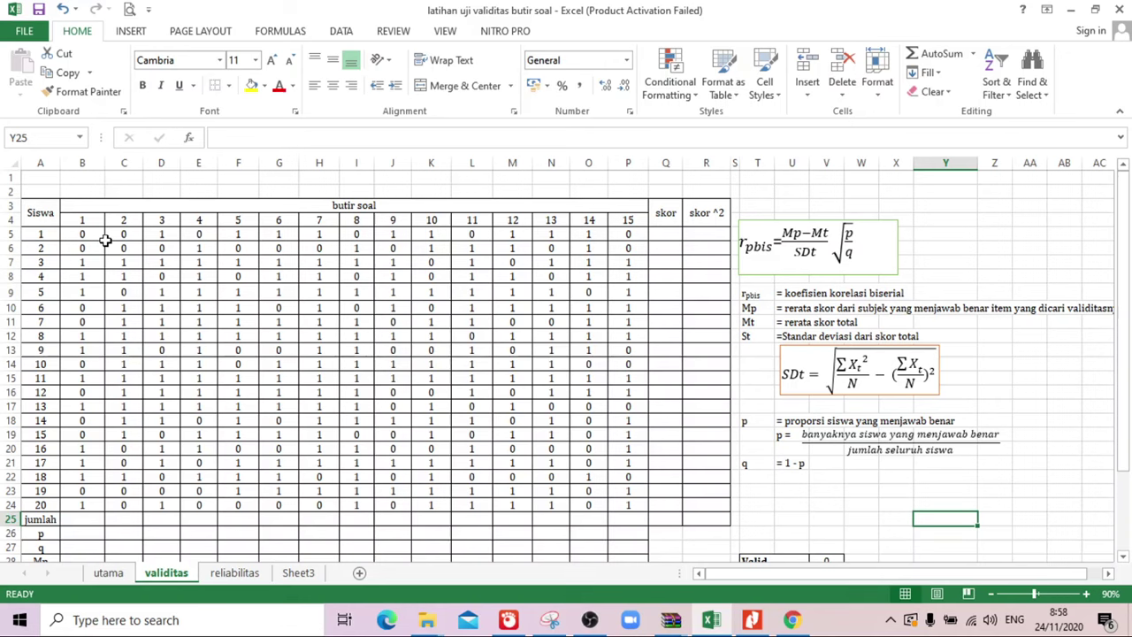
left_click(85, 235)
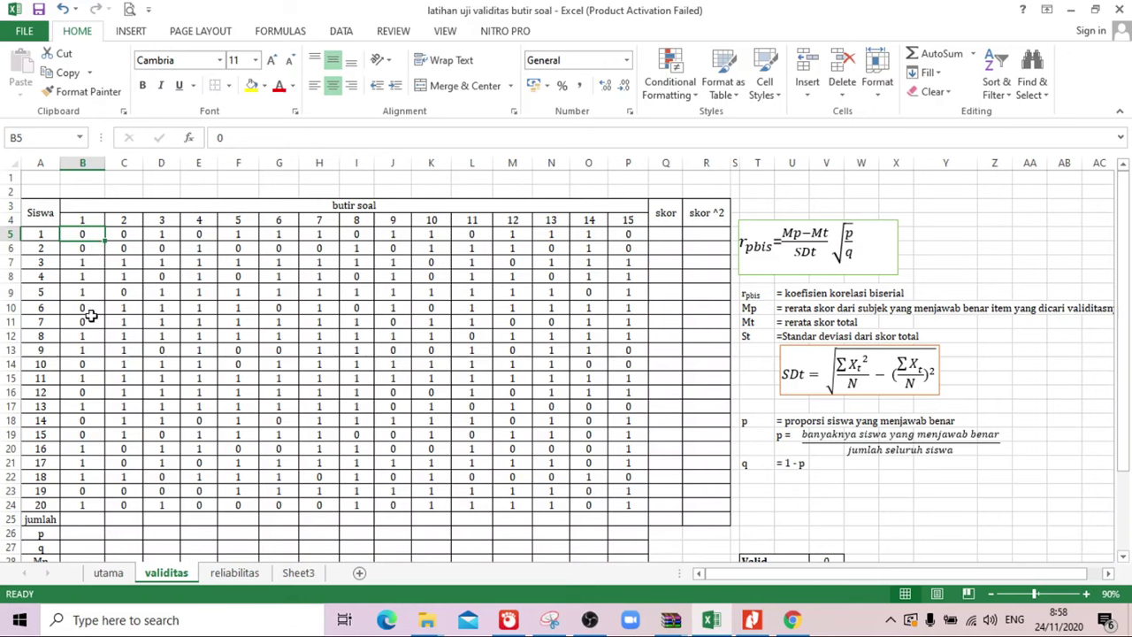
left_click(88, 279)
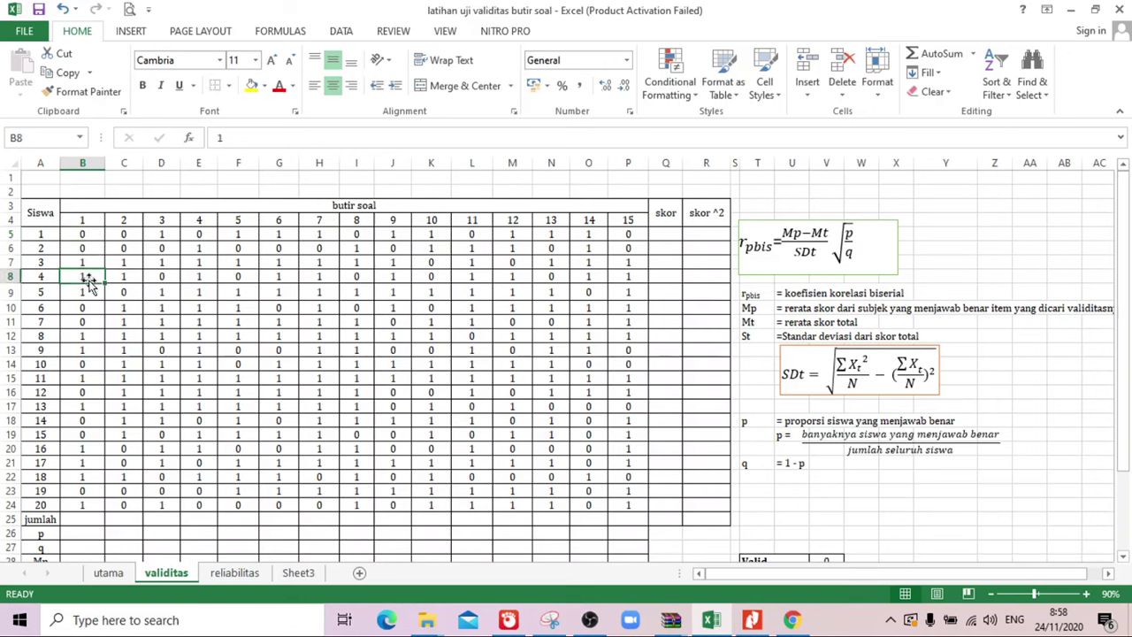
left_click(89, 243)
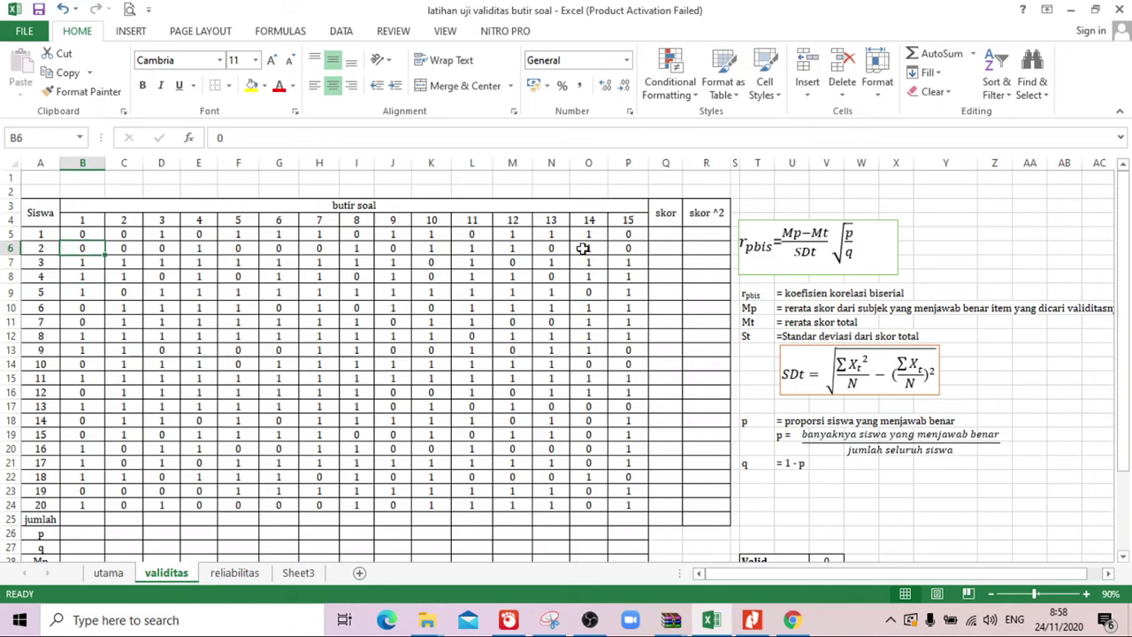
- Calculate each student's total in the skor column with =SUM(B5:P5) in Q5, filled down to Q24
left_click(661, 230)
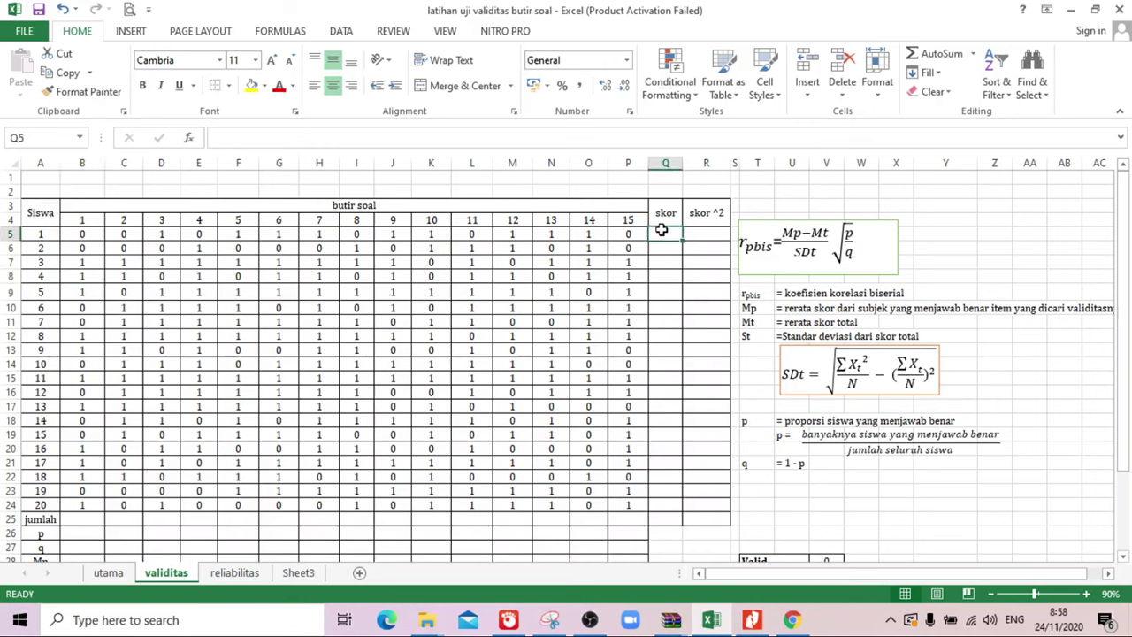
type("=sum(")
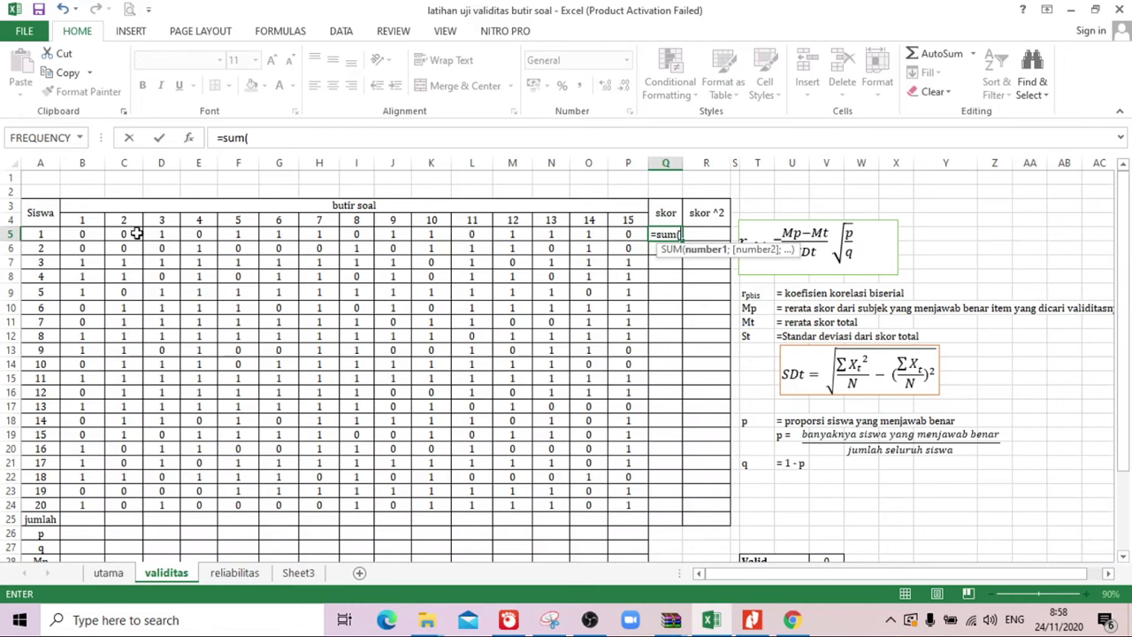
left_click_drag(86, 233, 644, 231)
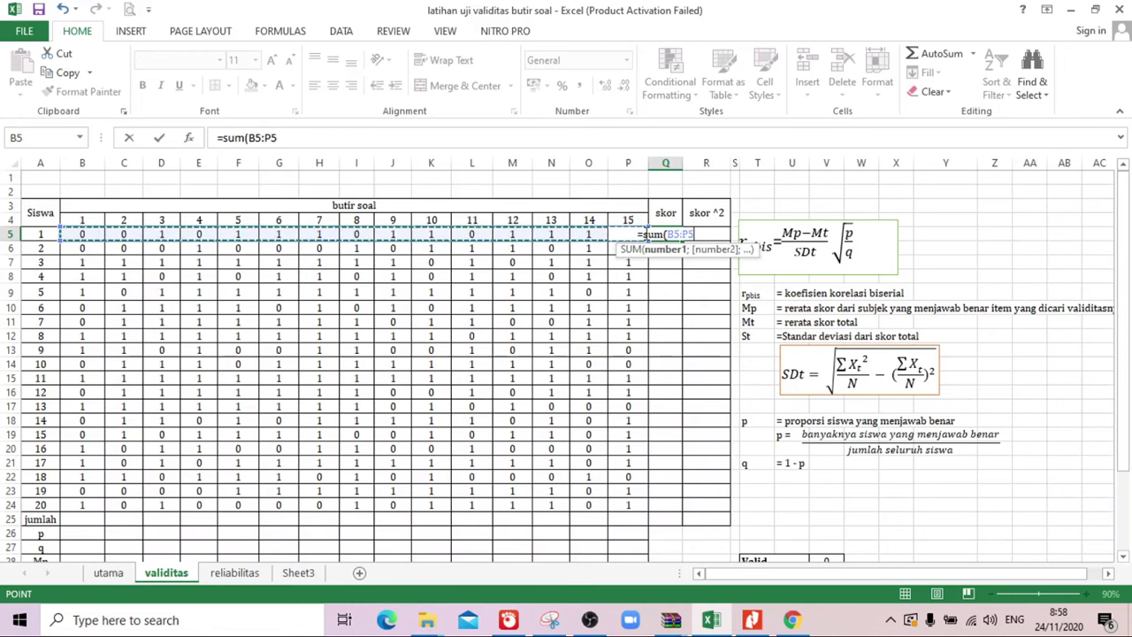
key("Return")
left_click(665, 234)
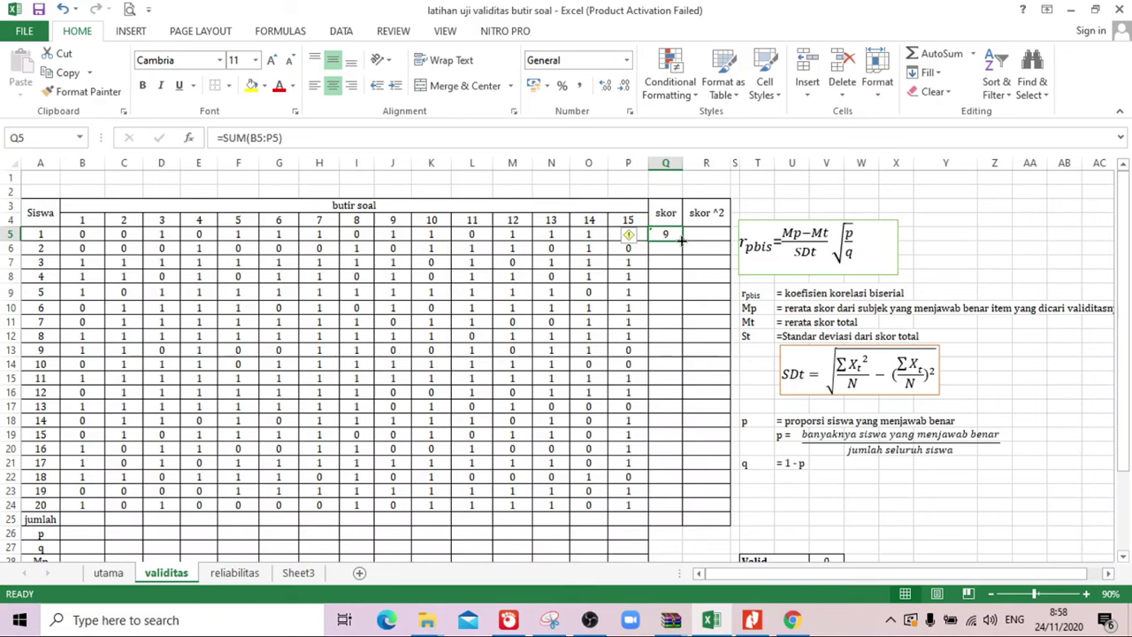
left_click_drag(683, 240, 683, 511)
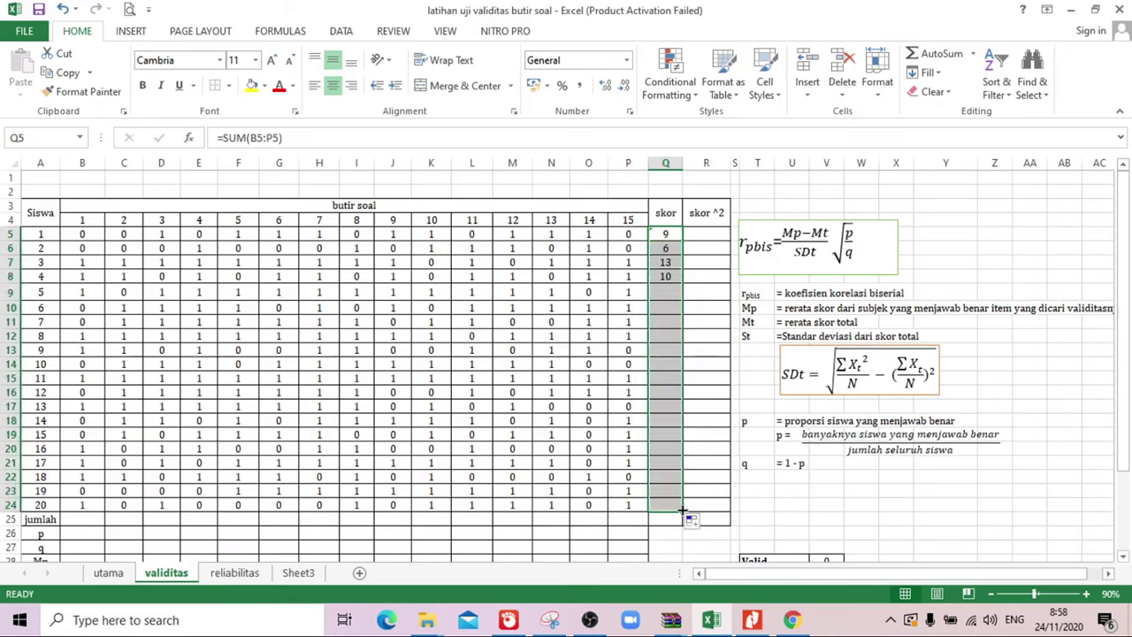
- Square each student's score in the skor ^2 column with =Q5^2 in R5, filled down to R24
left_click(707, 234)
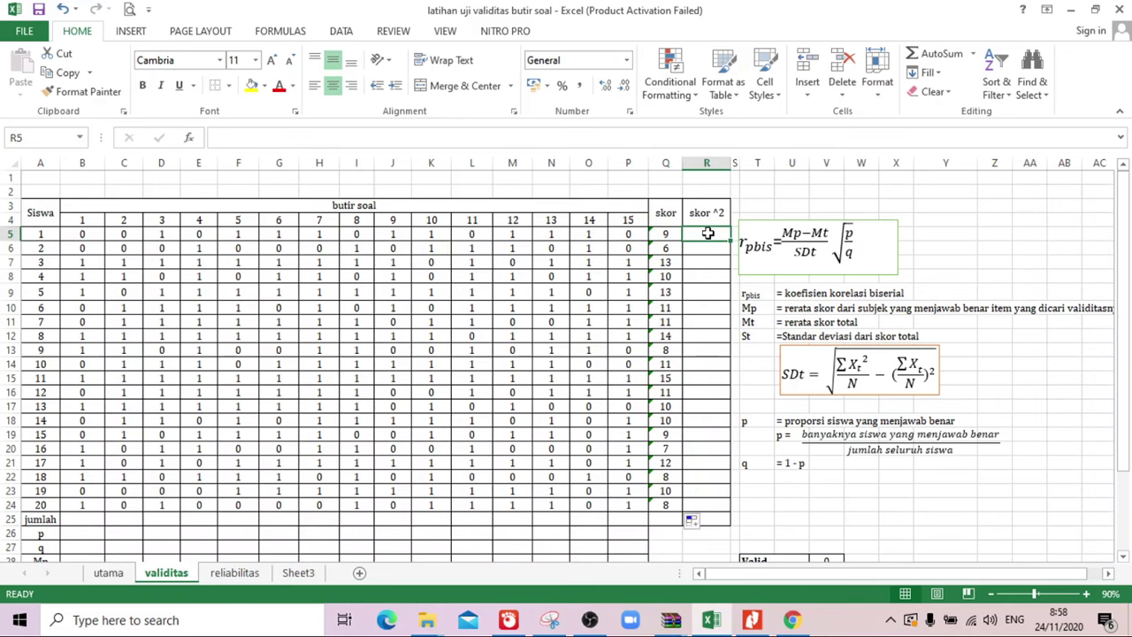
type("=")
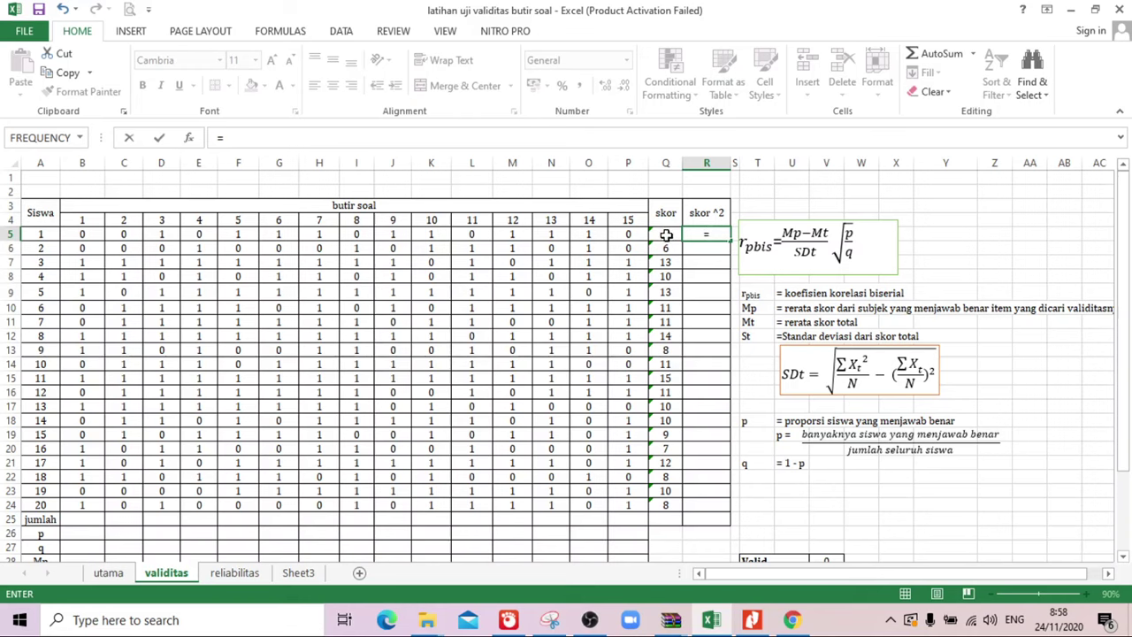
left_click(666, 234)
type("^")
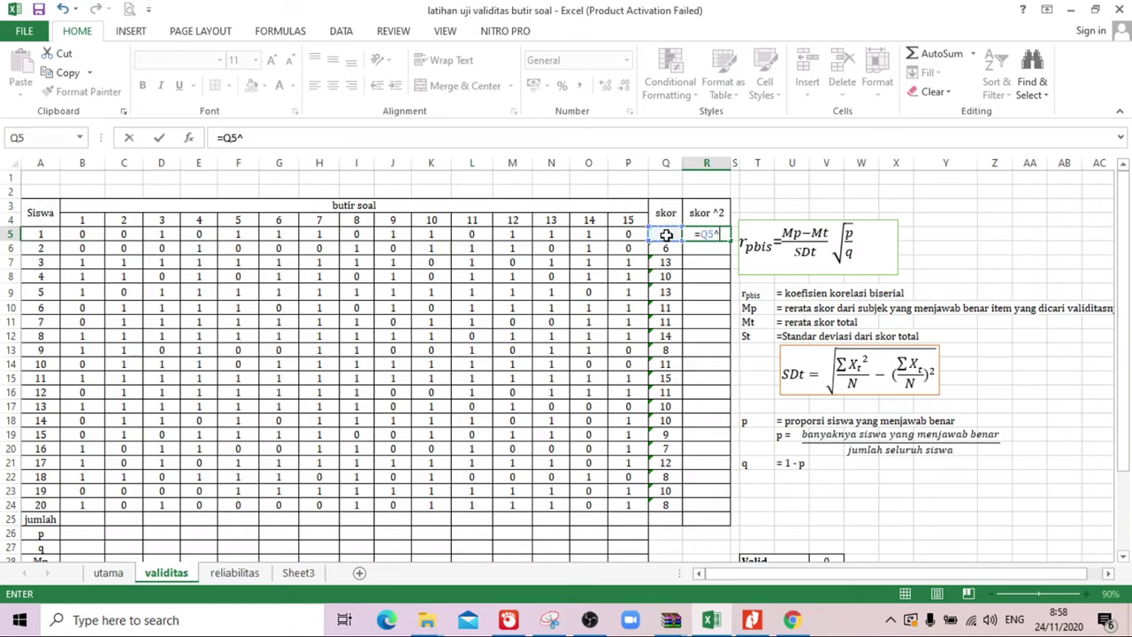
type("2")
key("Return")
left_click(710, 233)
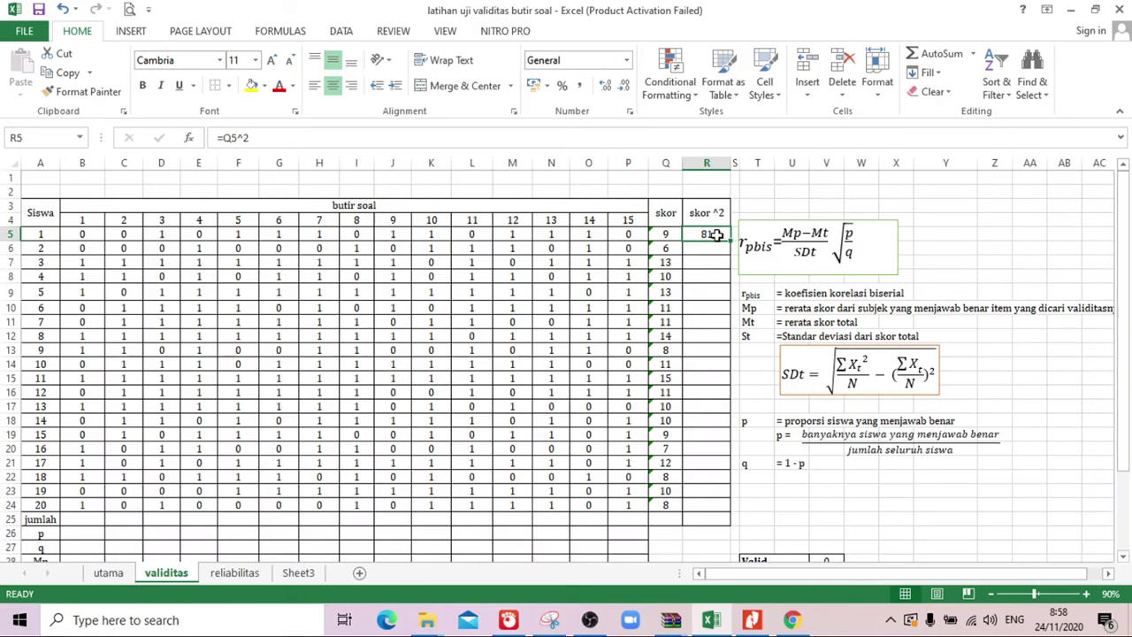
left_click_drag(730, 241, 725, 509)
- Total the skor column in the jumlah row with =SUM(Q5:Q24) and extend the formula to the skor ^2 column
left_click(664, 520)
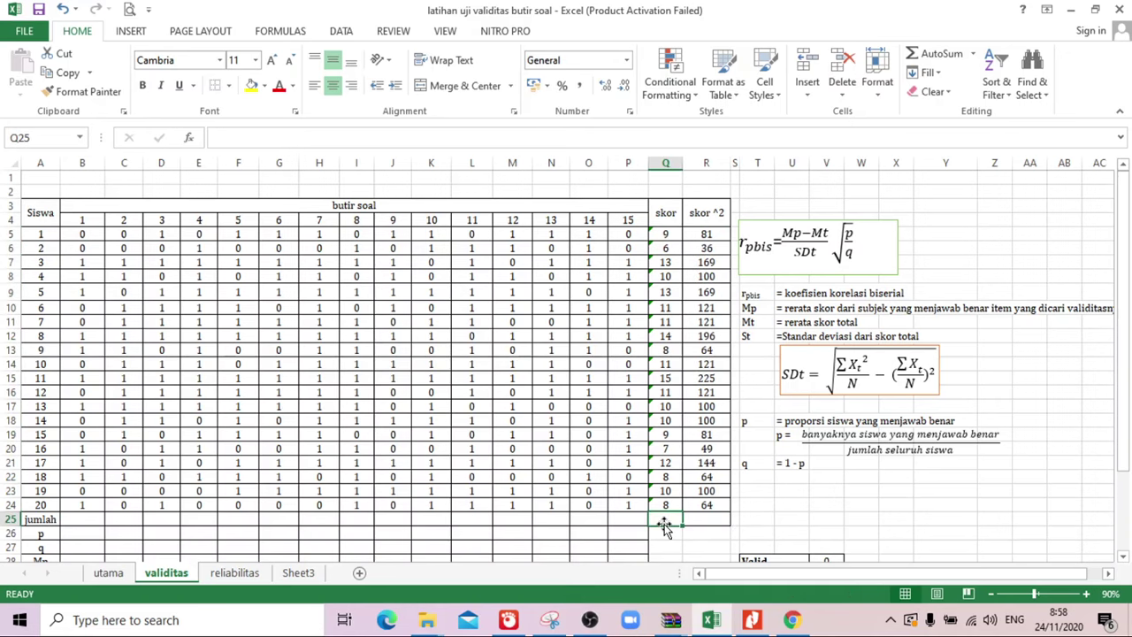
type("=sum(")
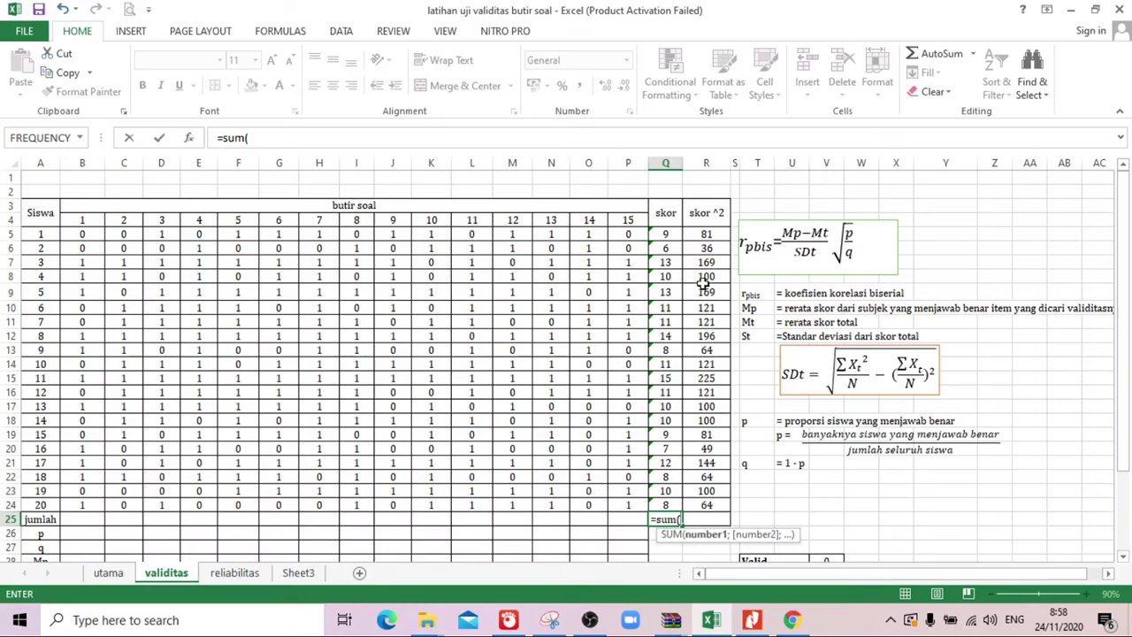
left_click_drag(674, 237, 674, 498)
key("Return")
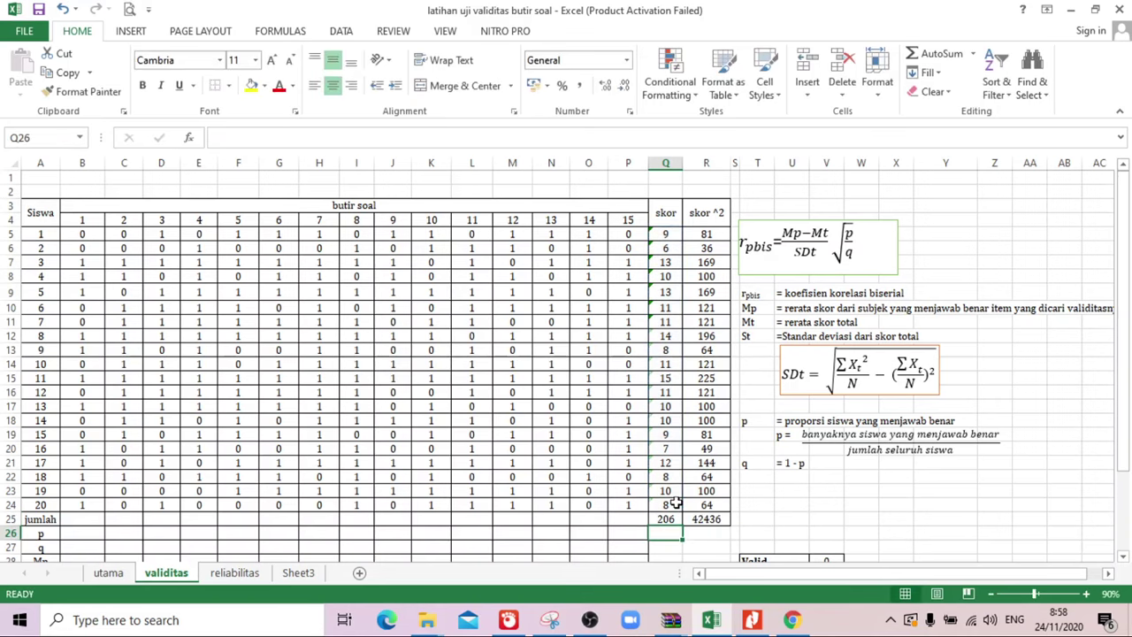
left_click(675, 520)
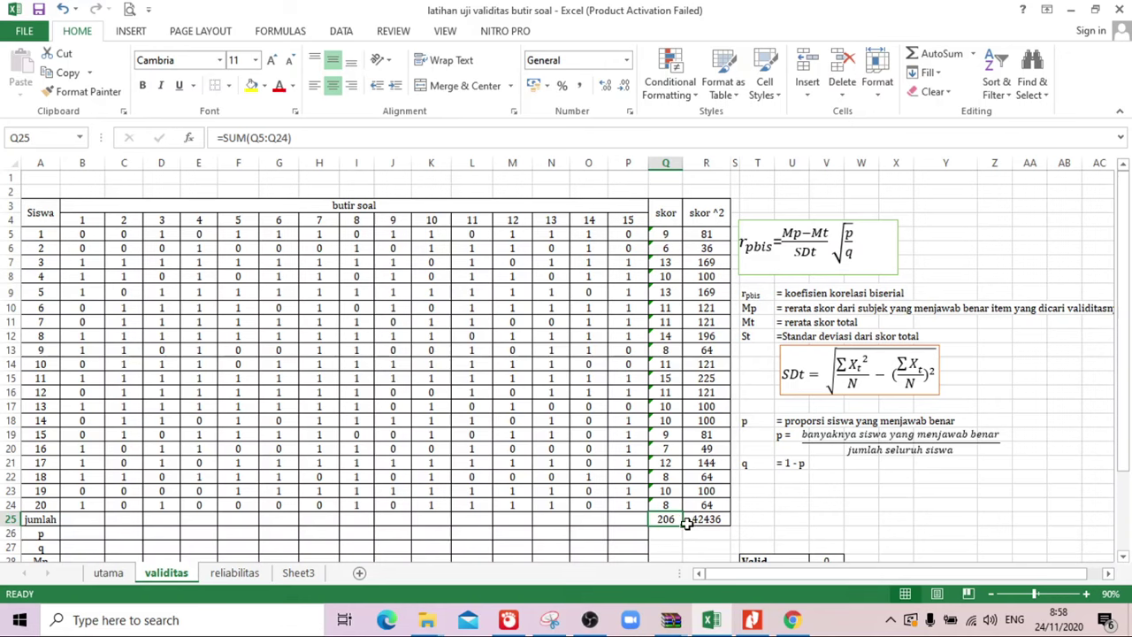
left_click_drag(684, 526, 706, 522)
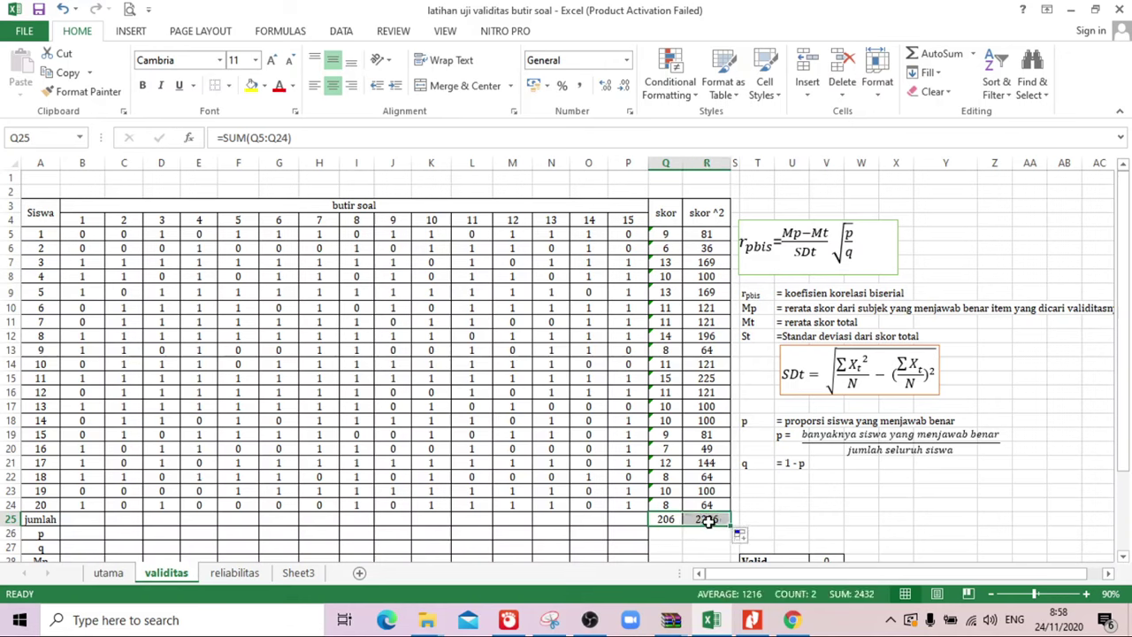
- Total the correct answers per item in the jumlah row with =SUM(B5:B24) in B25, filled across to P25
left_click(89, 522)
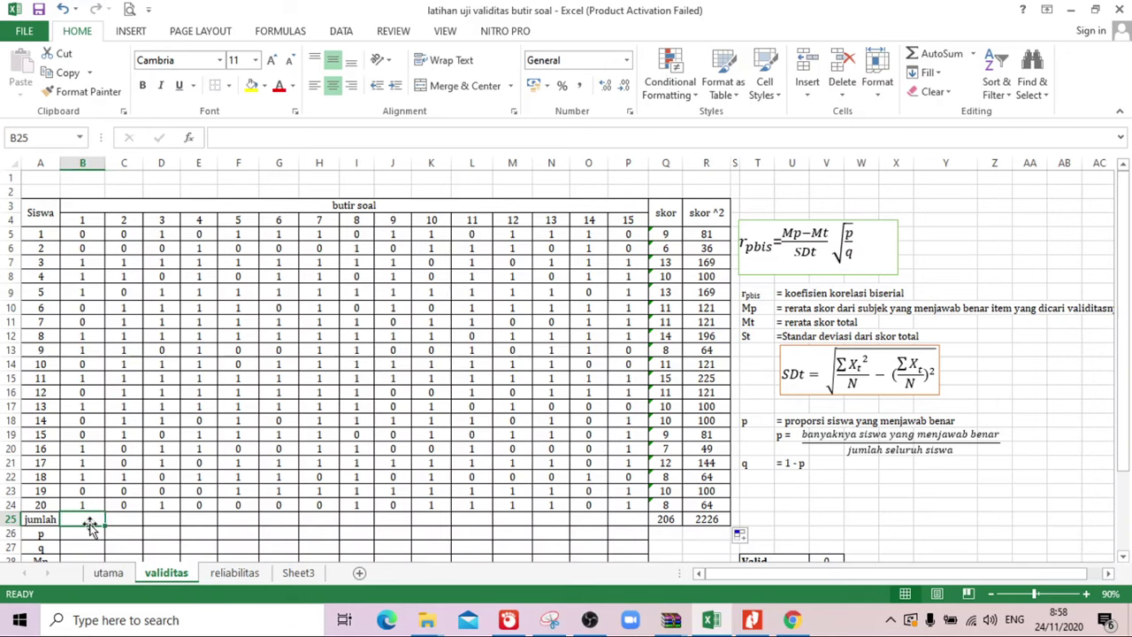
type("=sum(")
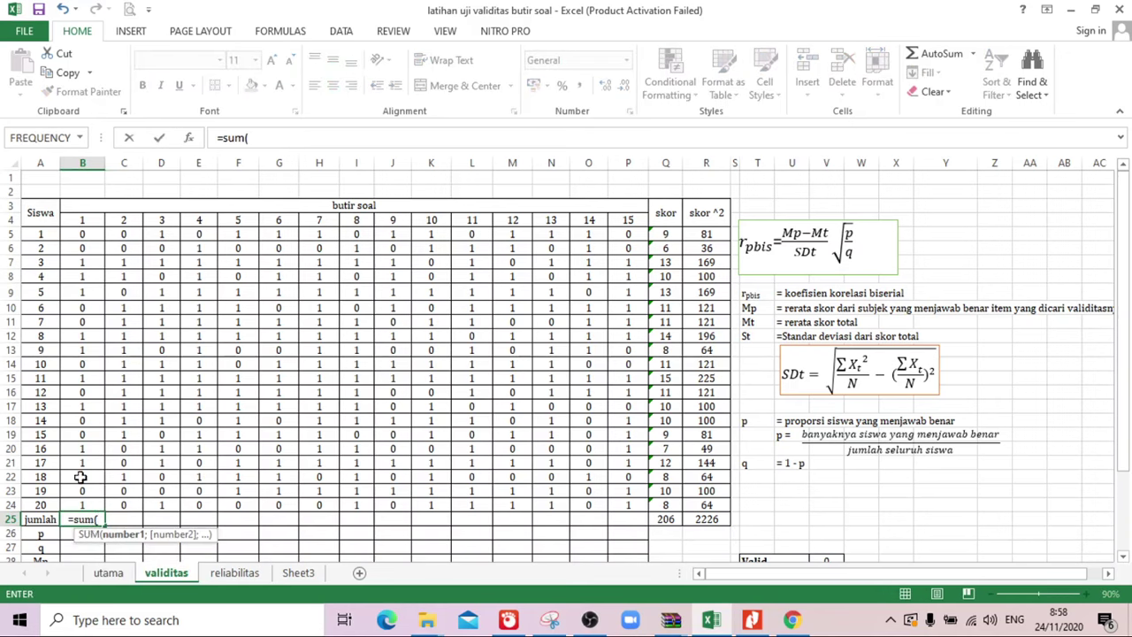
left_click(86, 235)
left_click_drag(86, 236, 89, 505)
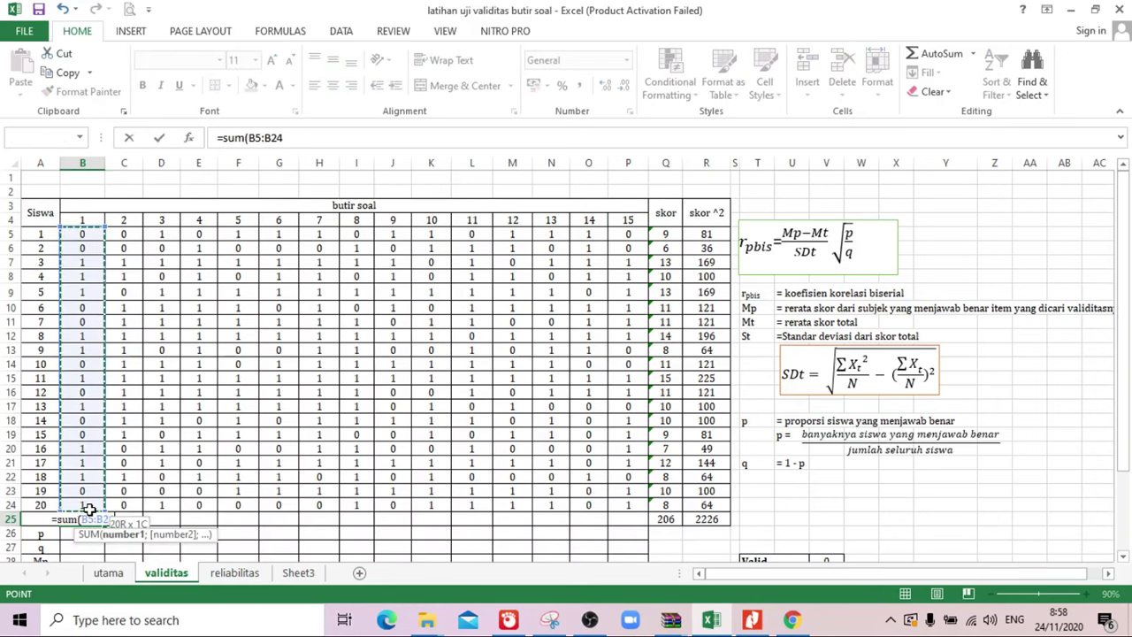
key("Return")
left_click(89, 520)
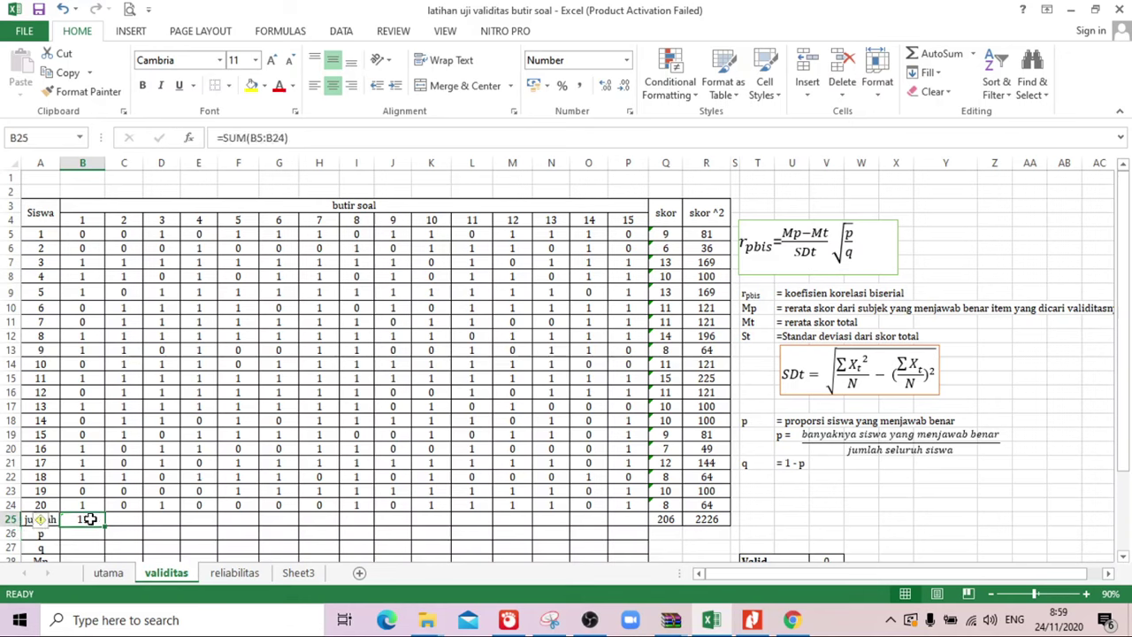
left_click_drag(104, 526, 634, 528)
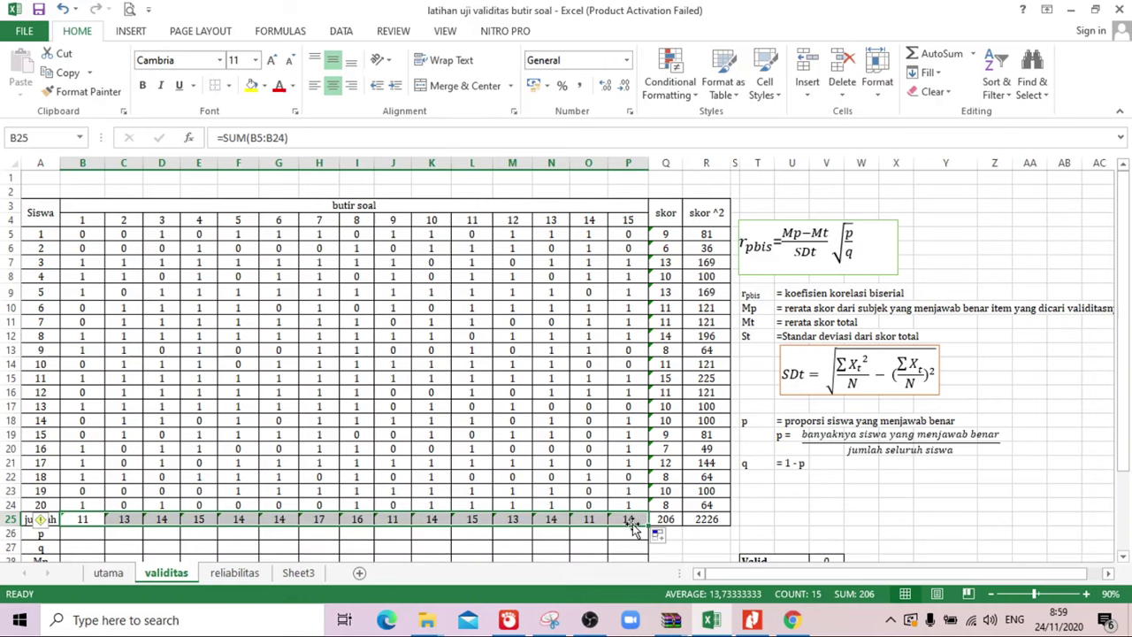
- Examine the students' scores, the item totals in the jumlah row and the item 1 answers they are based on
left_click(666, 235)
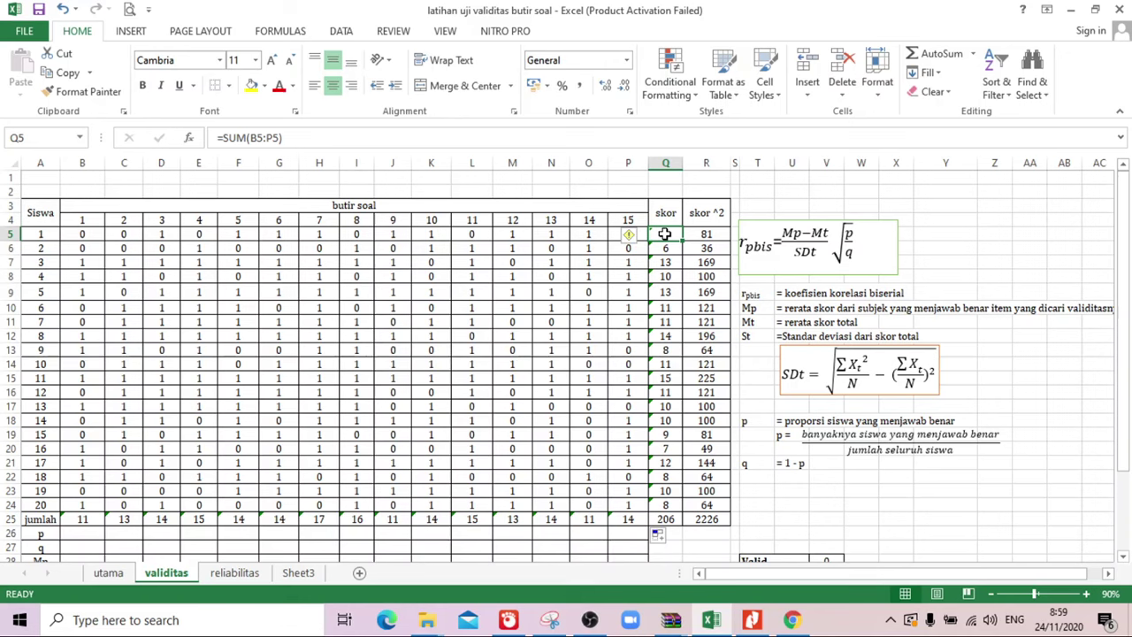
left_click(665, 262)
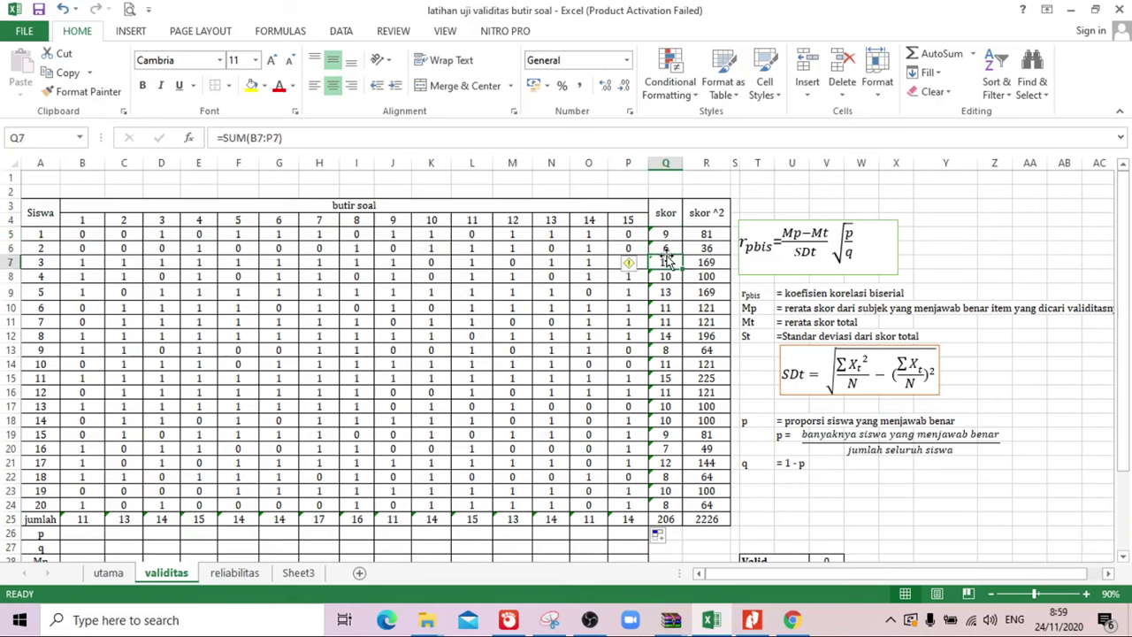
left_click(665, 506)
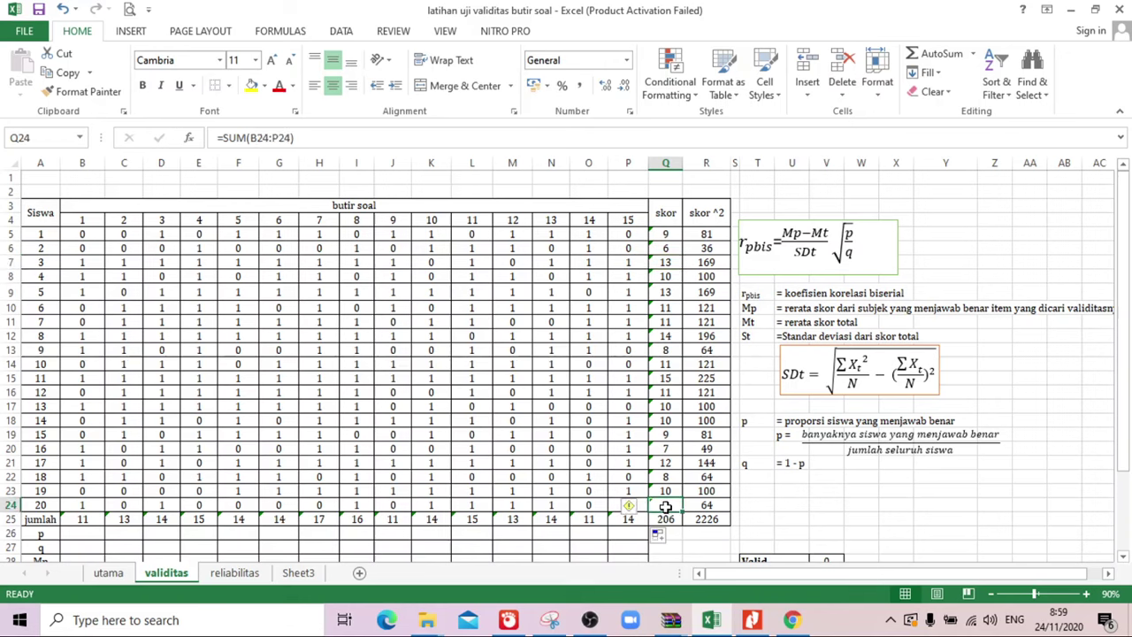
left_click(77, 520)
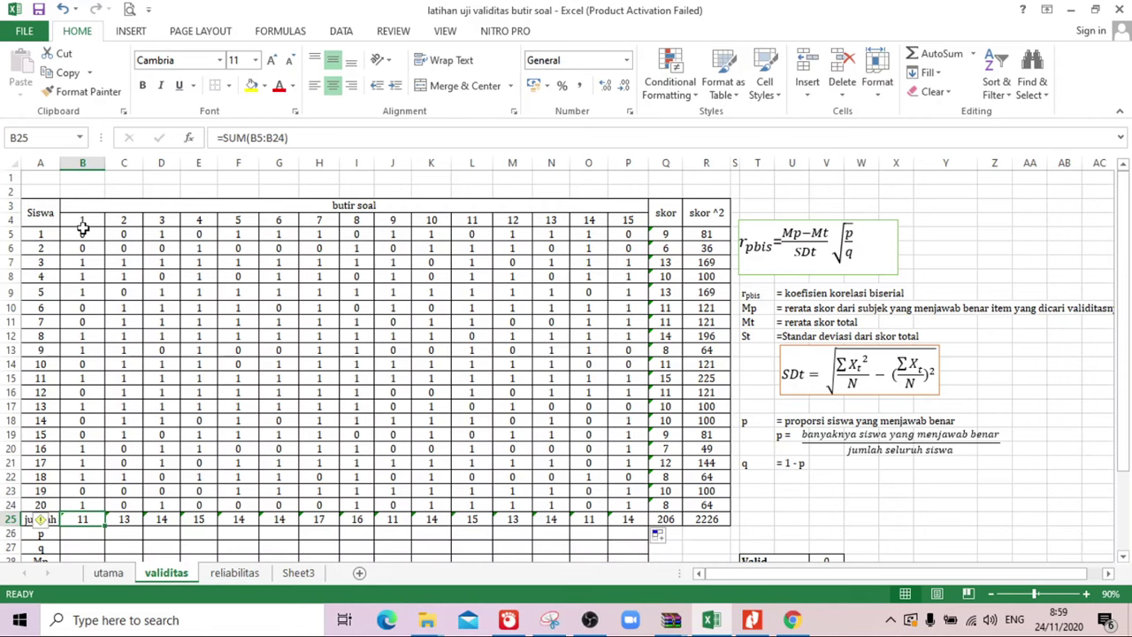
left_click_drag(82, 234, 91, 475)
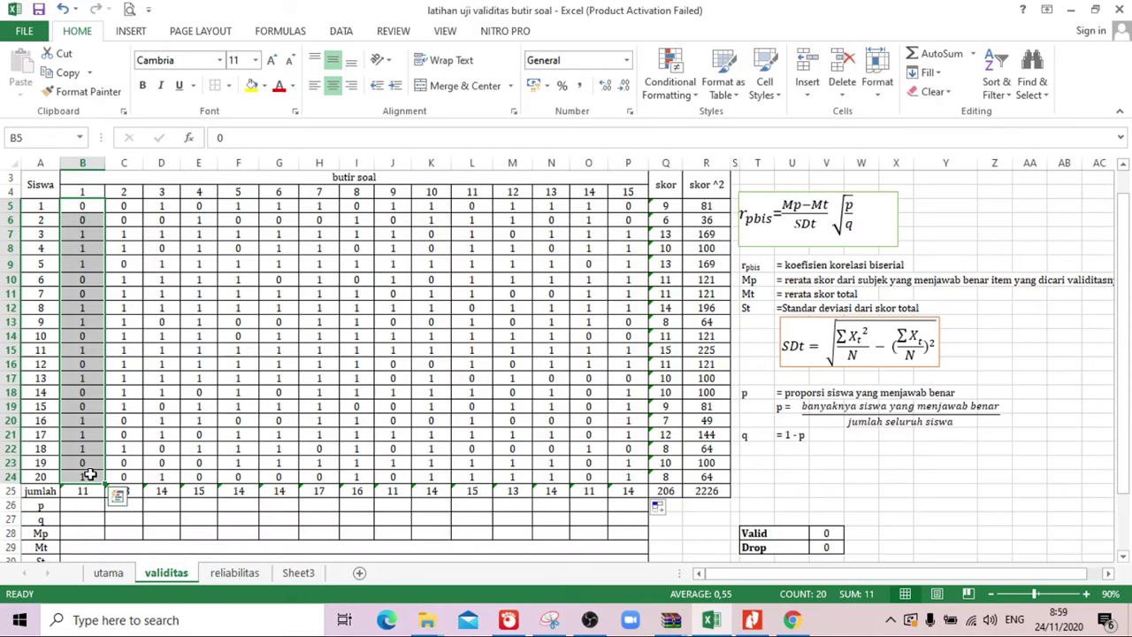
left_click(86, 489)
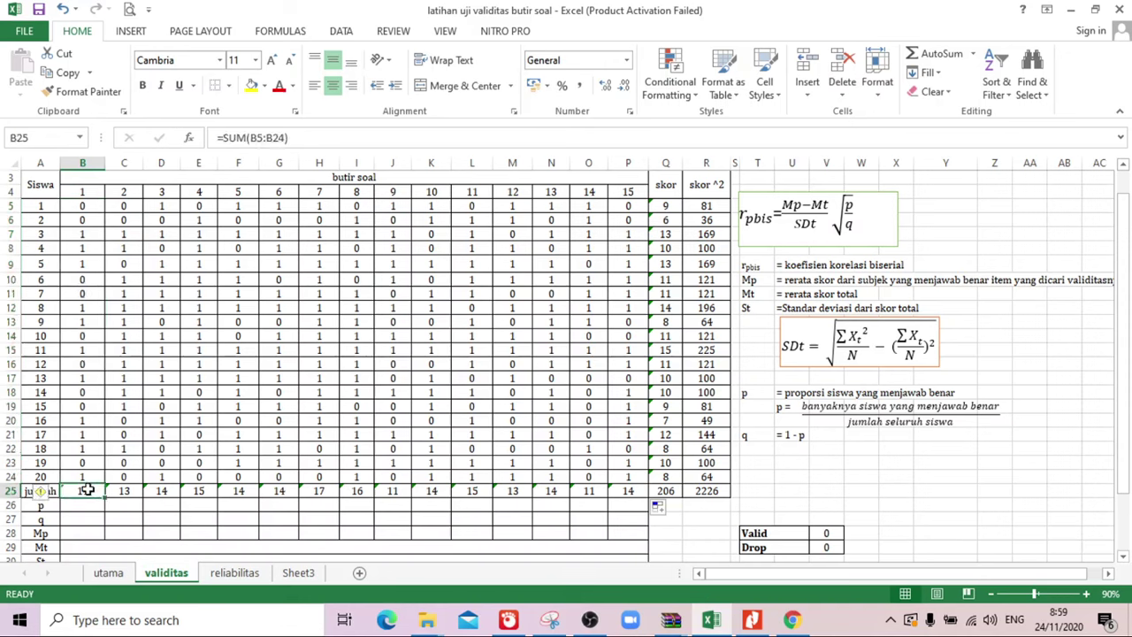
left_click(662, 206)
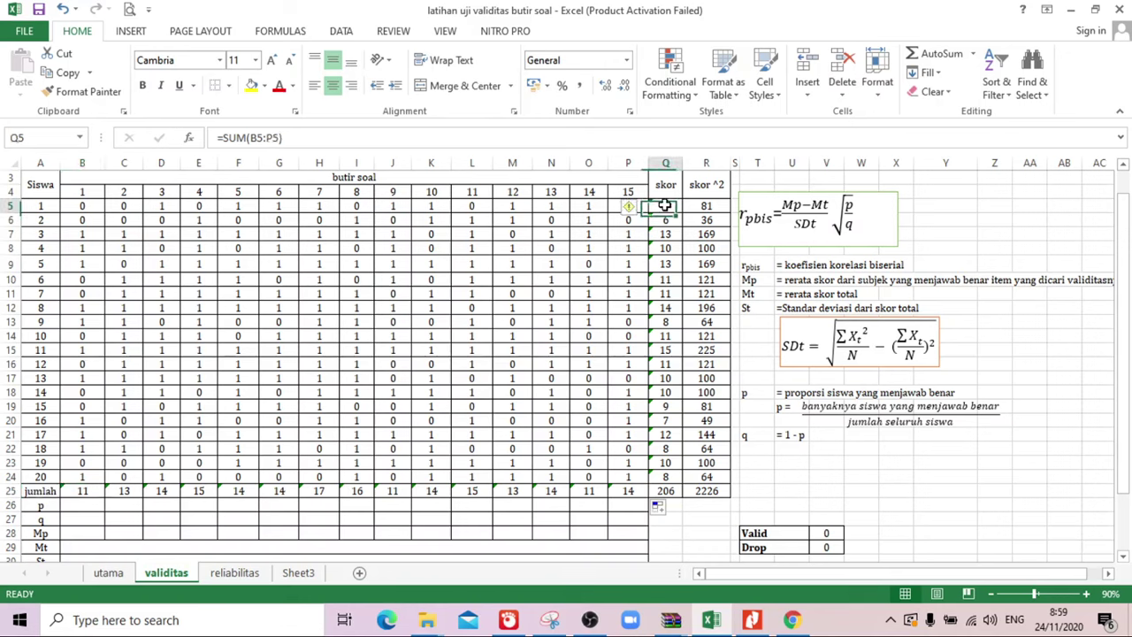
left_click(34, 206)
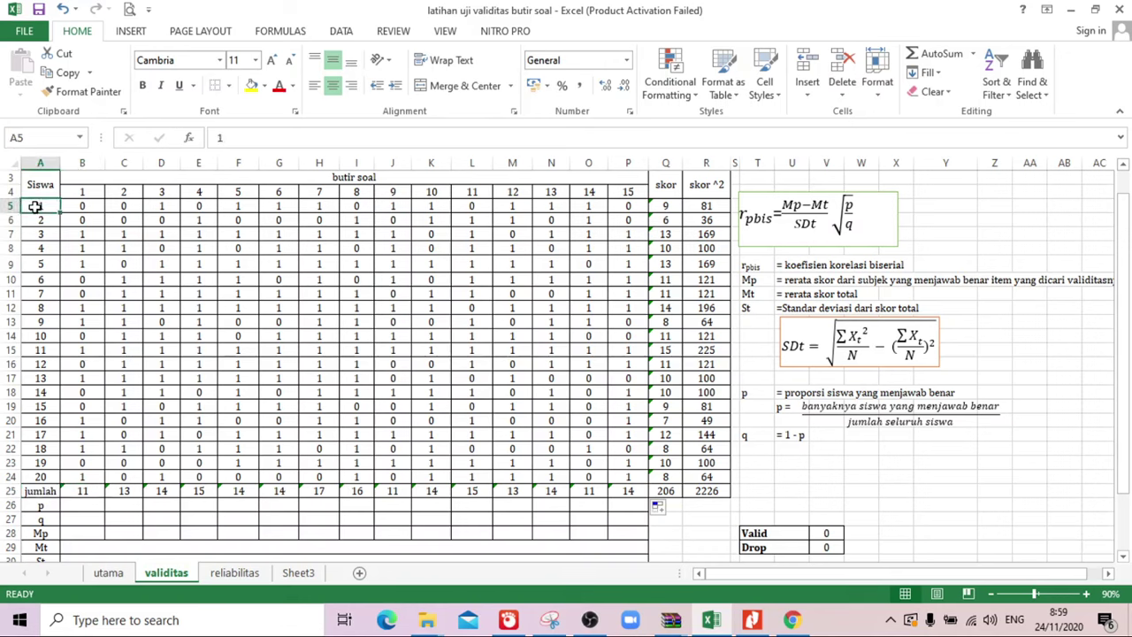
left_click(630, 205)
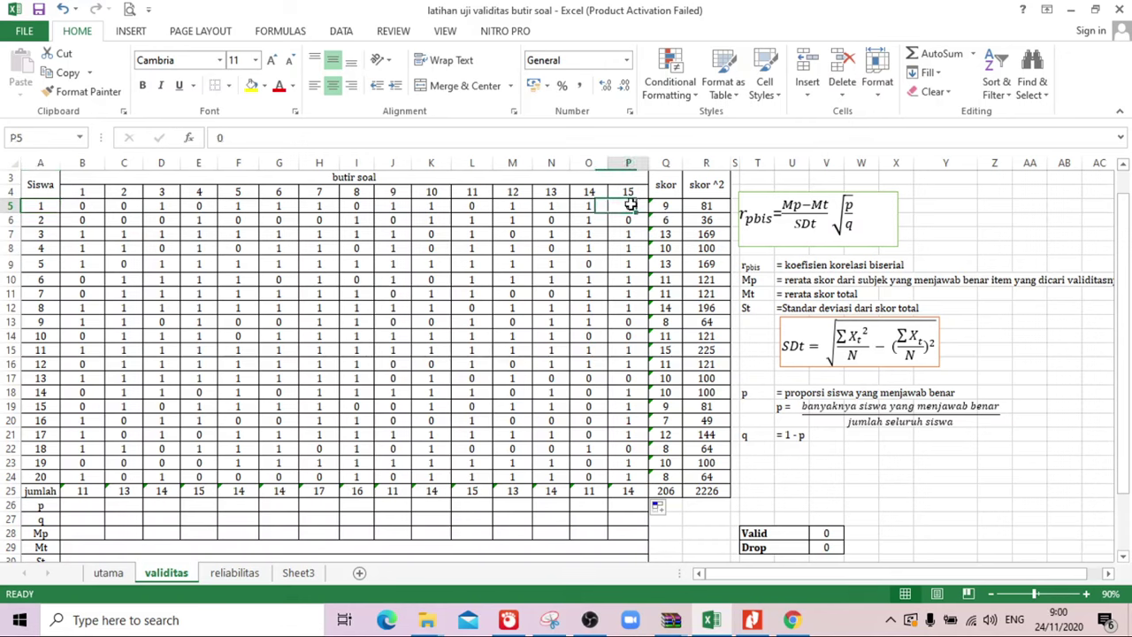
left_click(93, 489)
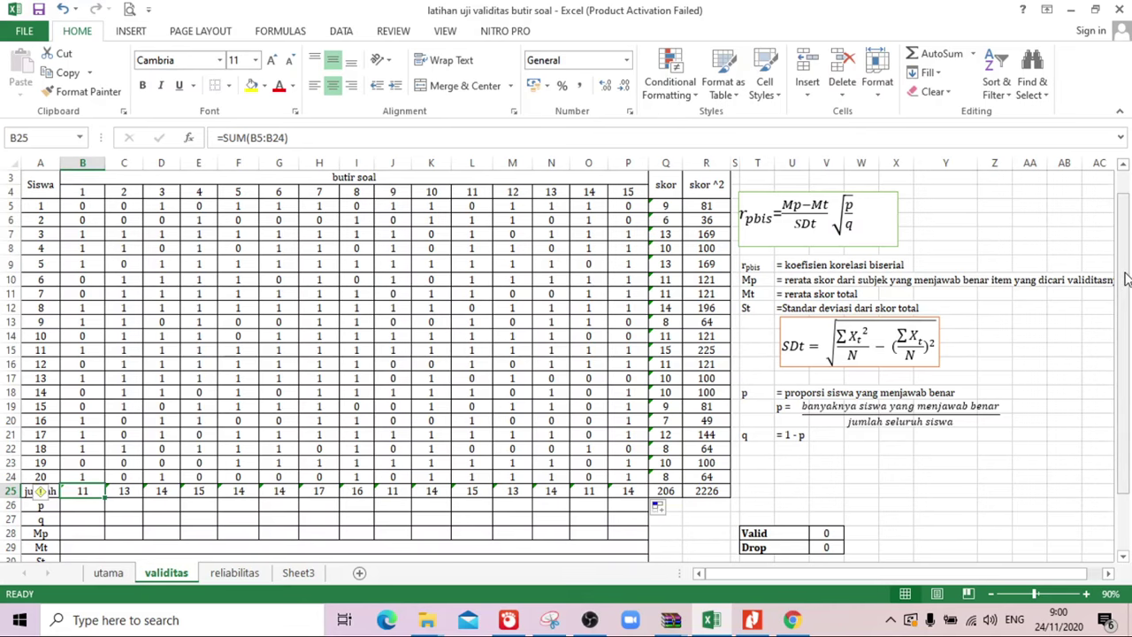
left_click_drag(1126, 279, 1126, 258)
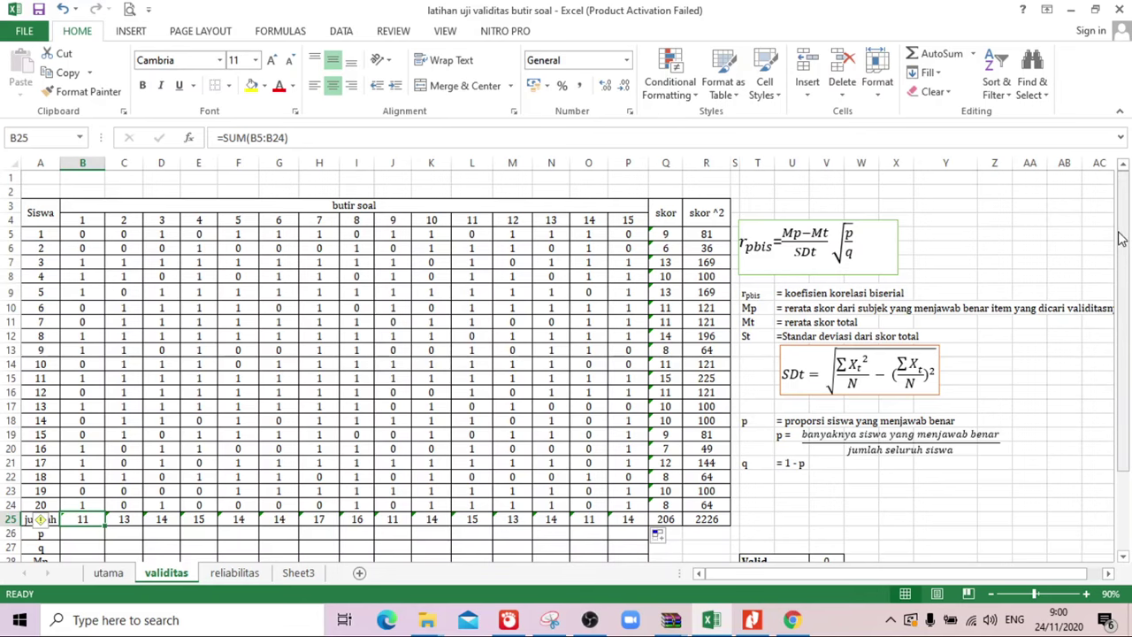
left_click_drag(1123, 237, 1123, 235)
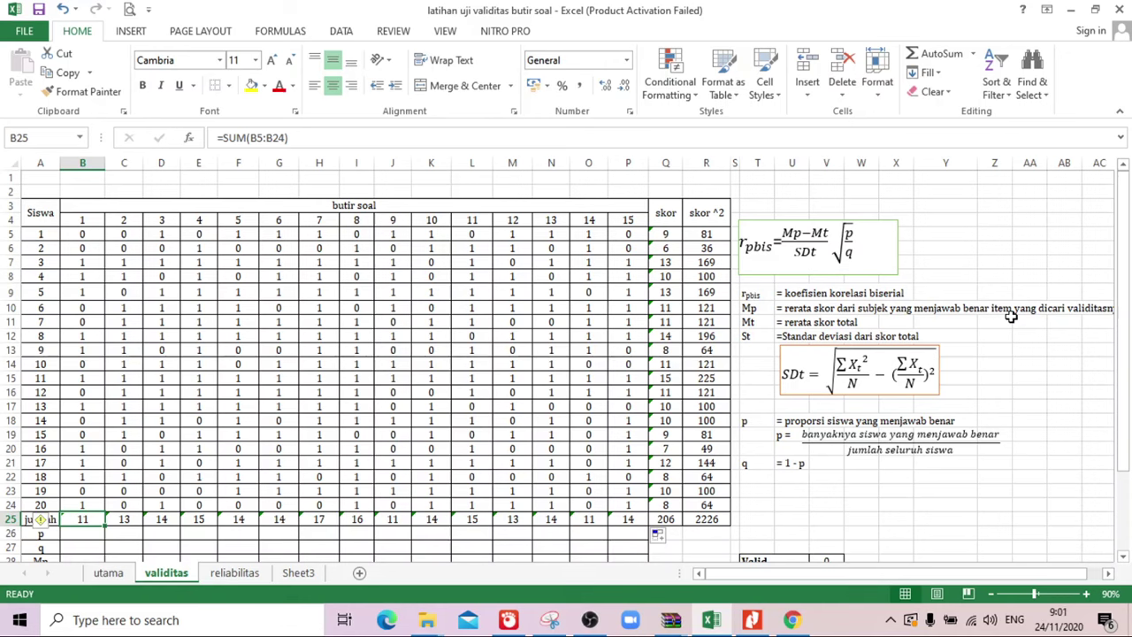
- Calculate the proportion of correct answers per item in the p row with =B25/20 in B26, filled across to P26
left_click(82, 538)
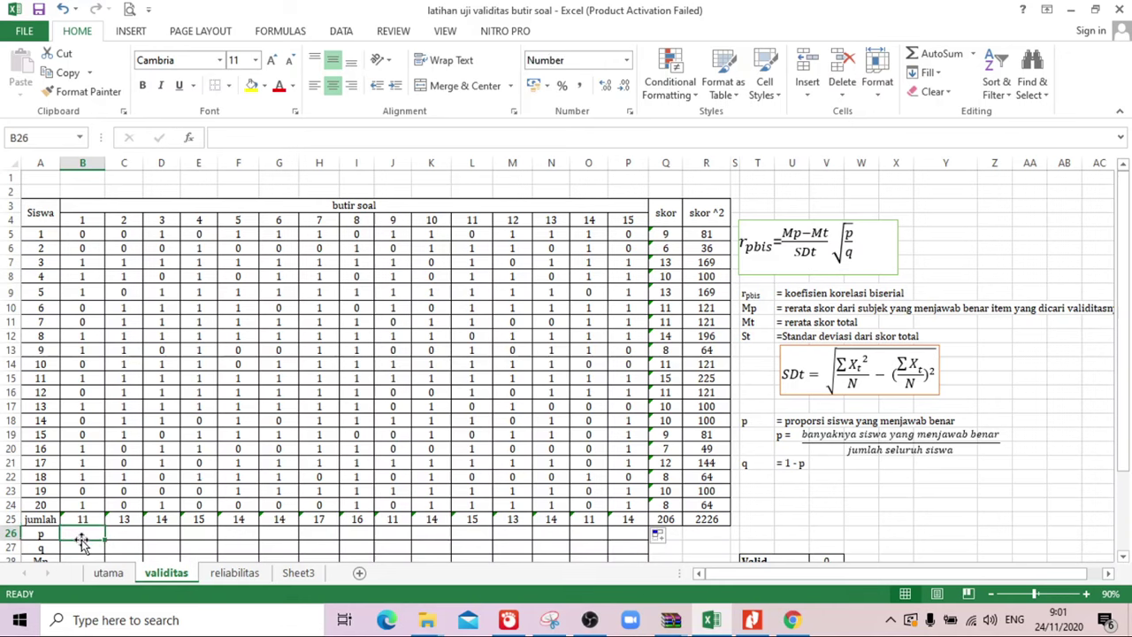
type("=")
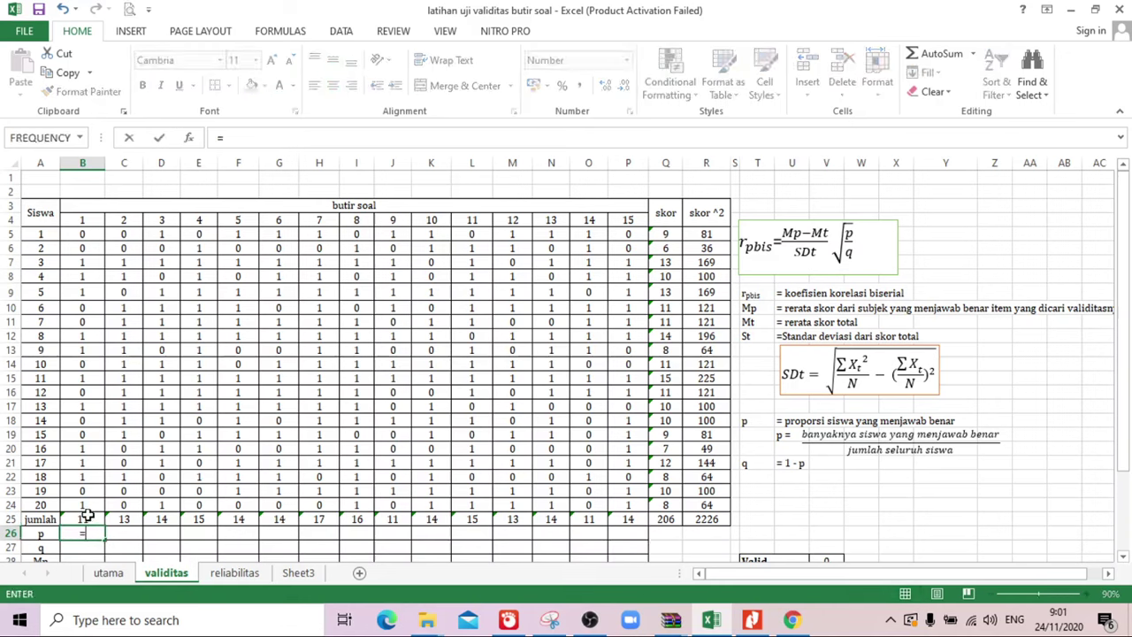
left_click(88, 516)
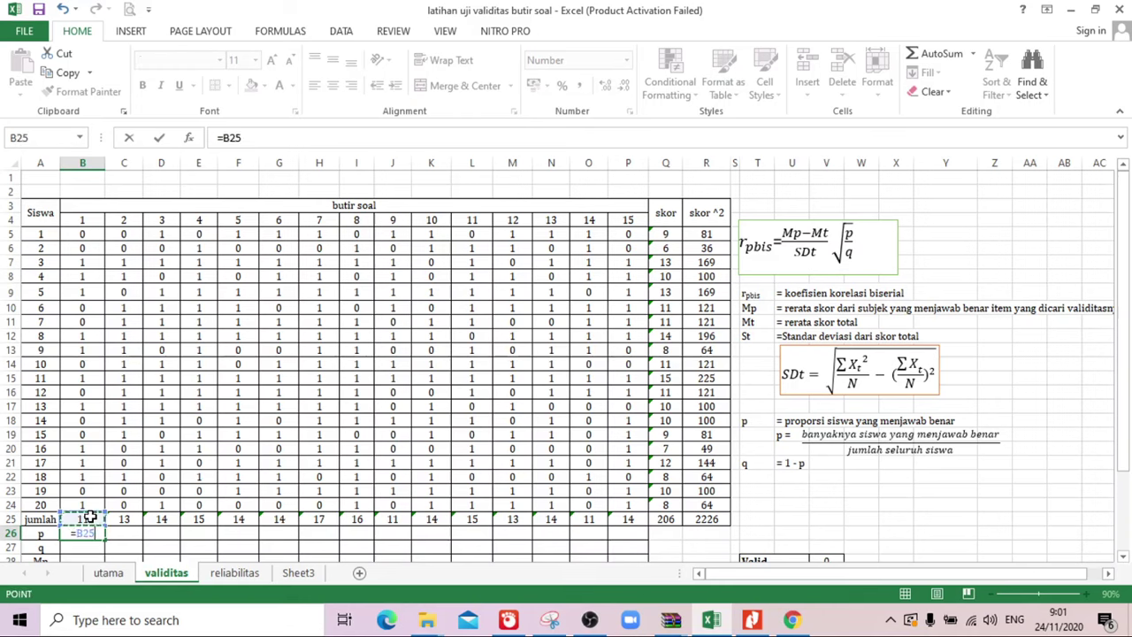
type("/20")
key("ctrl+Return")
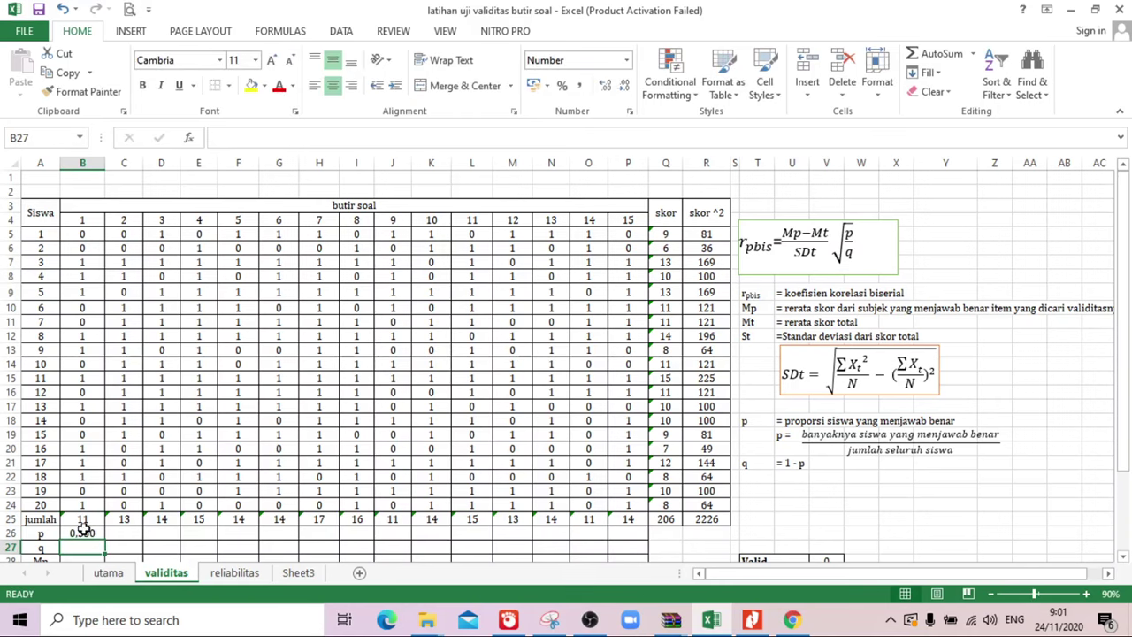
left_click_drag(105, 540, 652, 537)
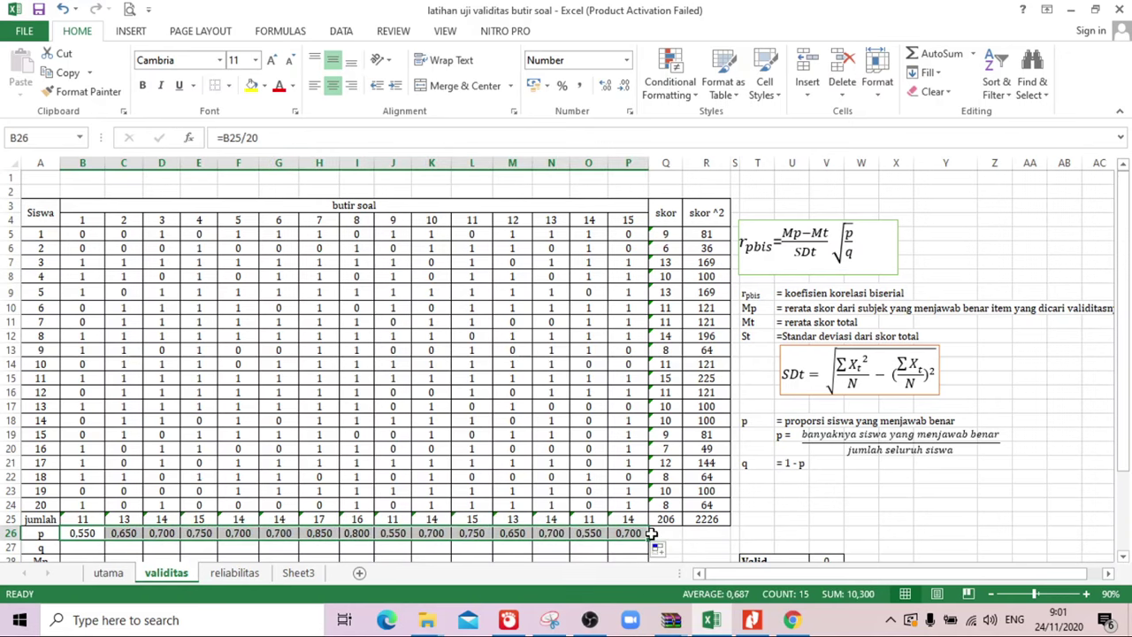
- Calculate q for each item with =1-B26 in B27, filled across to P27
double_click(87, 548)
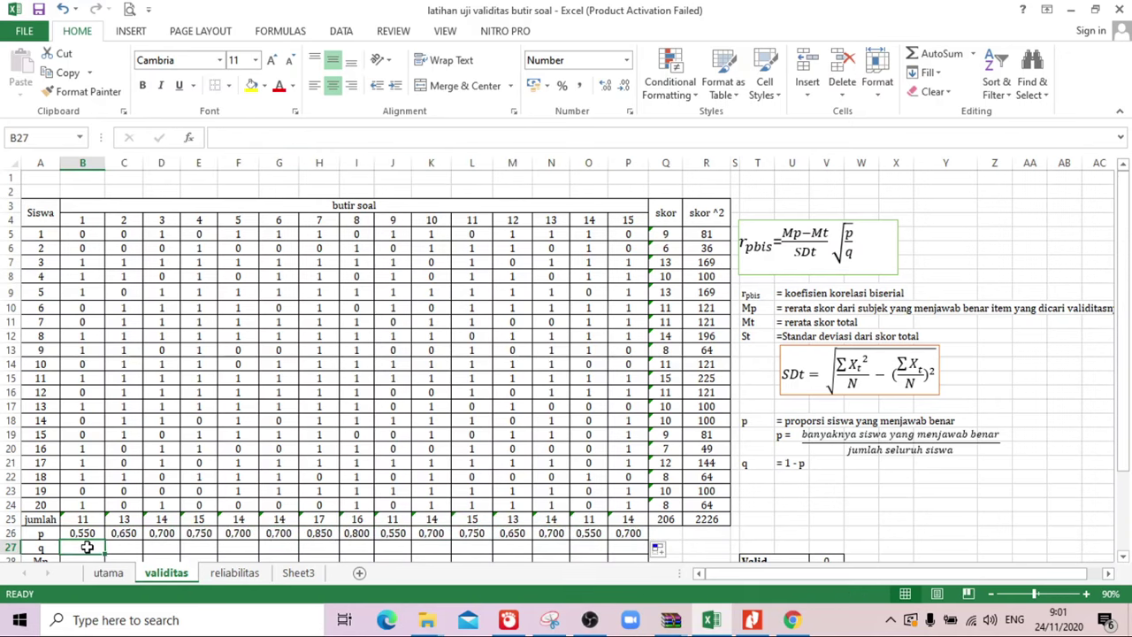
type("=1-")
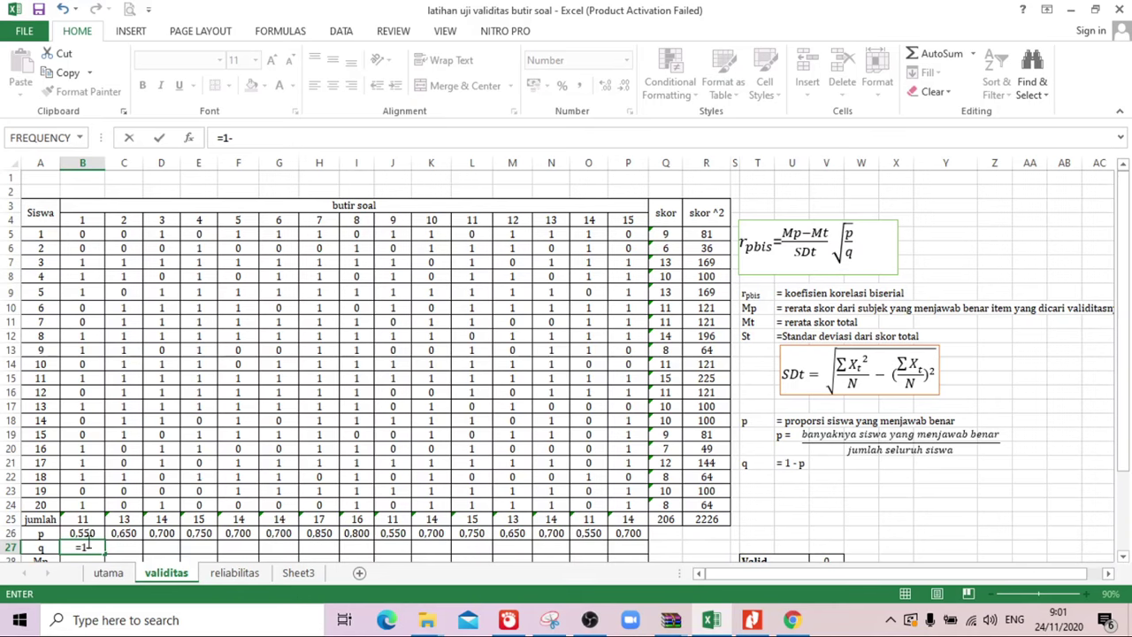
left_click(84, 536)
key("Return")
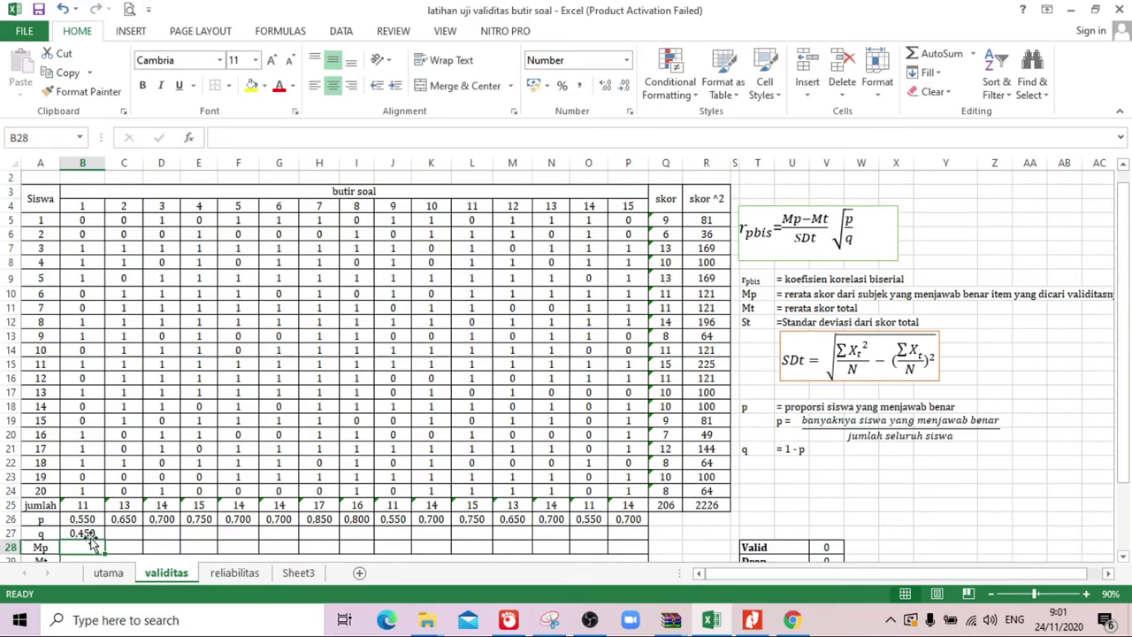
left_click(92, 532)
left_click_drag(104, 540, 628, 536)
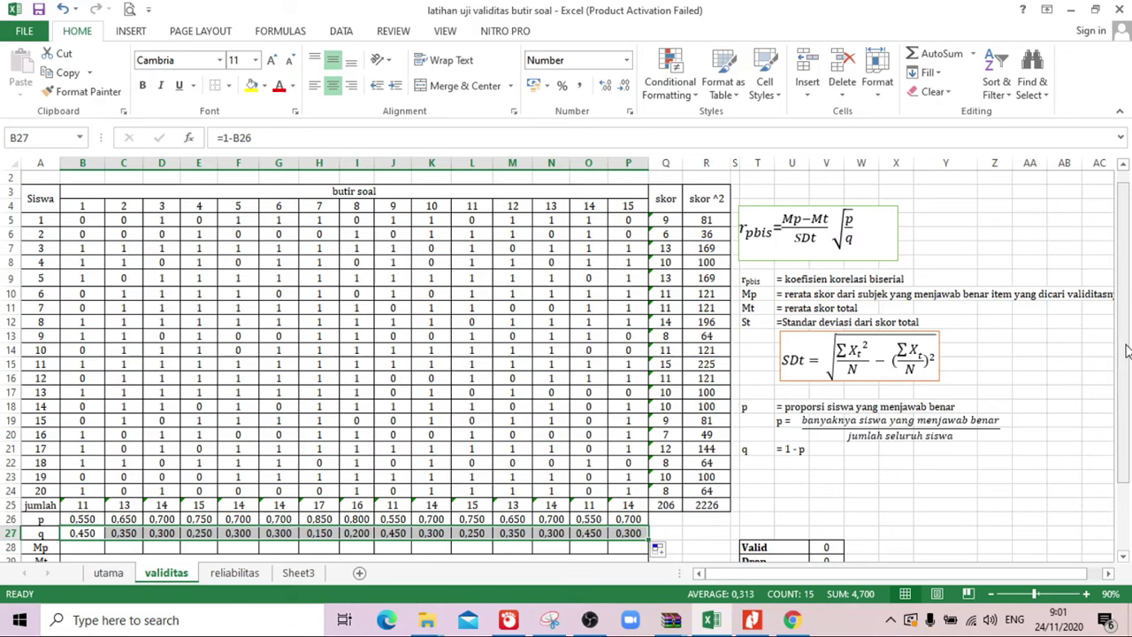
- Examine which students answered item 1 correctly, their total scores in the skor column and the item's total in the jumlah row
left_click(86, 220)
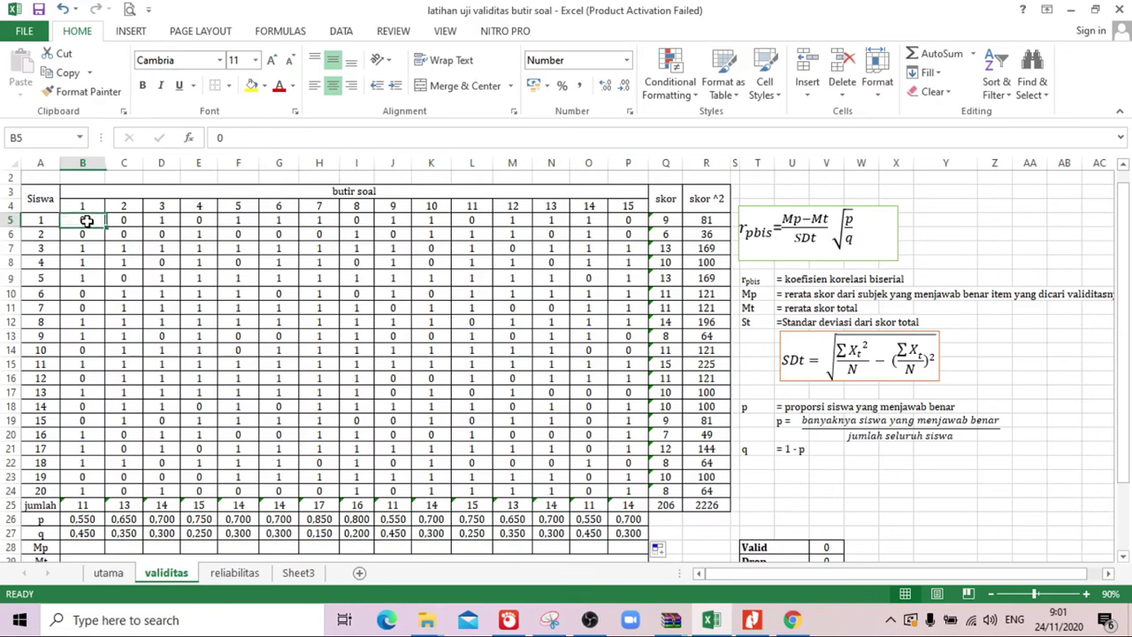
key("Down")
key("Down")
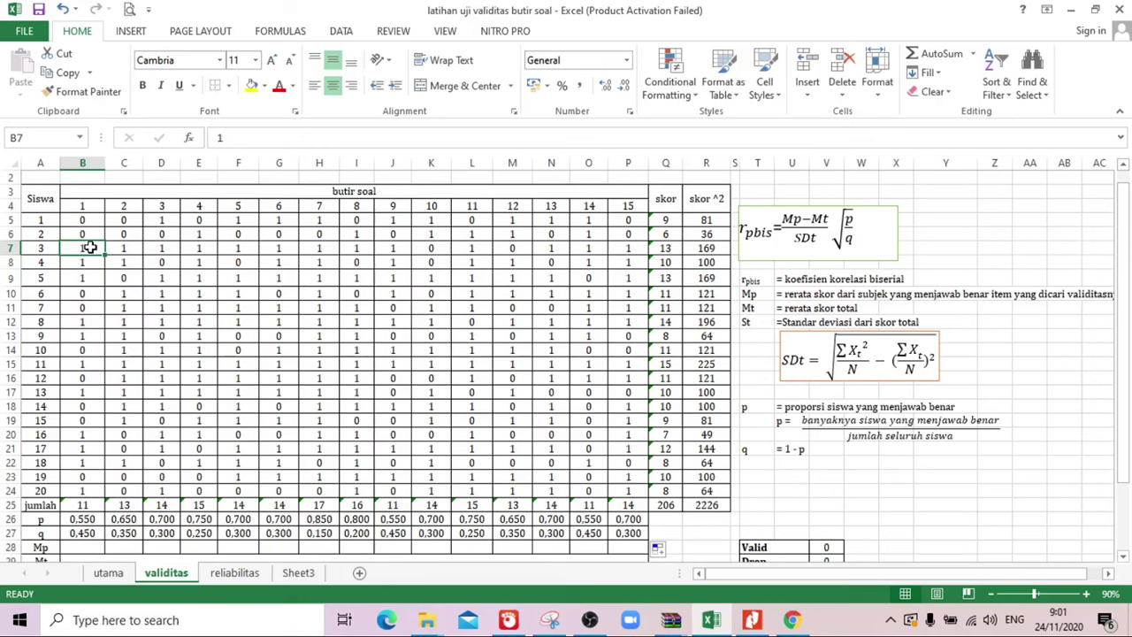
key("Down")
key("Down")
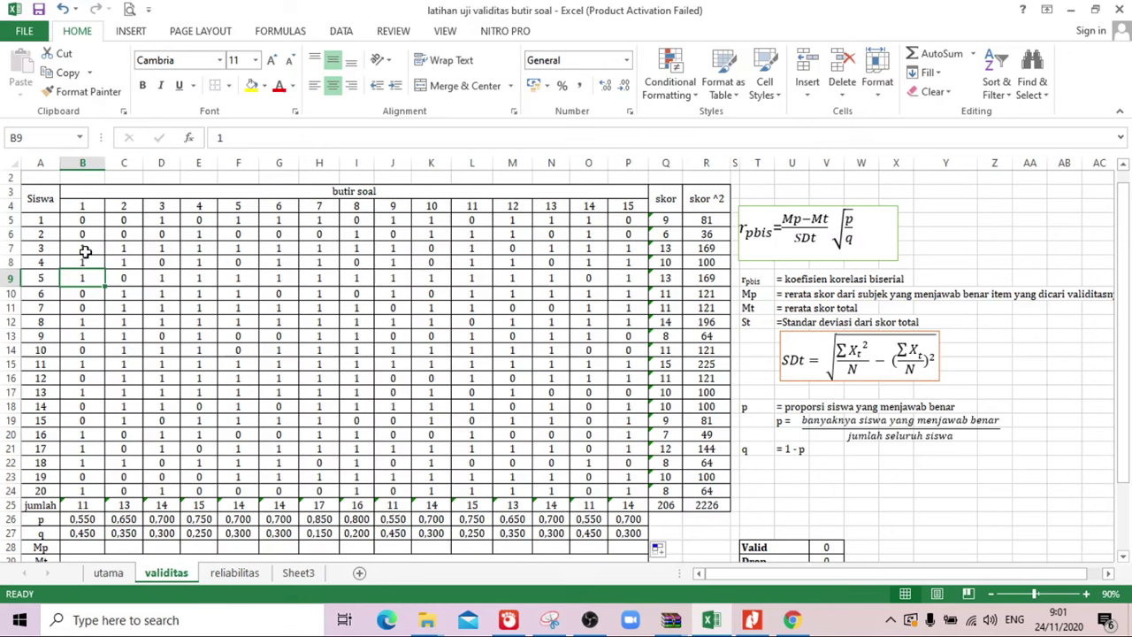
left_click(85, 250)
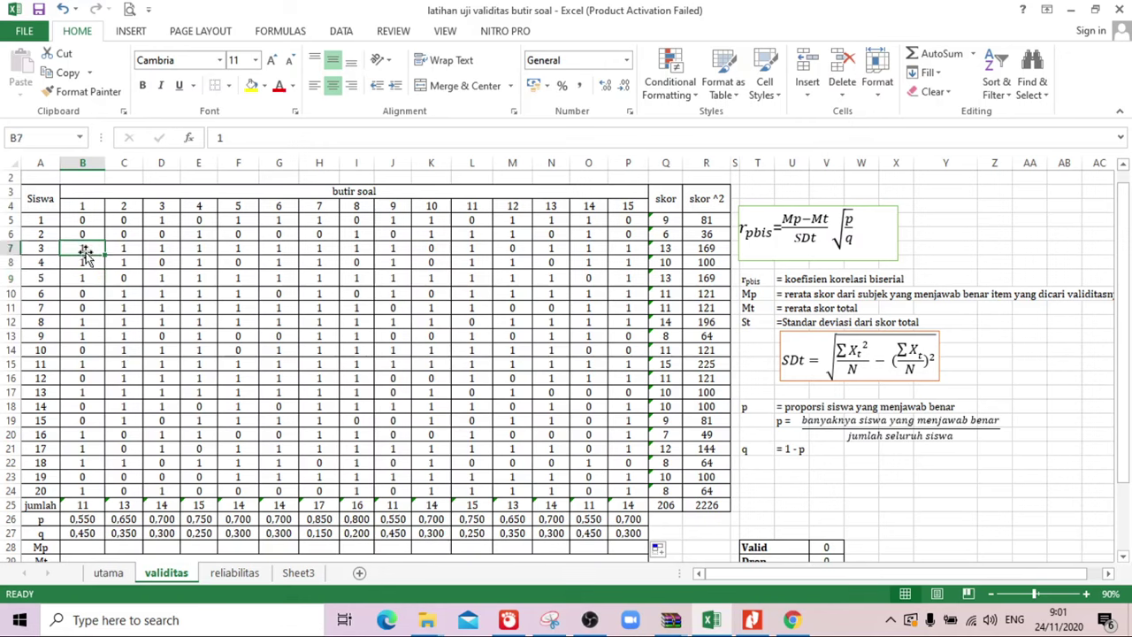
left_click(677, 246)
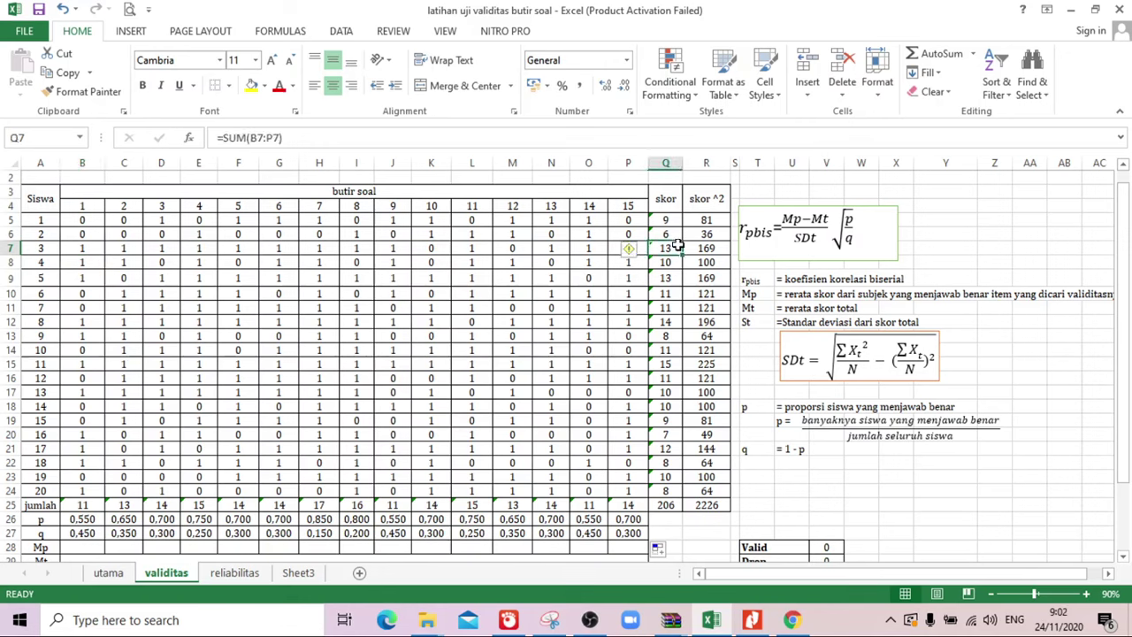
key("Down")
key("Down")
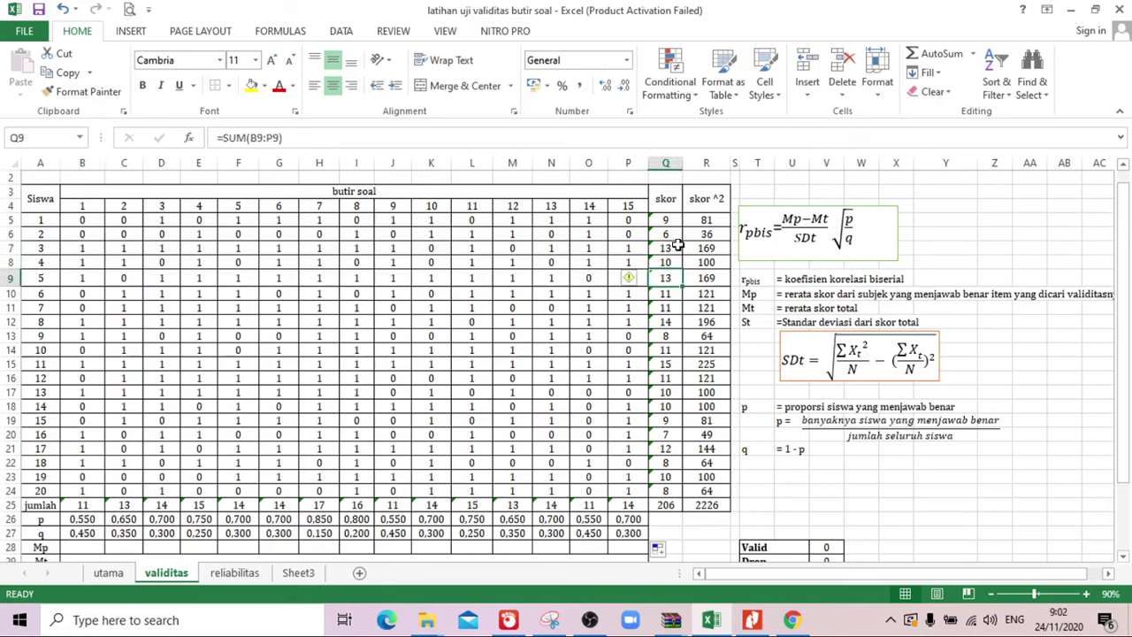
key("Up")
key("Up")
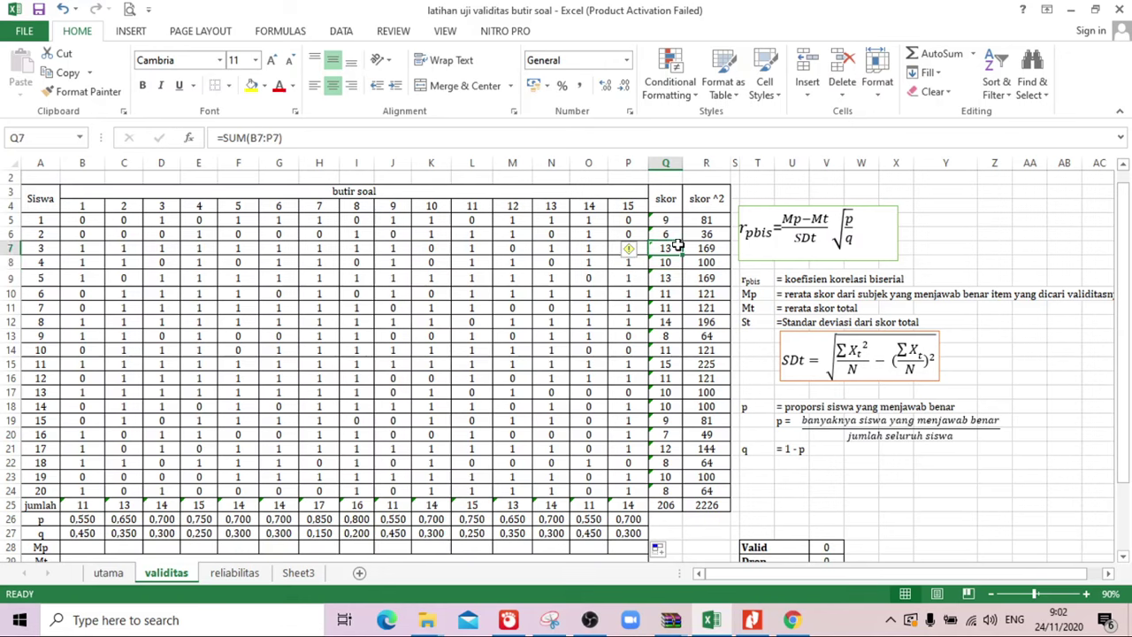
key("Down")
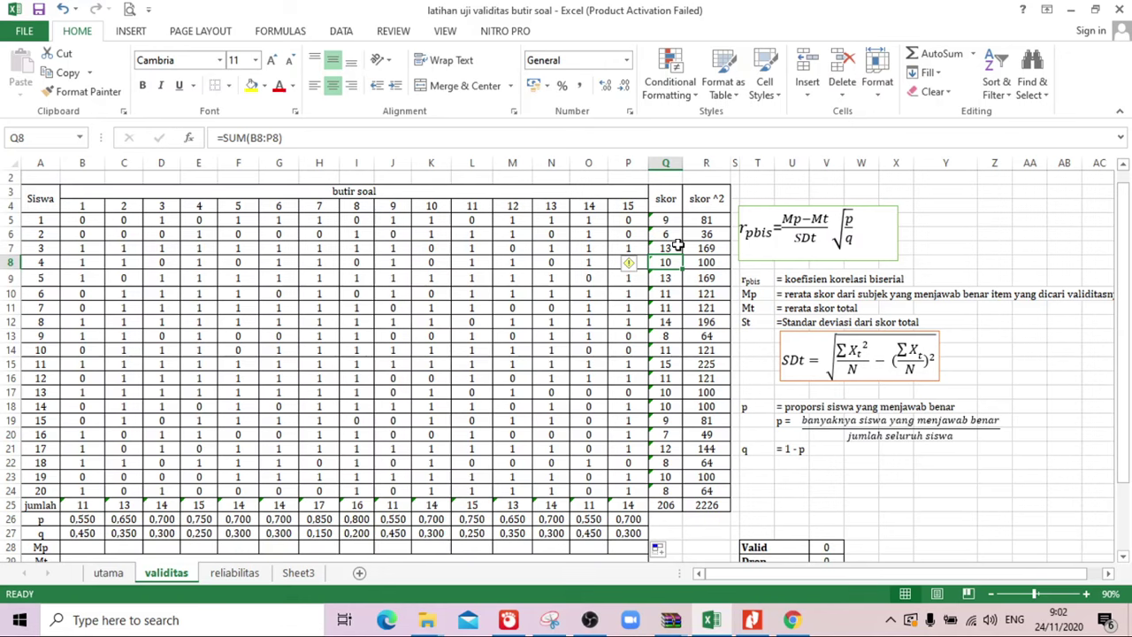
key("Down")
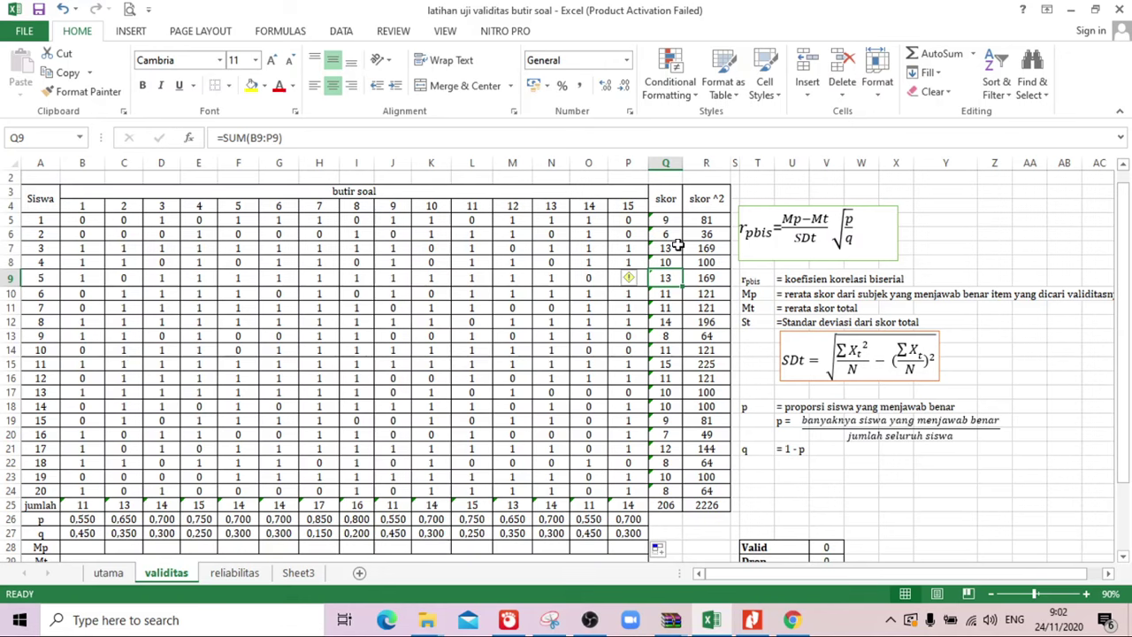
left_click(675, 491)
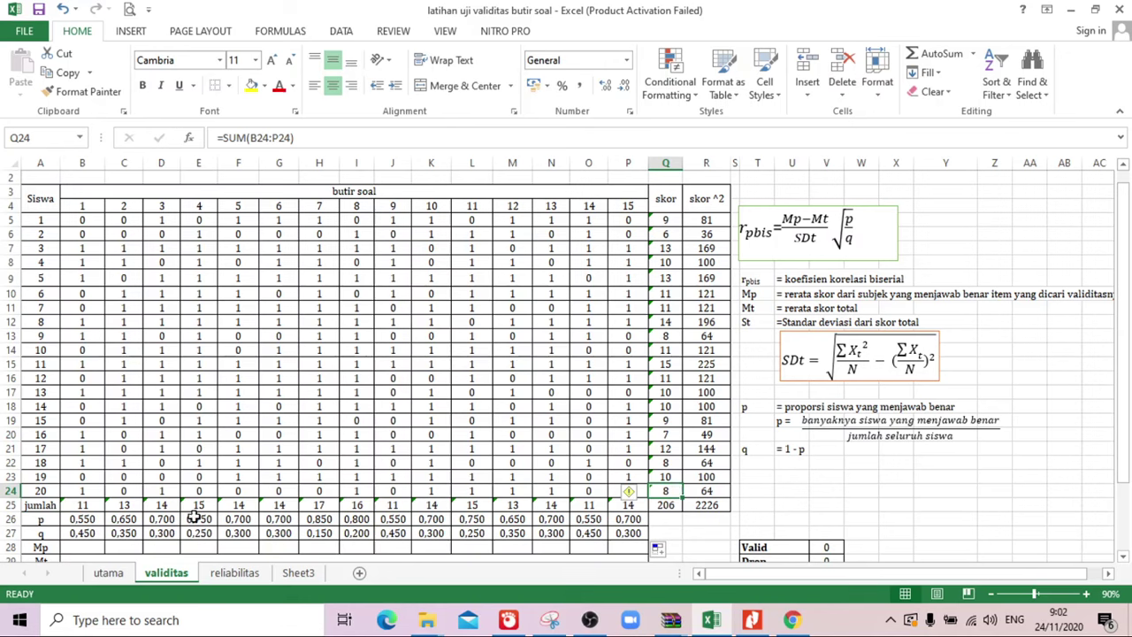
left_click(90, 506)
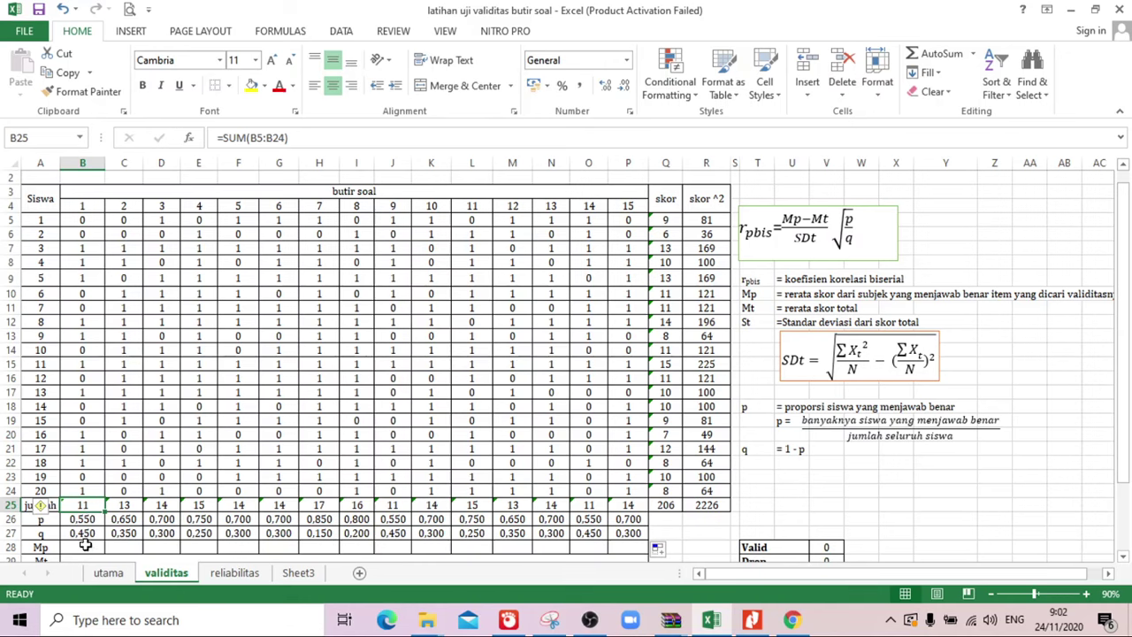
- Calculate item 1's Mp in B28 with =SUMIF(B5:B24;1;Q5:Q24)/B25
left_click(81, 547)
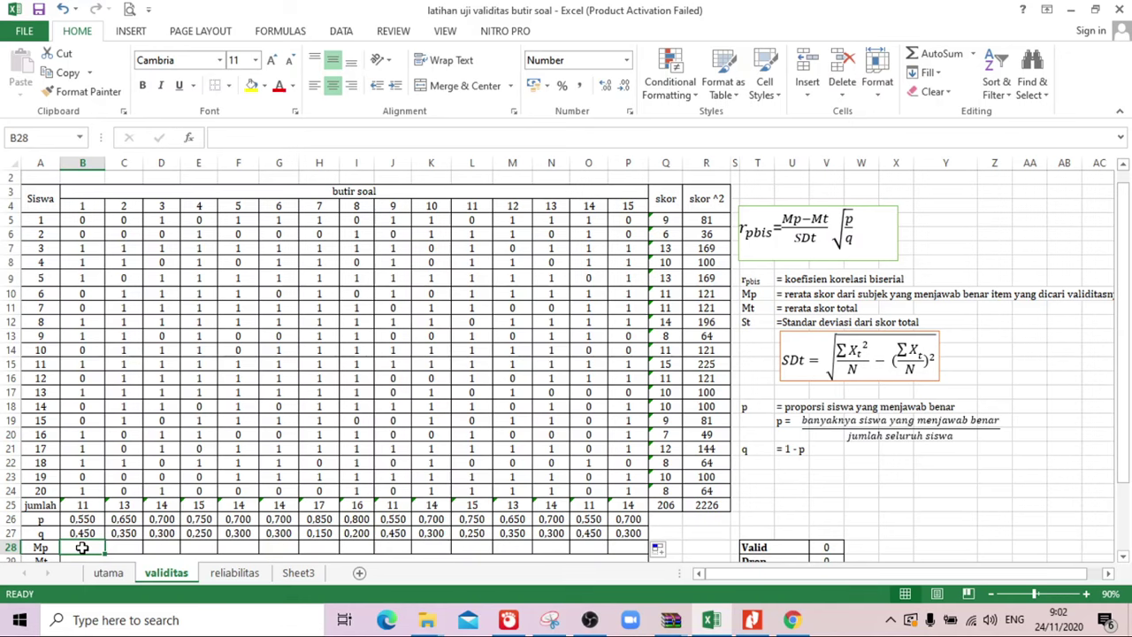
type("=sumif")
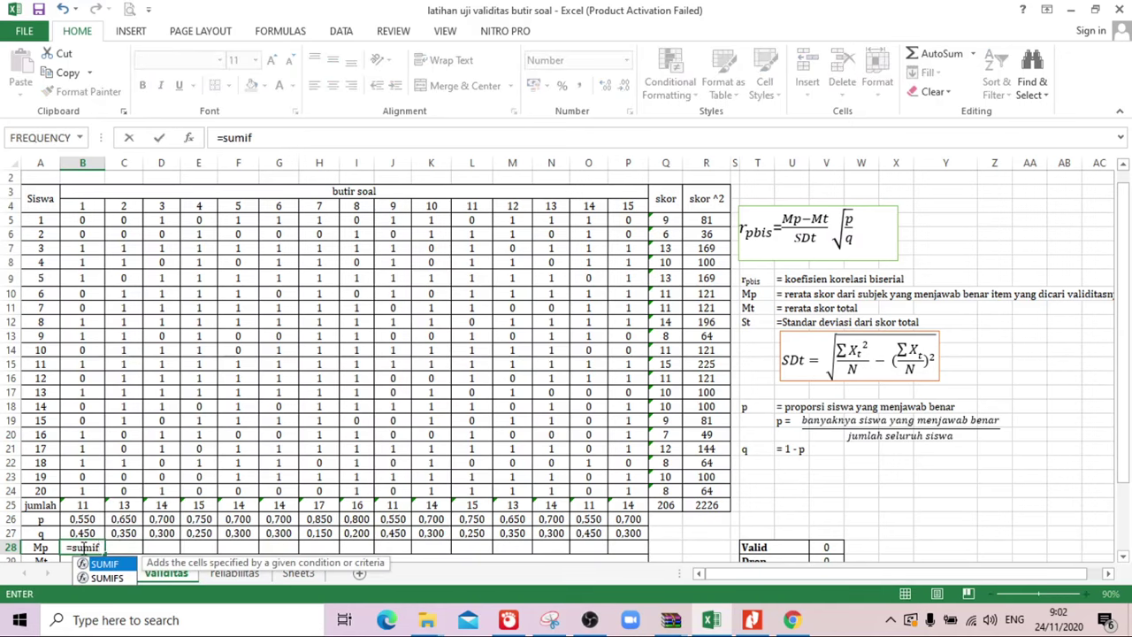
type("(")
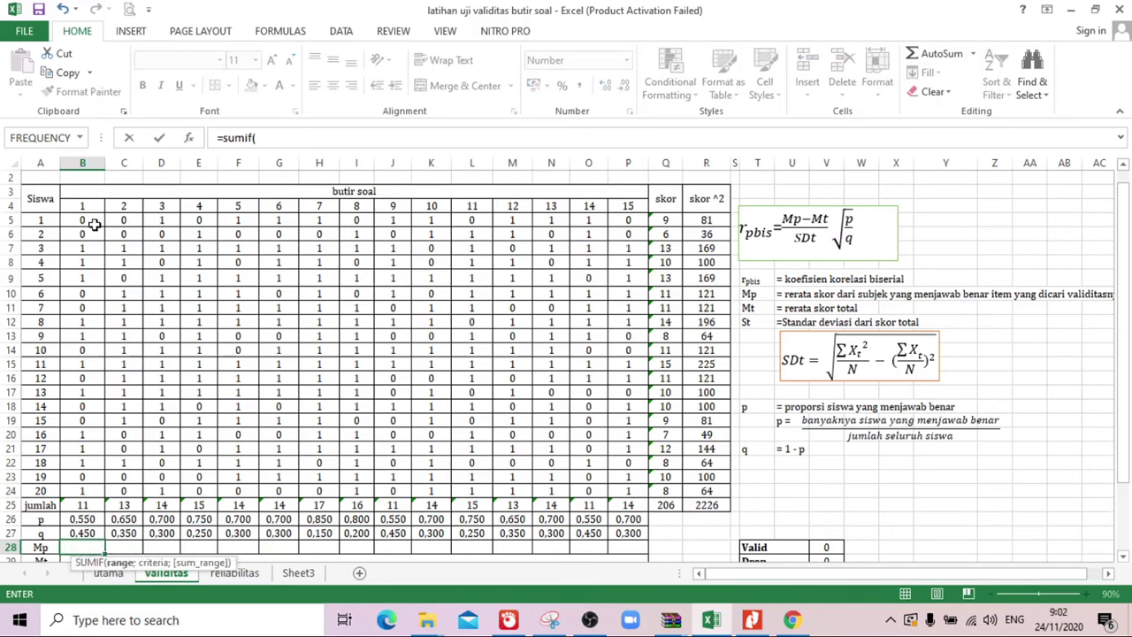
left_click_drag(93, 224, 89, 498)
type(";")
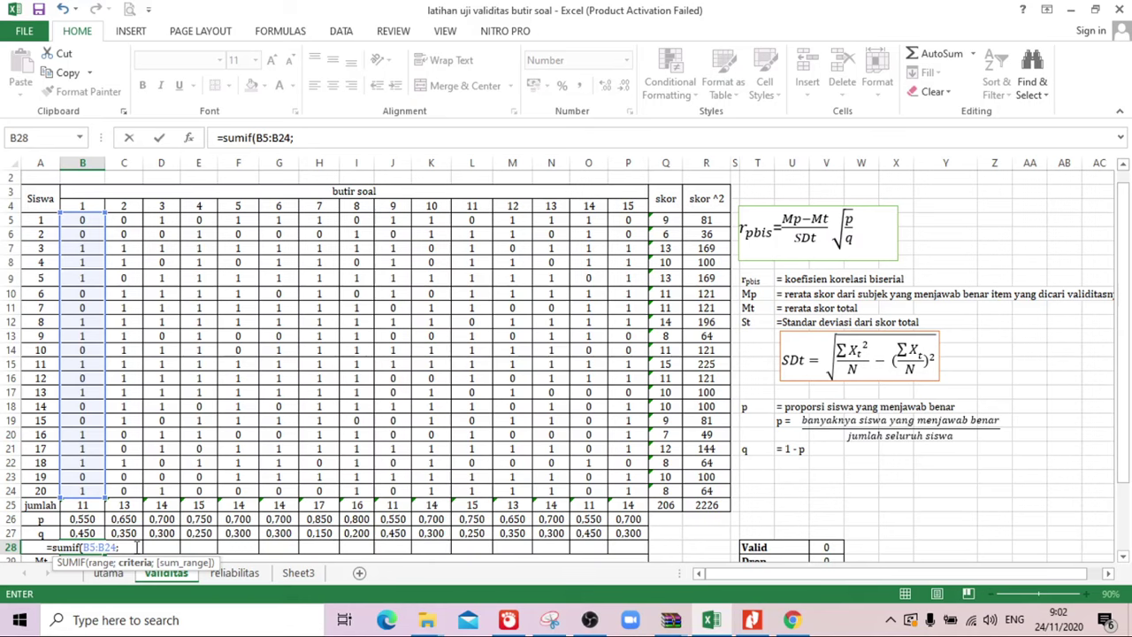
type("1")
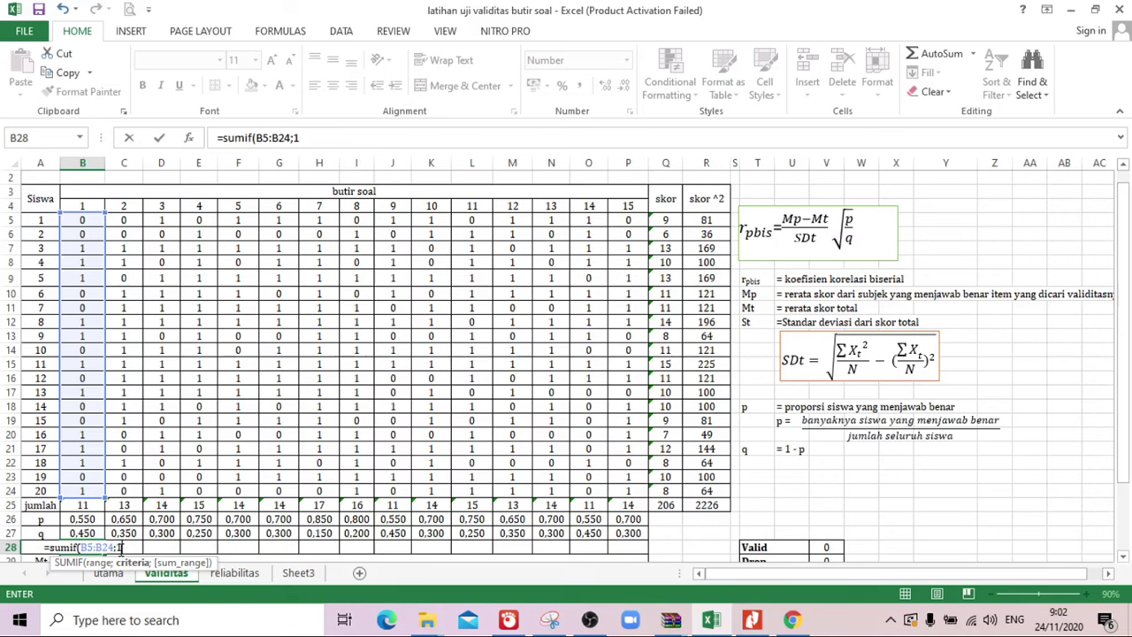
type(";")
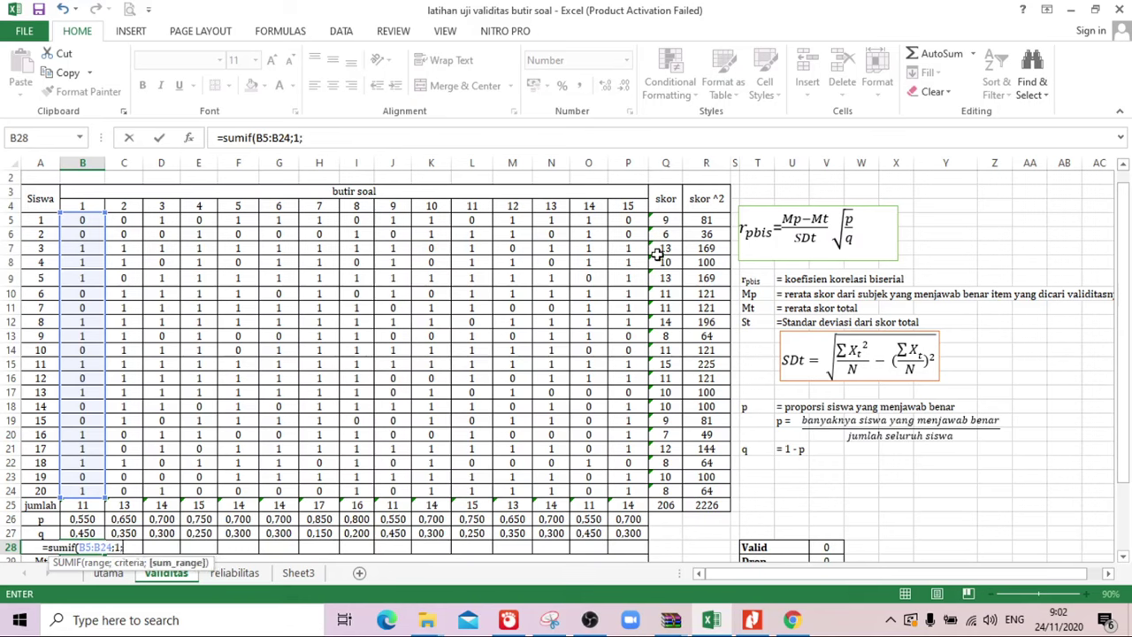
left_click_drag(666, 221, 666, 490)
type(")")
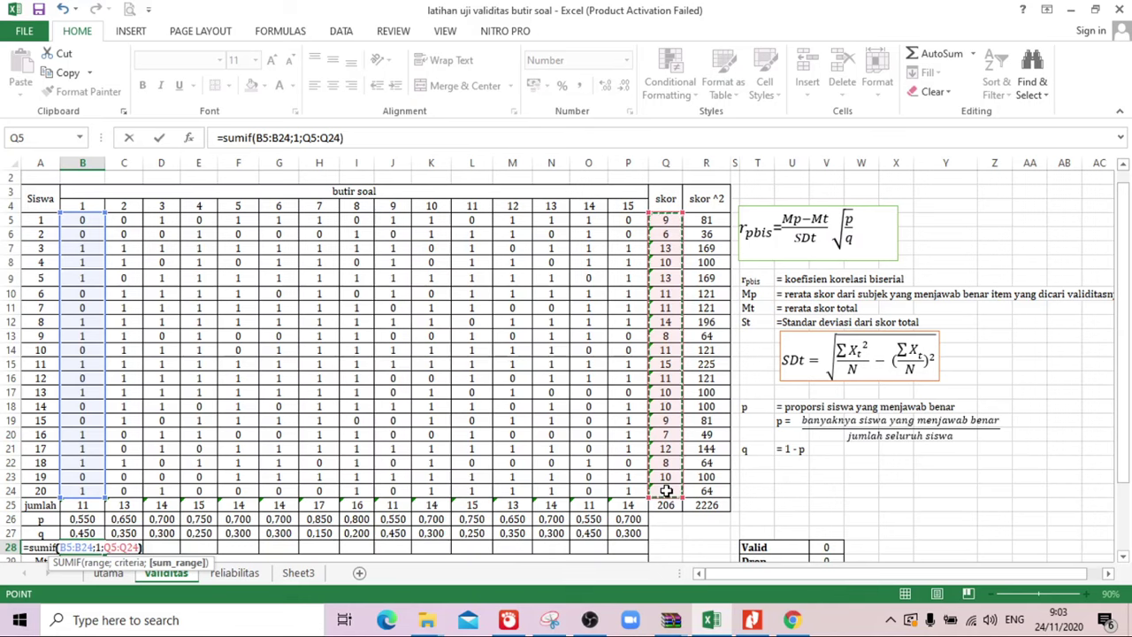
type("/")
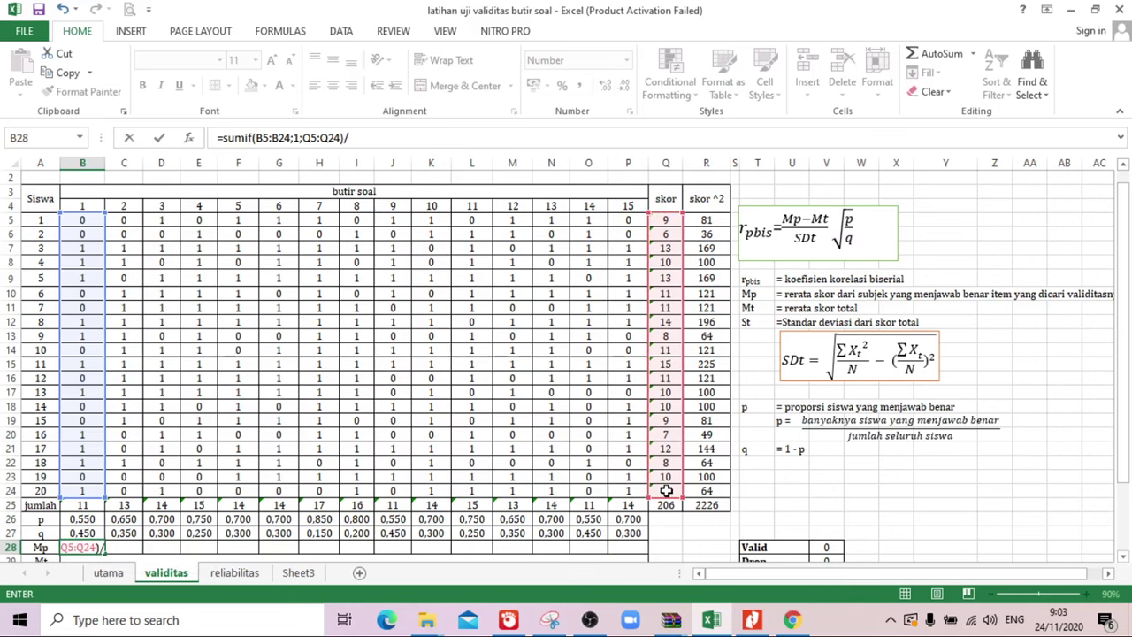
left_click(92, 511)
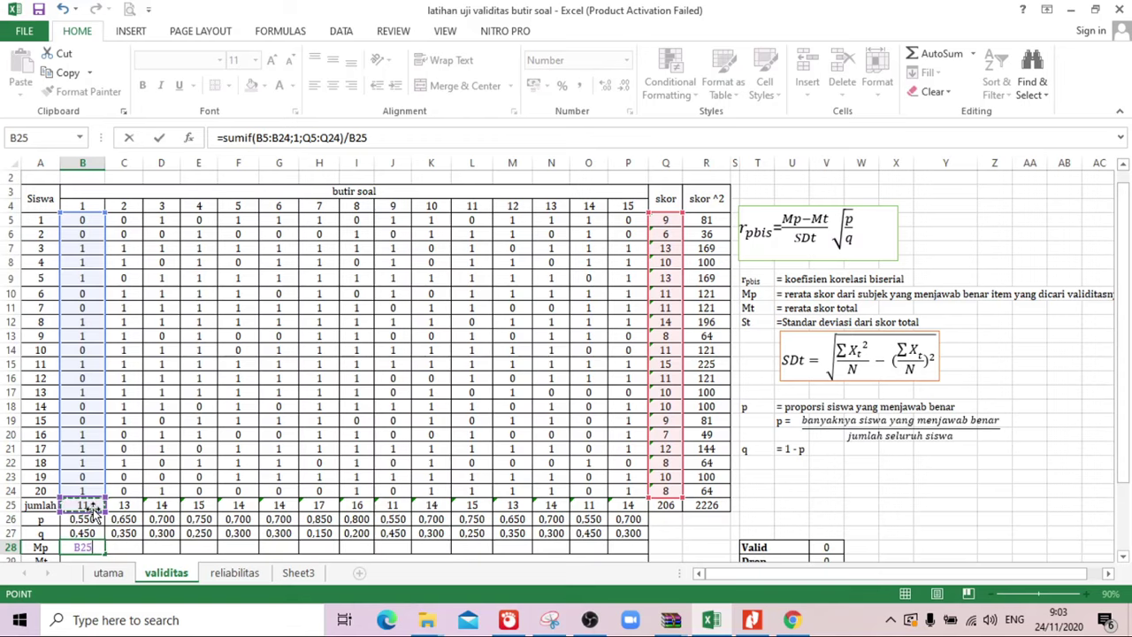
key("Return")
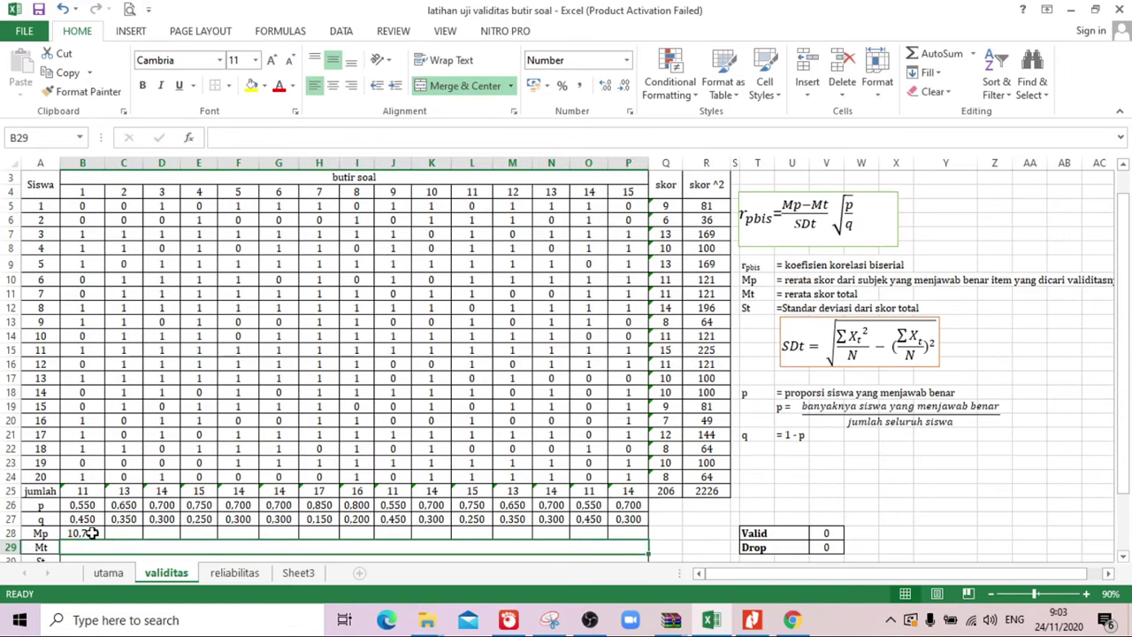
- Make the score range in B28's Mp formula absolute as $Q$5:$Q$24
left_click(91, 533)
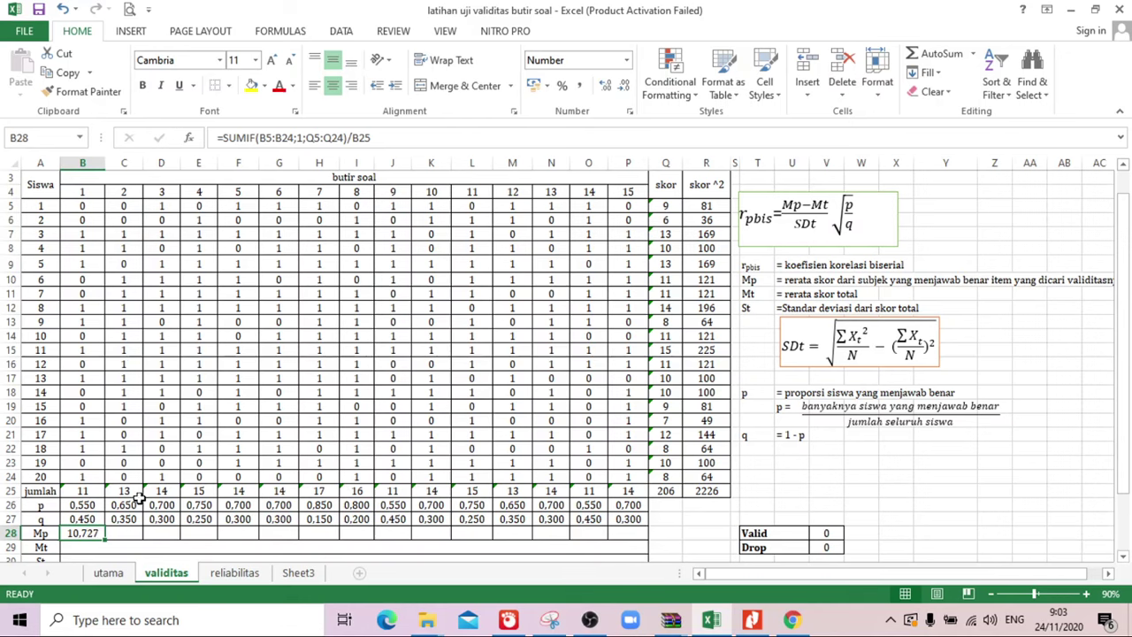
left_click(314, 138)
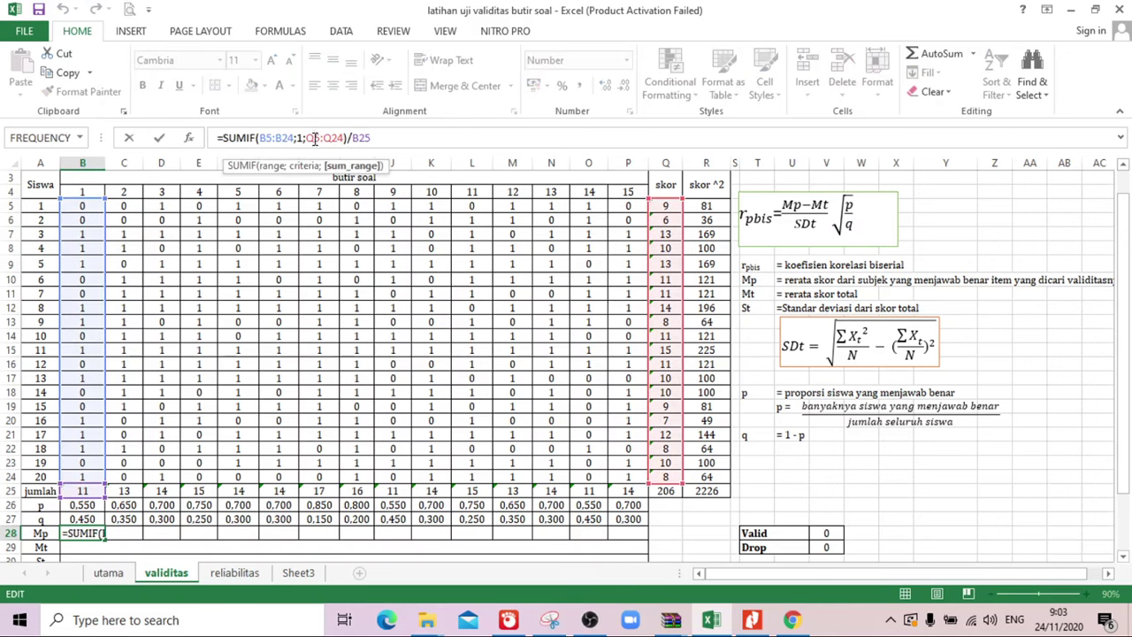
key("F4")
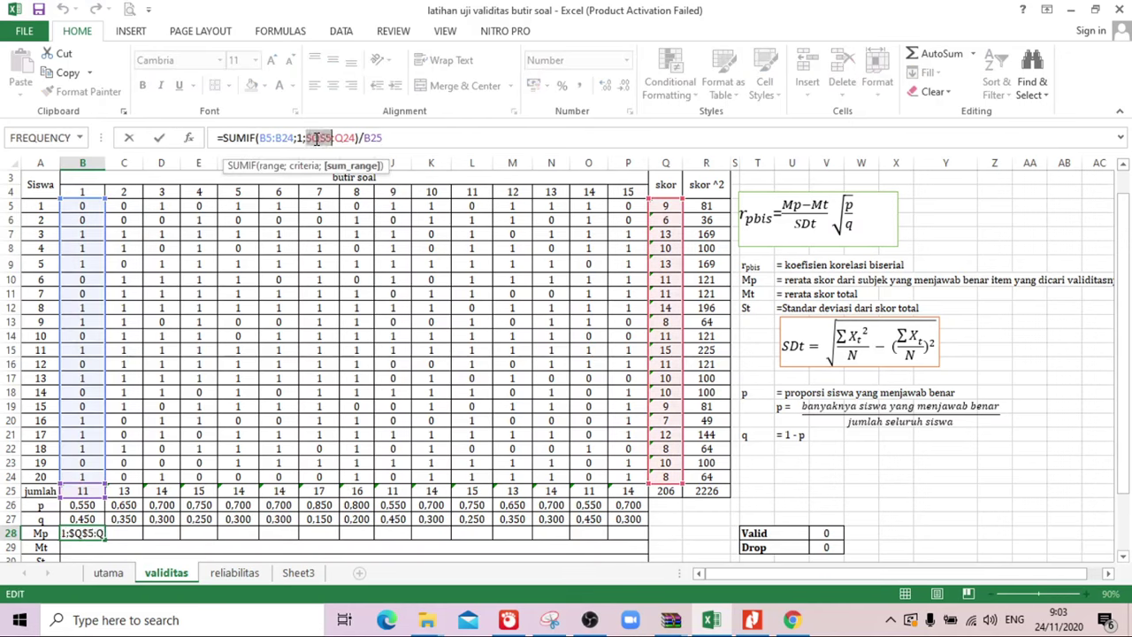
left_click(345, 137)
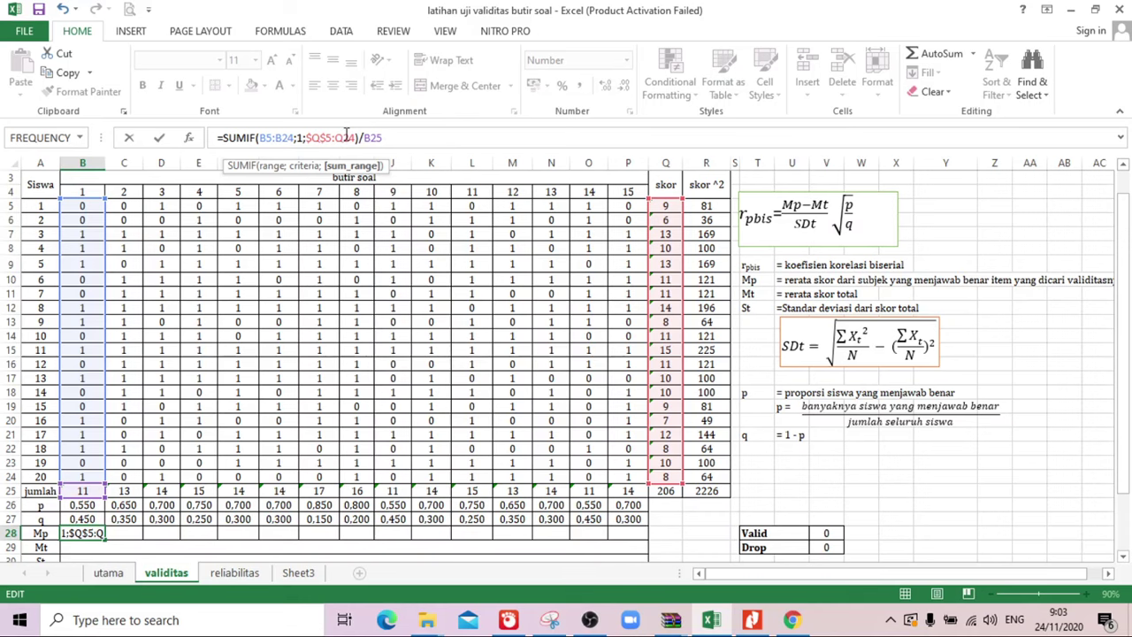
key("F4")
key("Return")
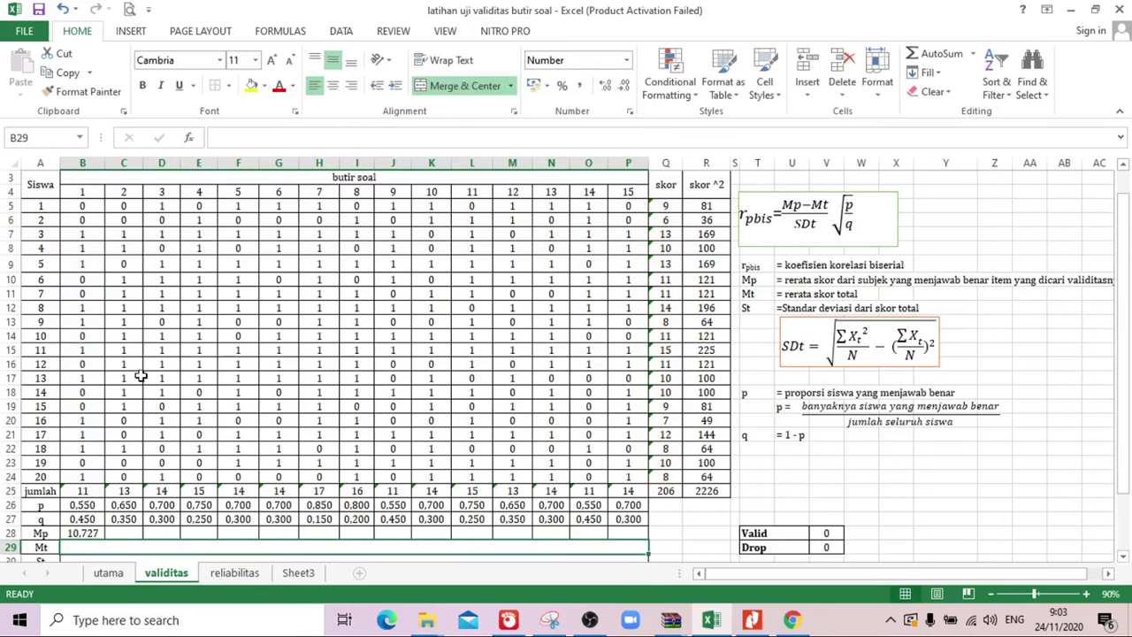
- Fill item 1's Mp formula from B28 across to P28 and widen column I to fit its value
left_click(91, 534)
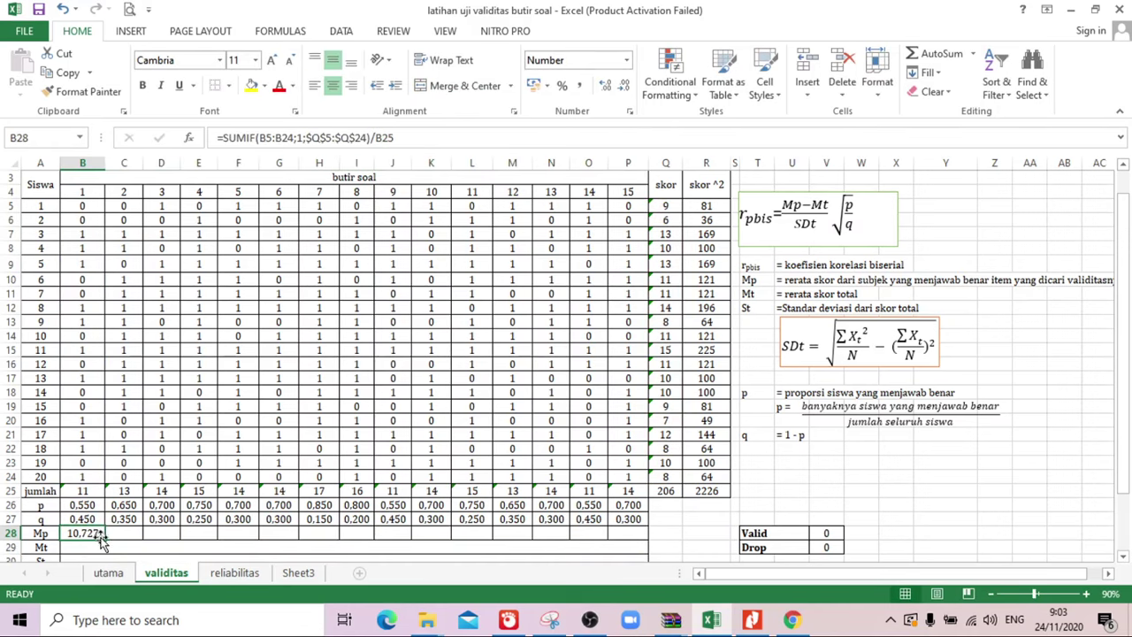
left_click_drag(105, 540, 633, 535)
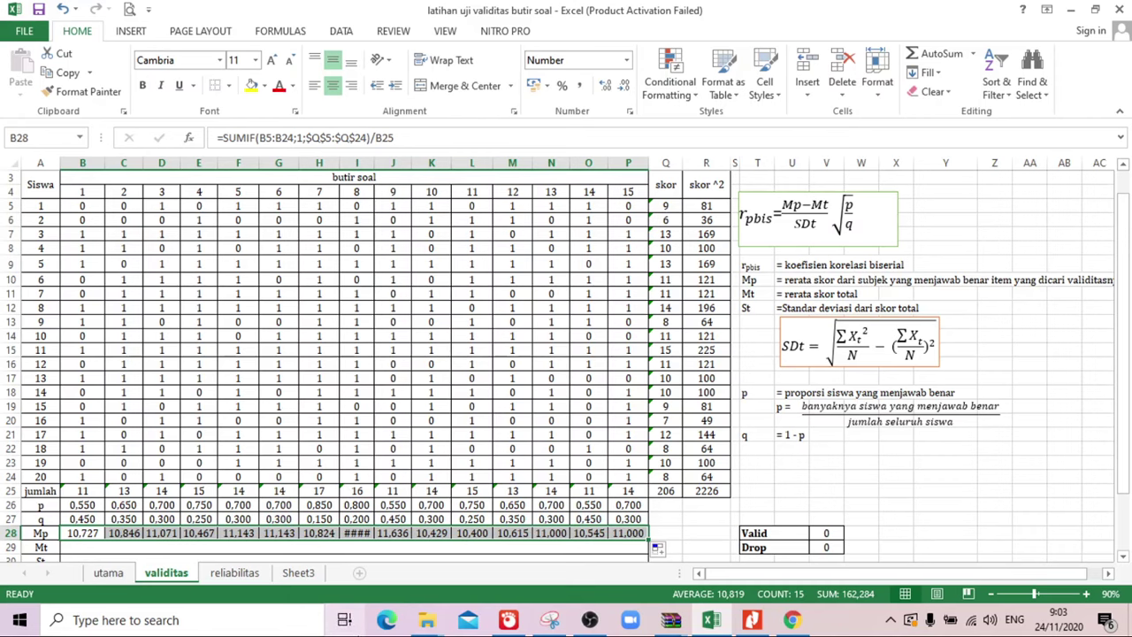
left_click(347, 550)
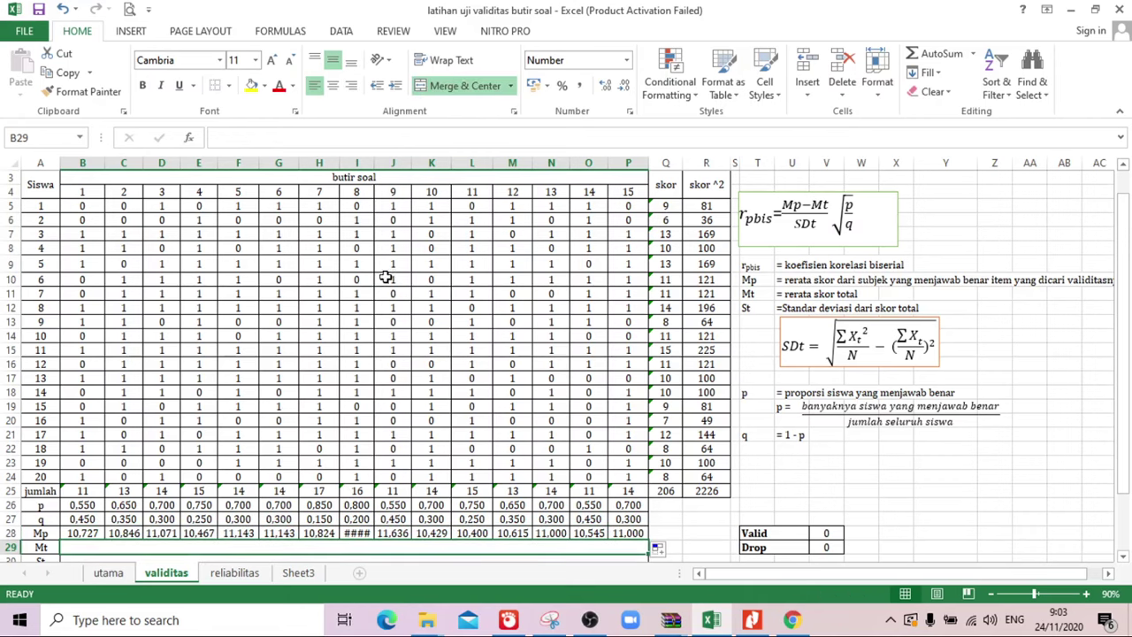
left_click_drag(375, 168, 380, 168)
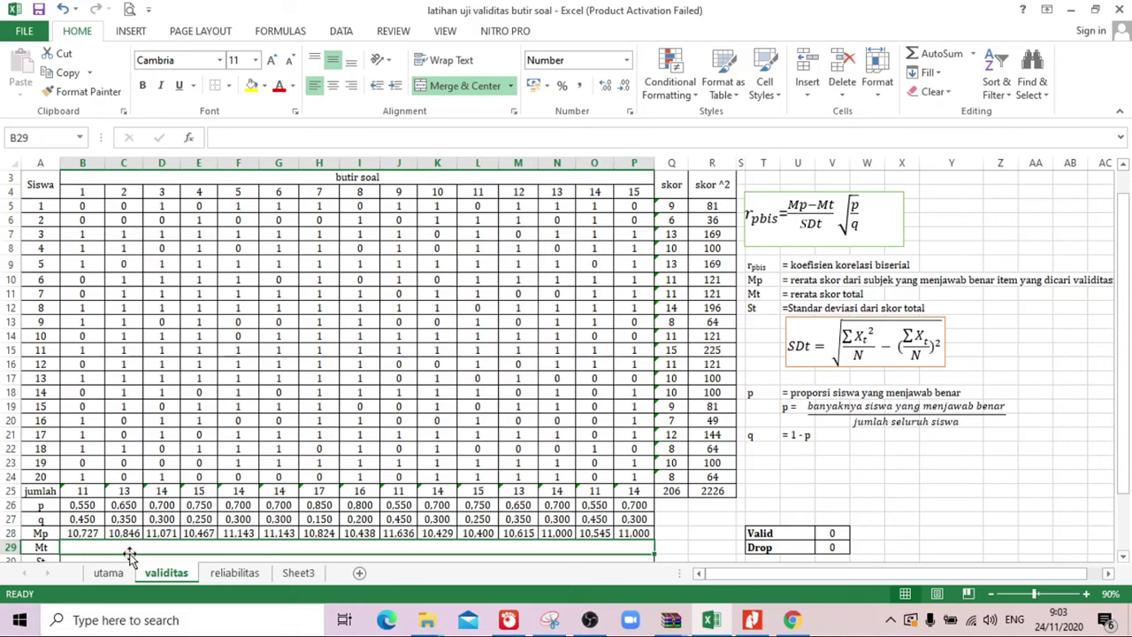
- Calculate the mean total score Mt in B29 with =Q25/20
type("=")
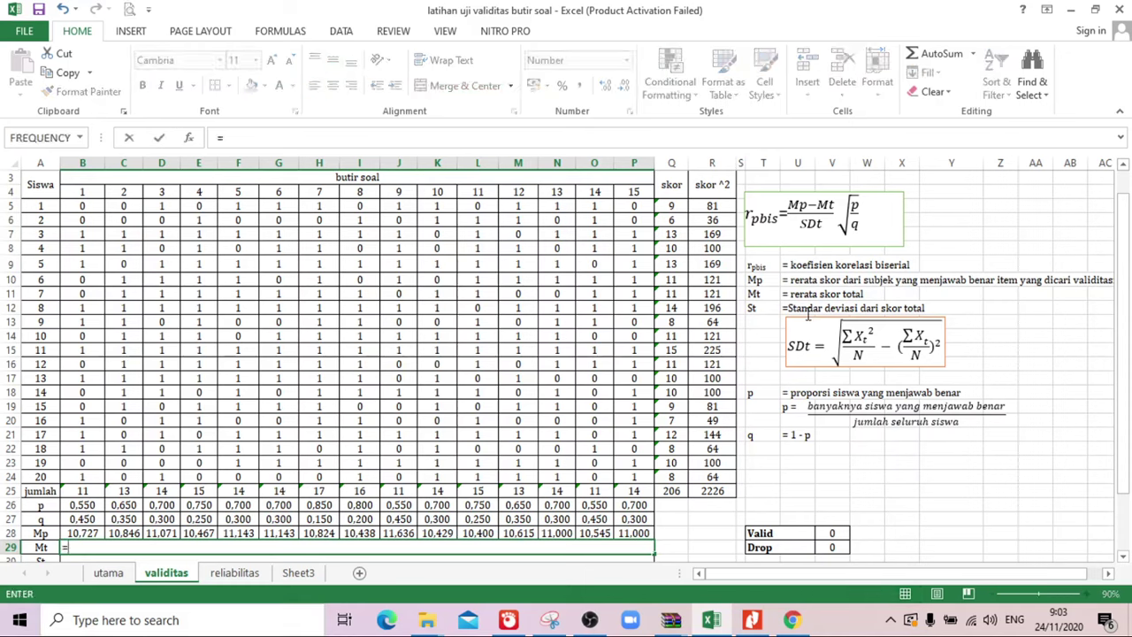
left_click(674, 491)
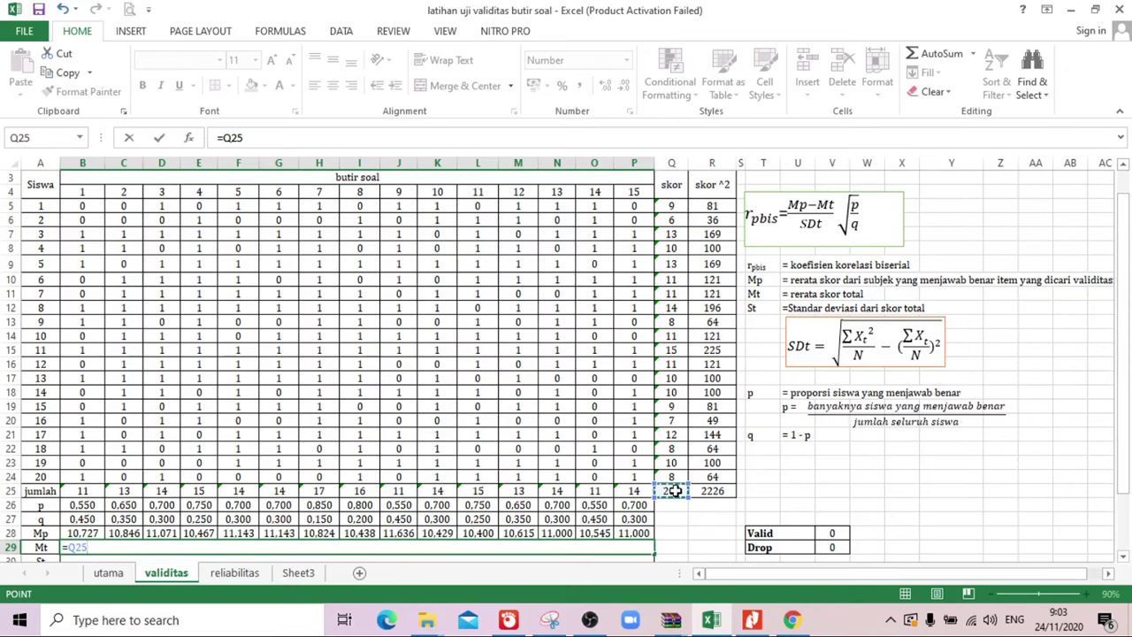
type("/20")
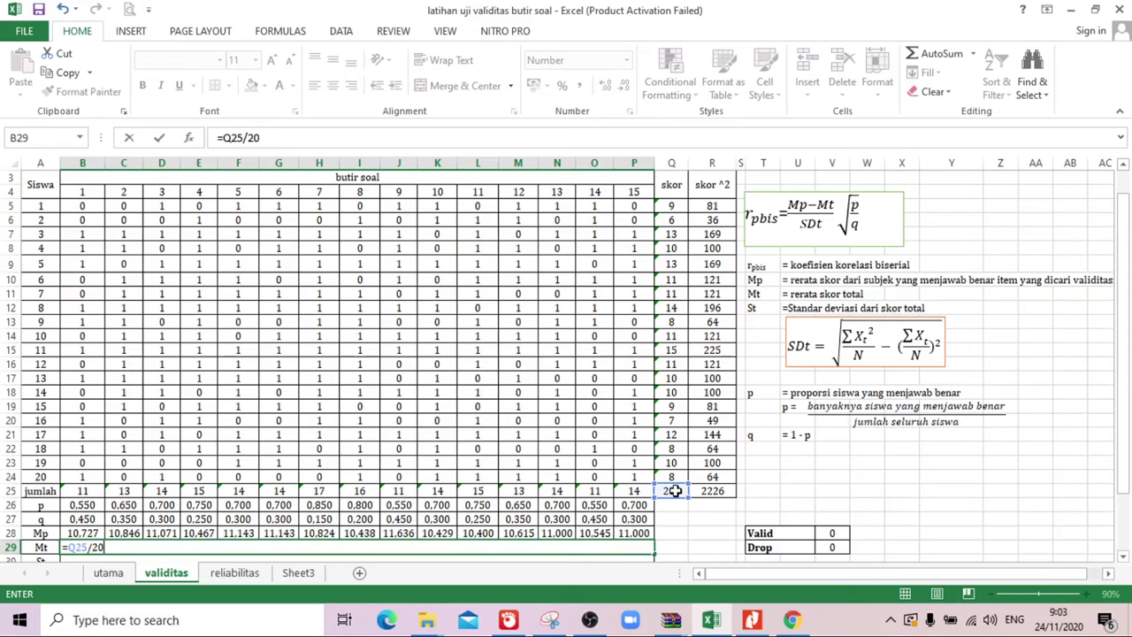
key("Return")
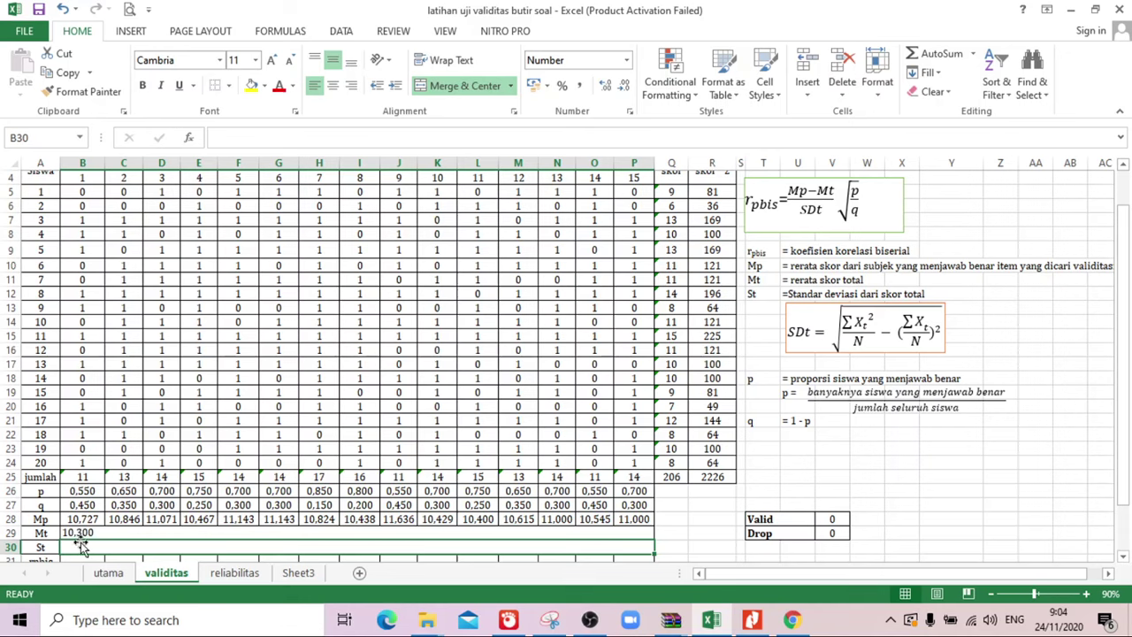
- Calculate the total-score standard deviation St in B30 with =SQRT(((R25/20)-((Q25/20)^2)))
type("=")
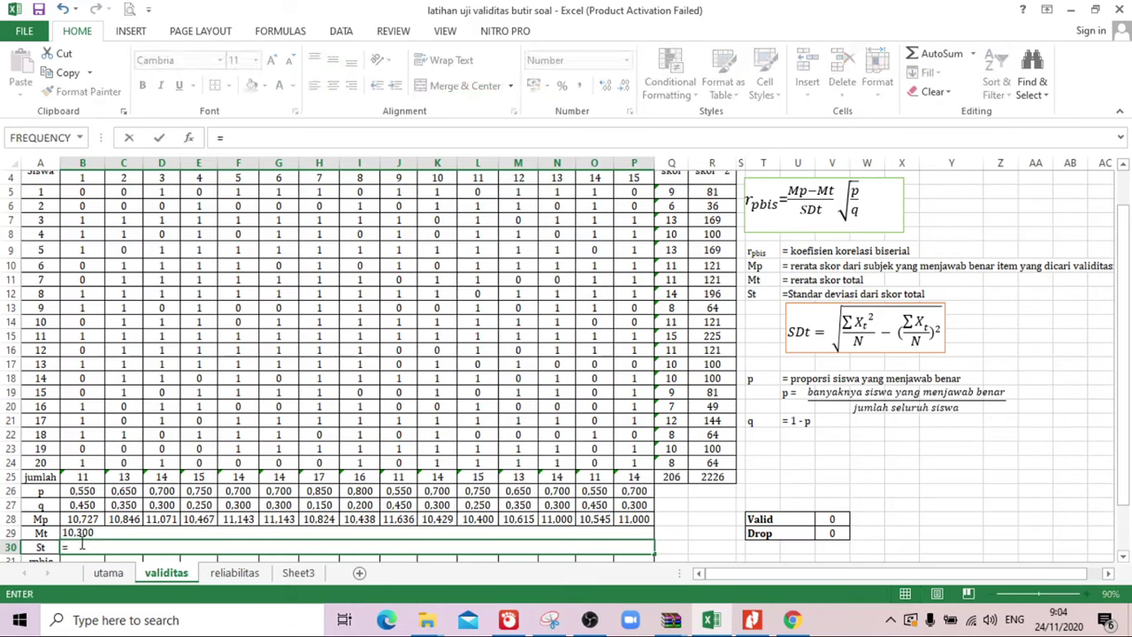
type("sqrt")
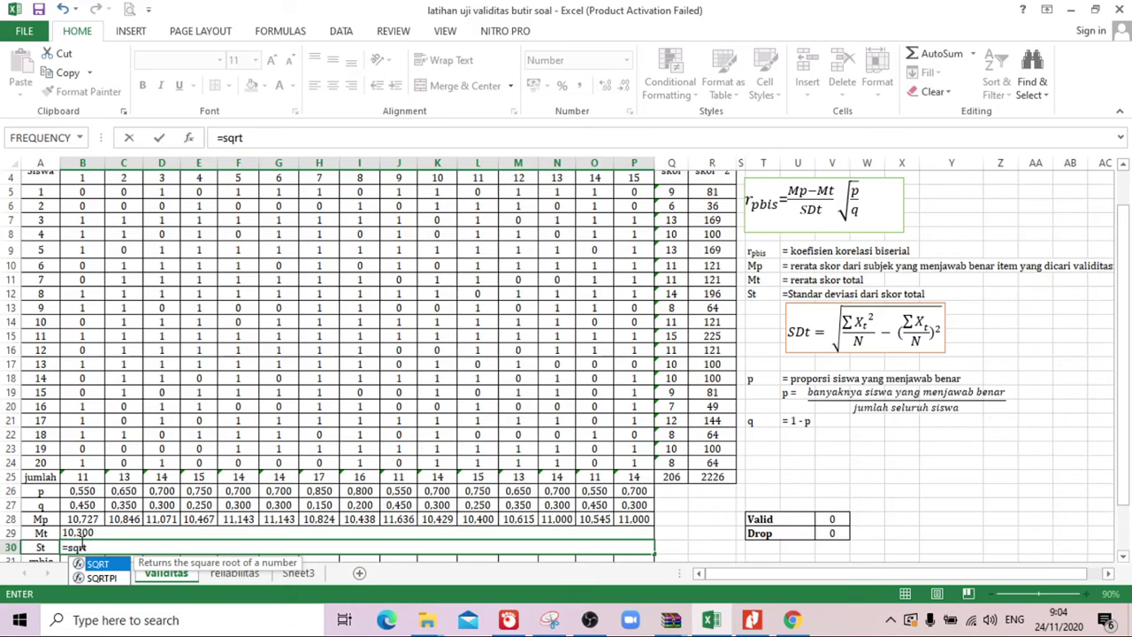
type("(((")
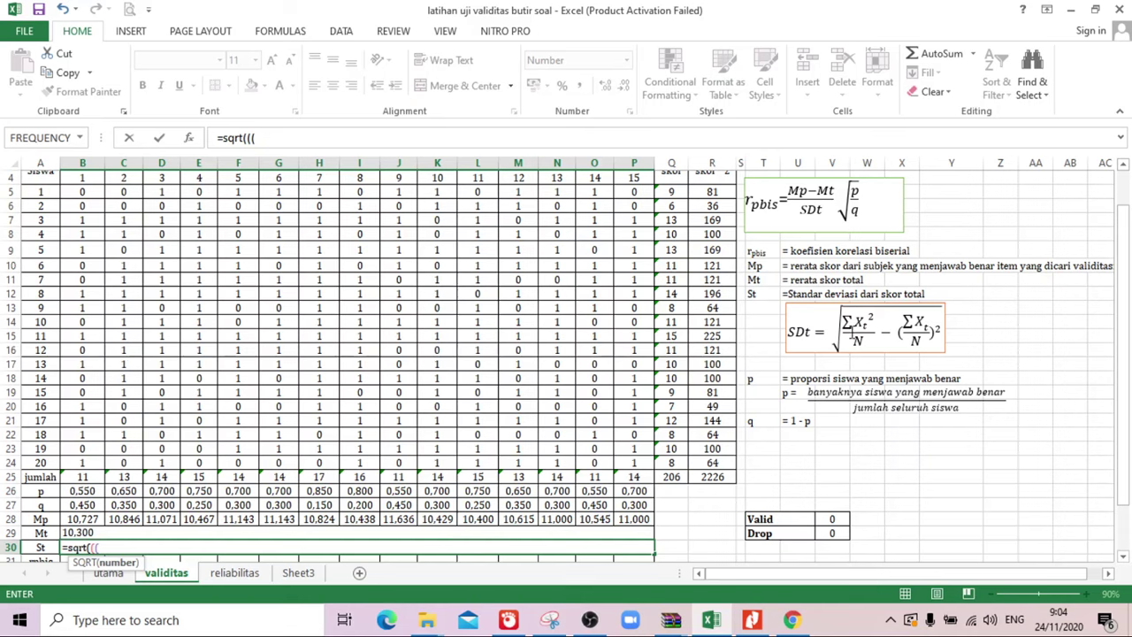
left_click(713, 476)
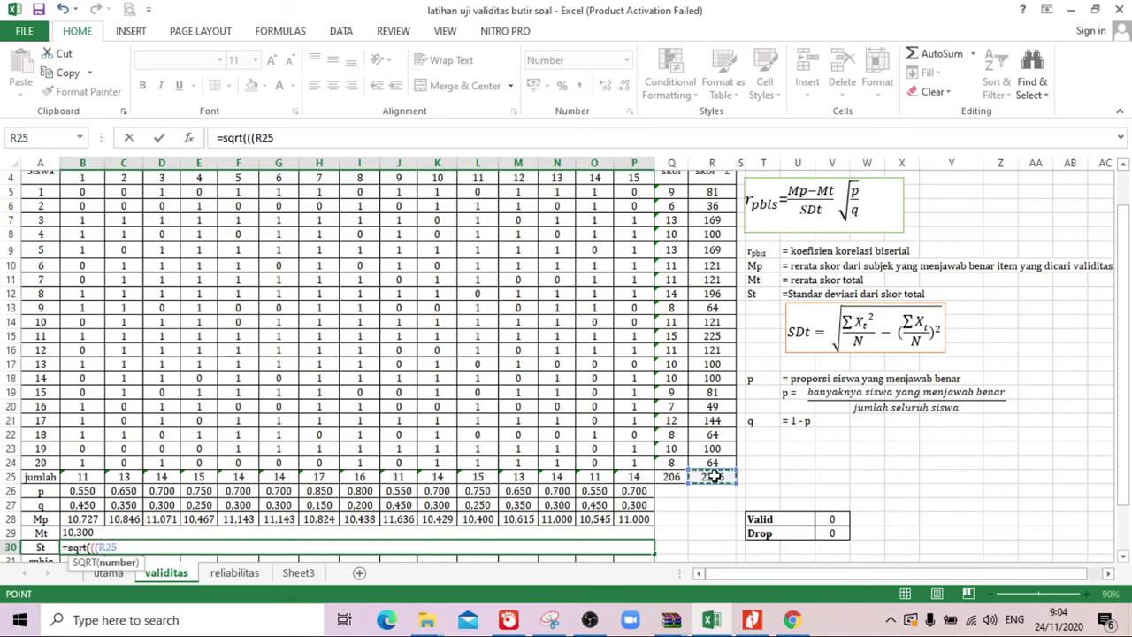
type("/20)-(")
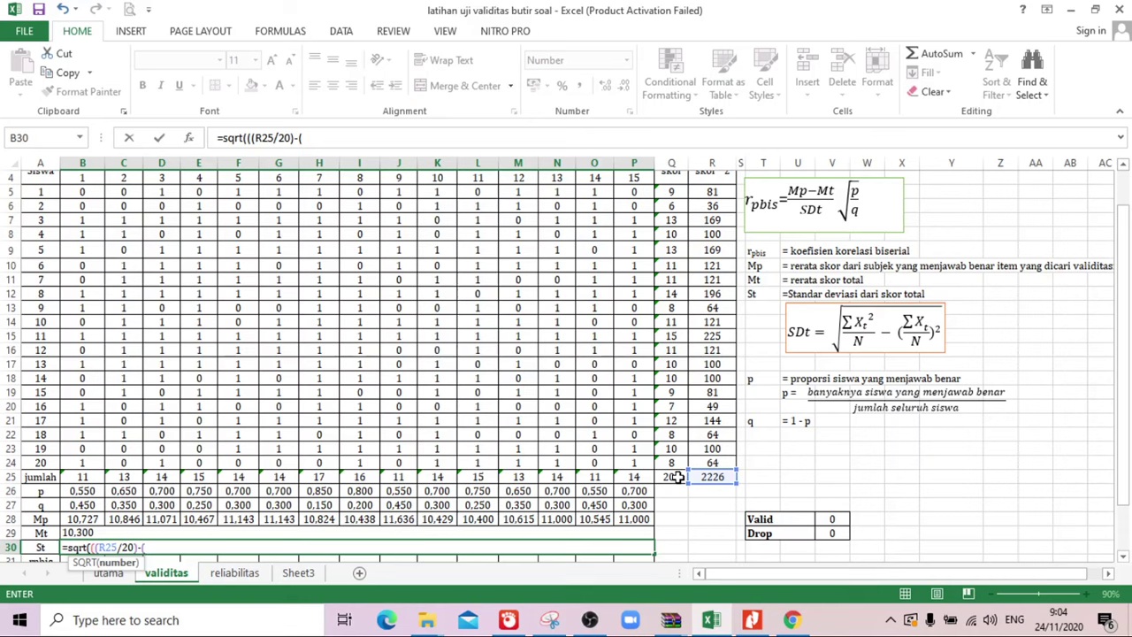
left_click(676, 477)
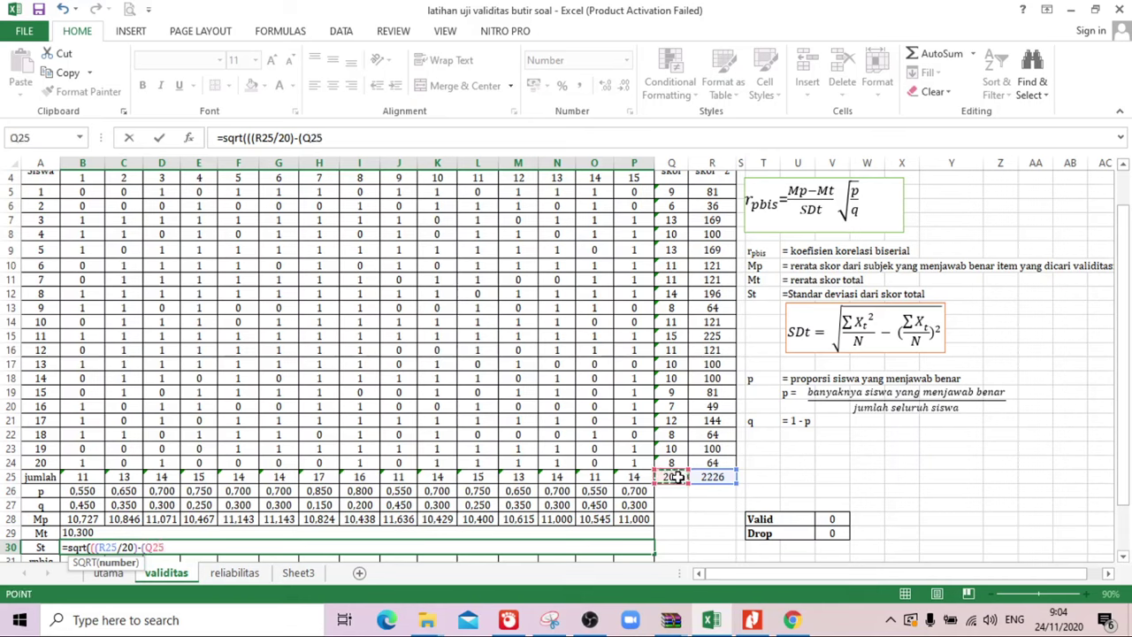
type("/20")
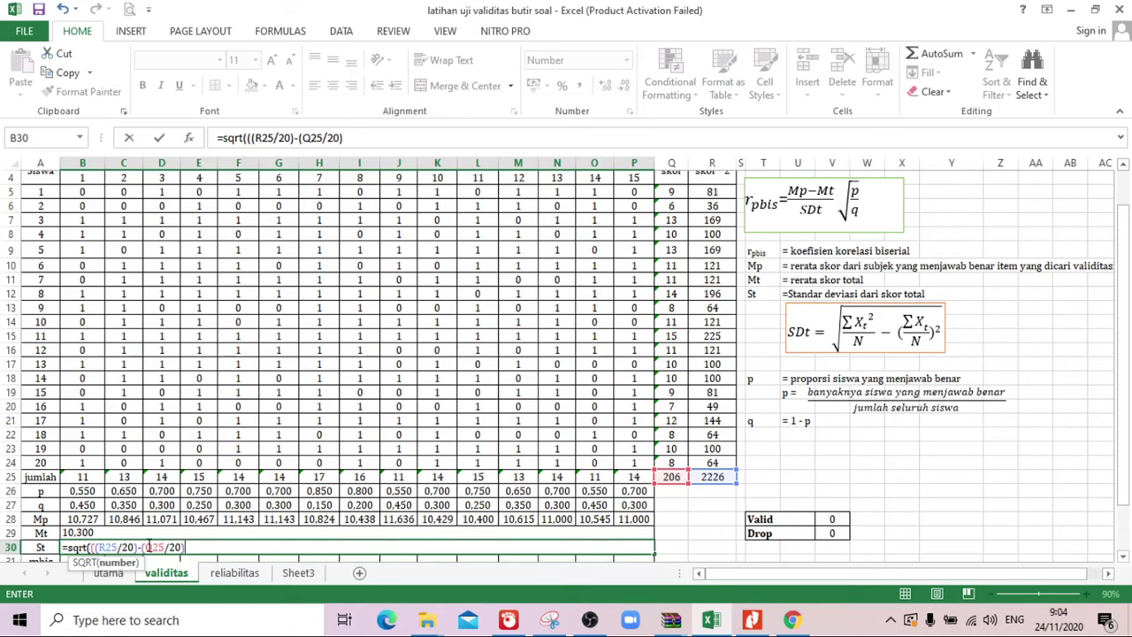
left_click(147, 547)
type("(")
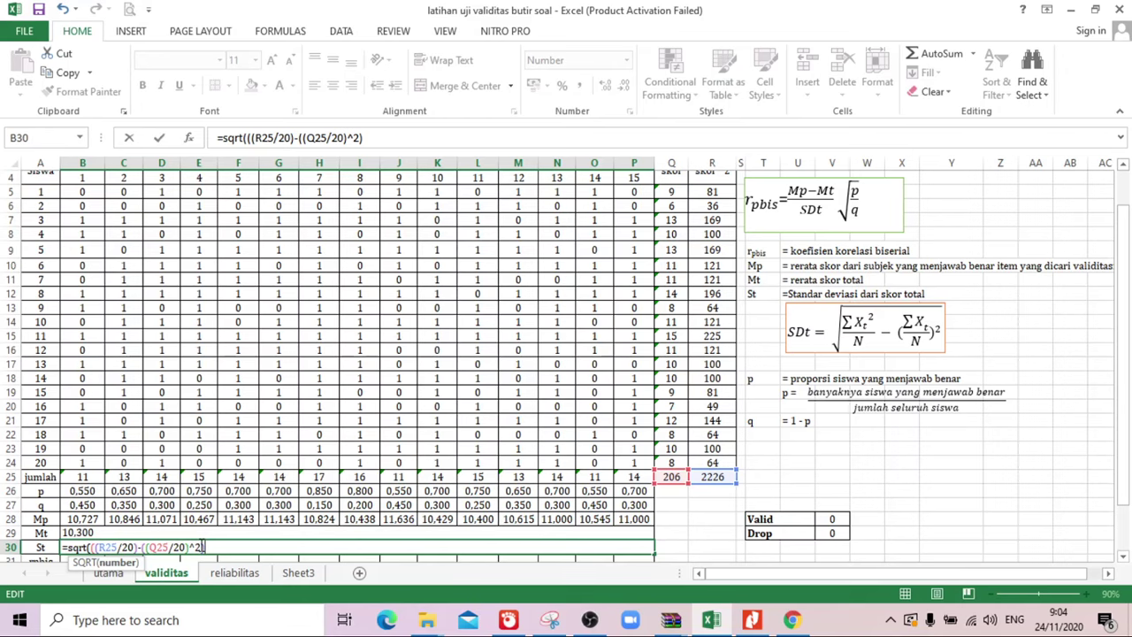
key("Return")
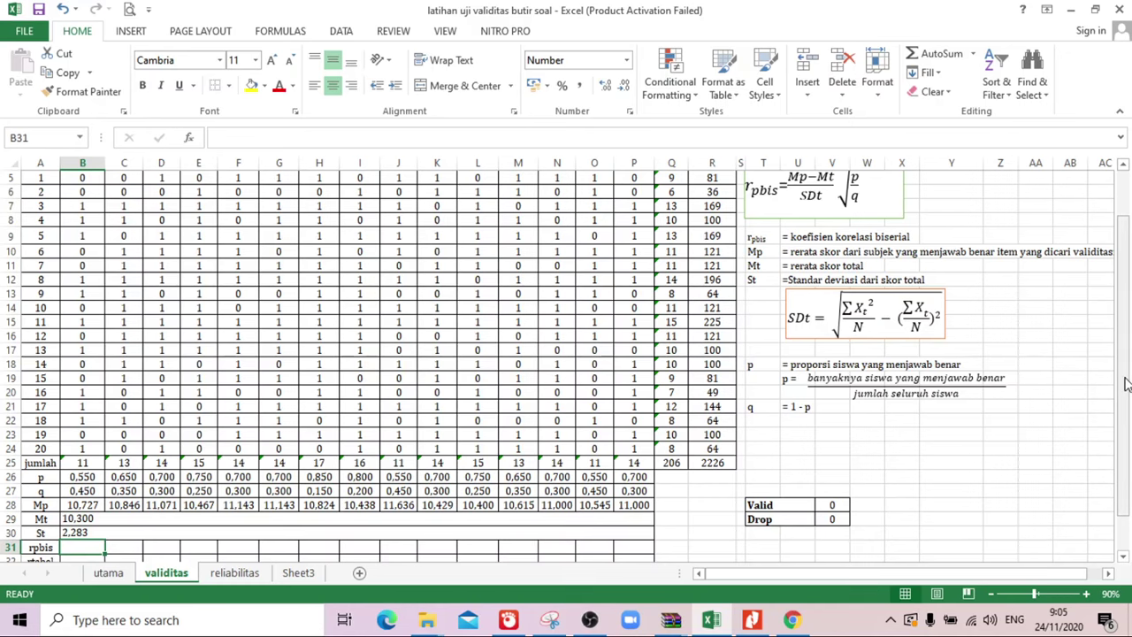
- Calculate item 1's rpbis in B31 with =(B28-B29)/B30*SQRT(B26/B27)
left_click_drag(1126, 383, 1126, 375)
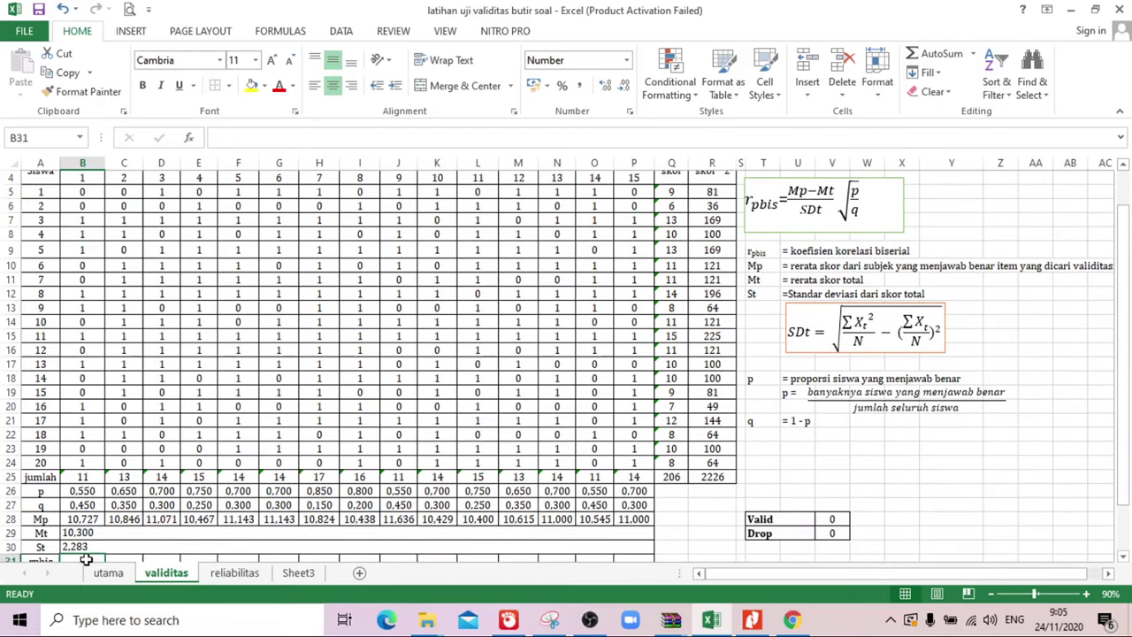
type("=(")
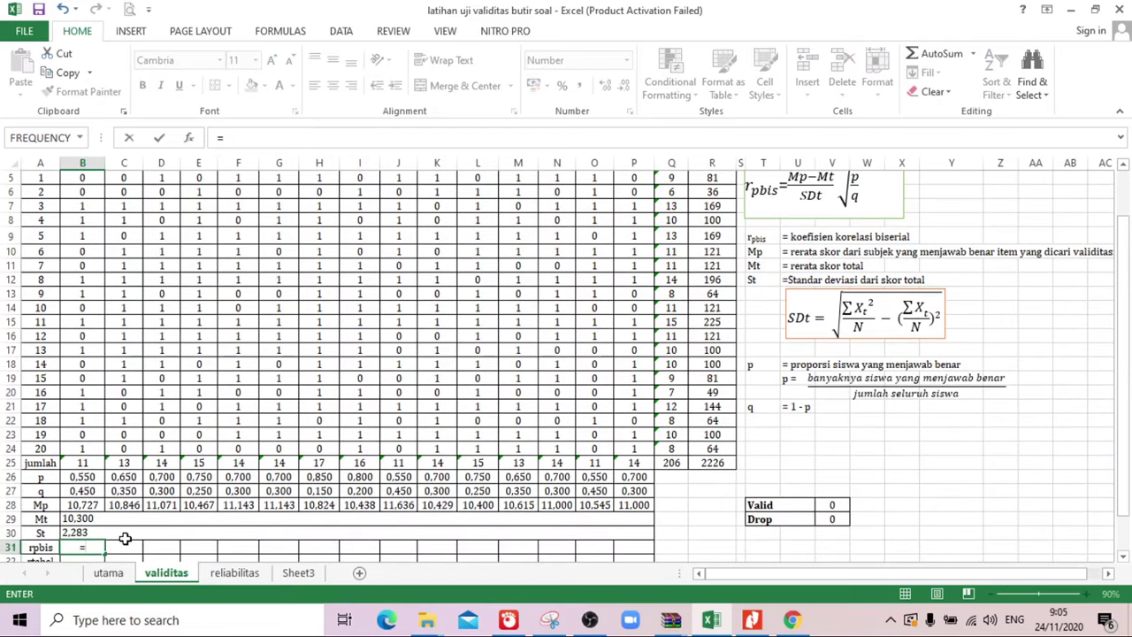
left_click(88, 503)
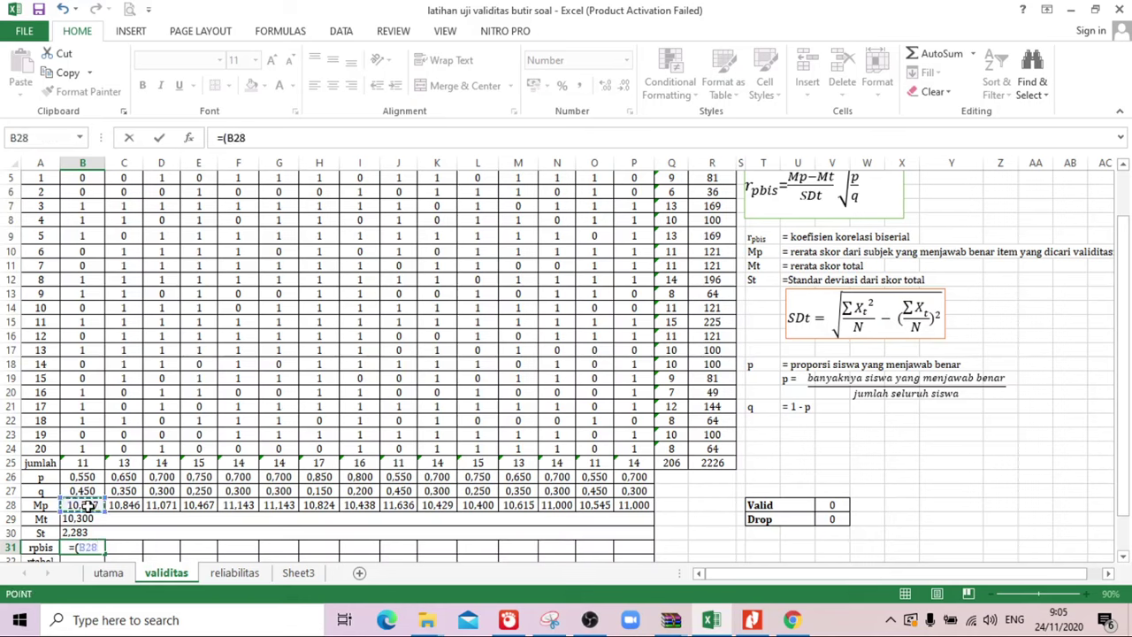
type("-")
left_click(80, 520)
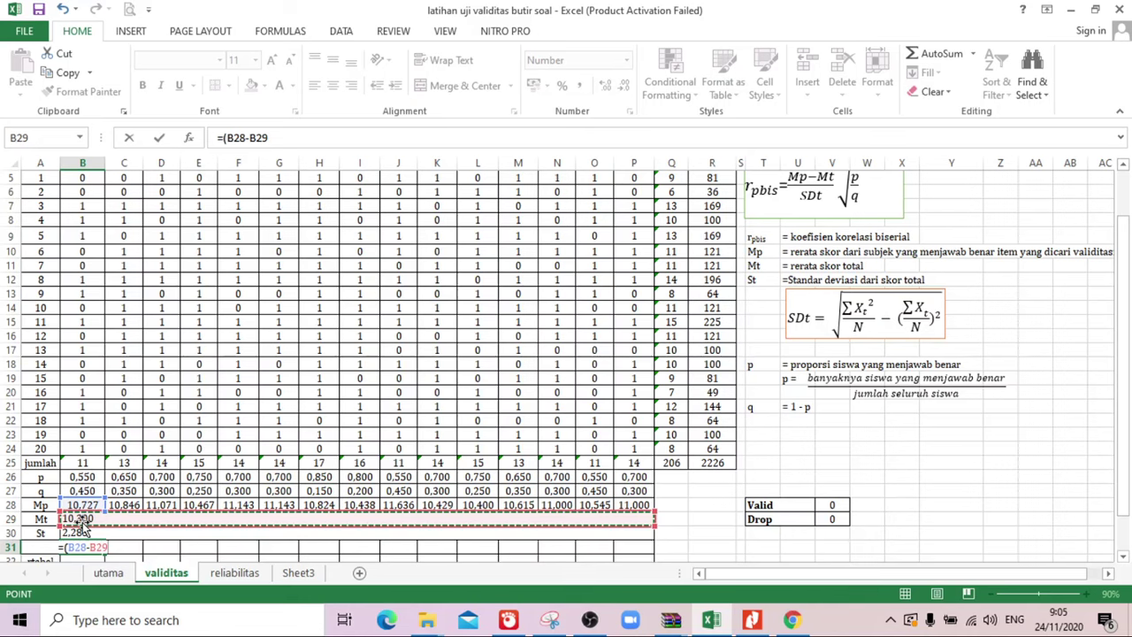
type(")/")
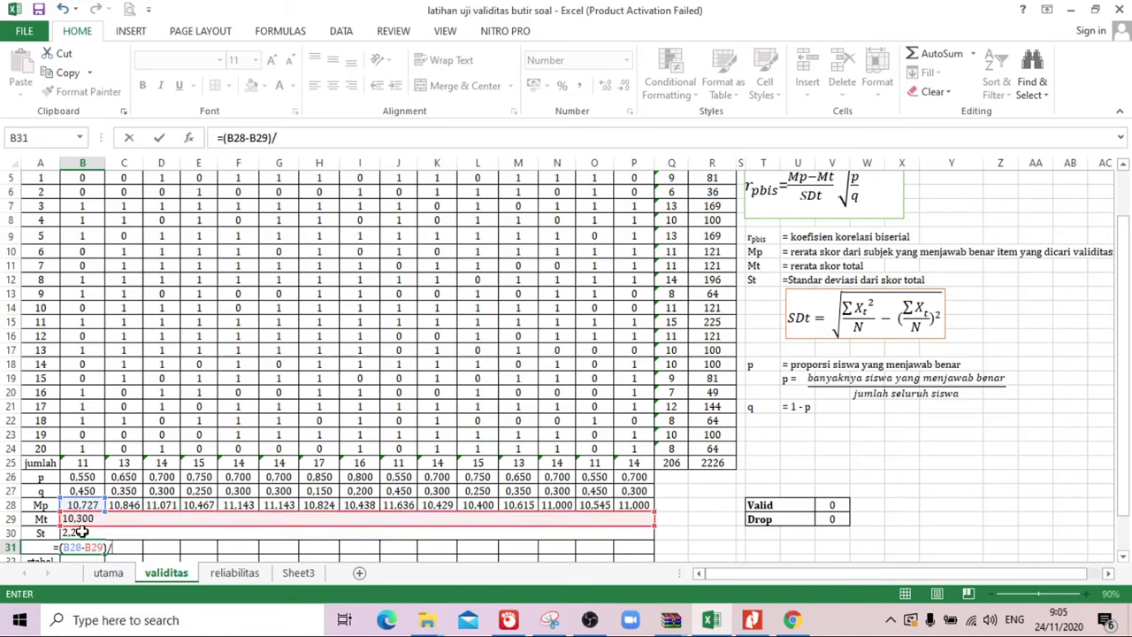
left_click(80, 531)
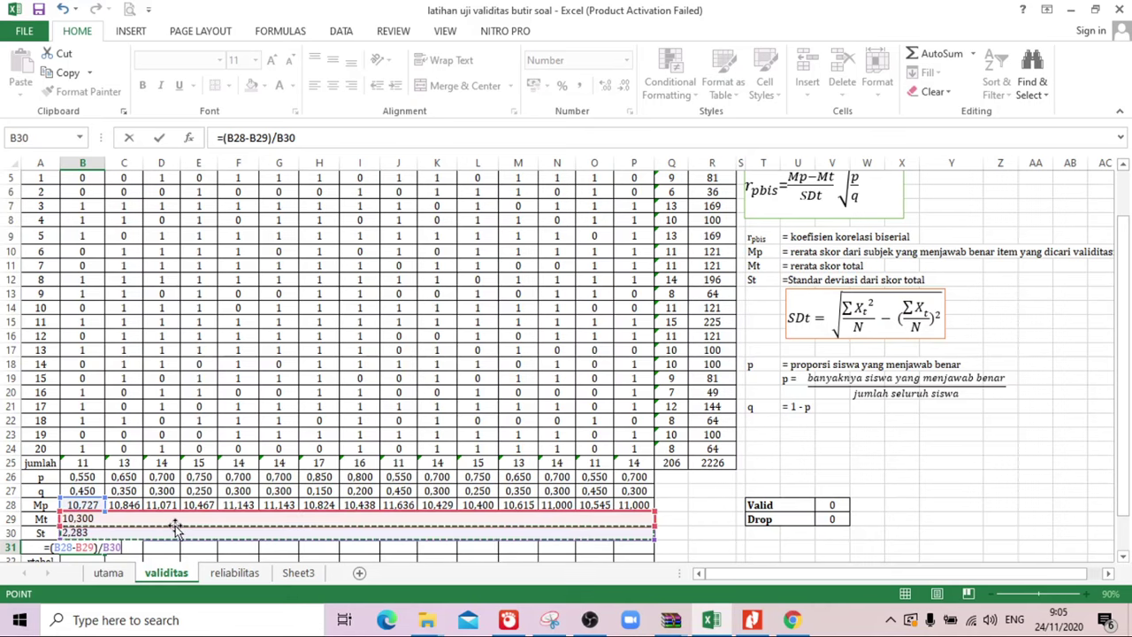
type("*")
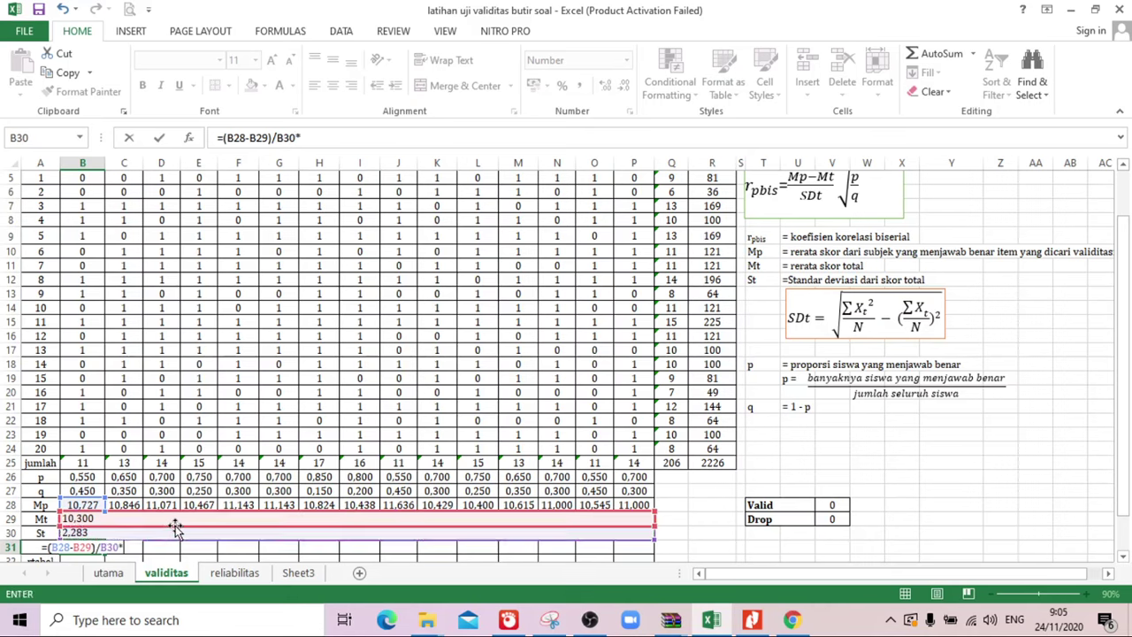
type("sqrt")
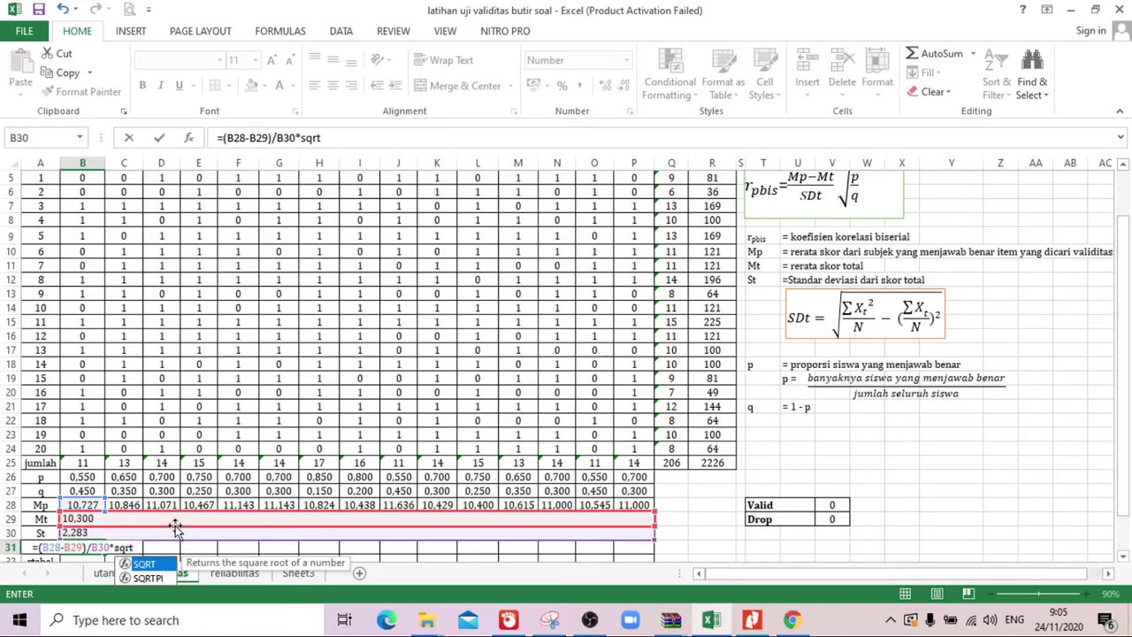
type("(")
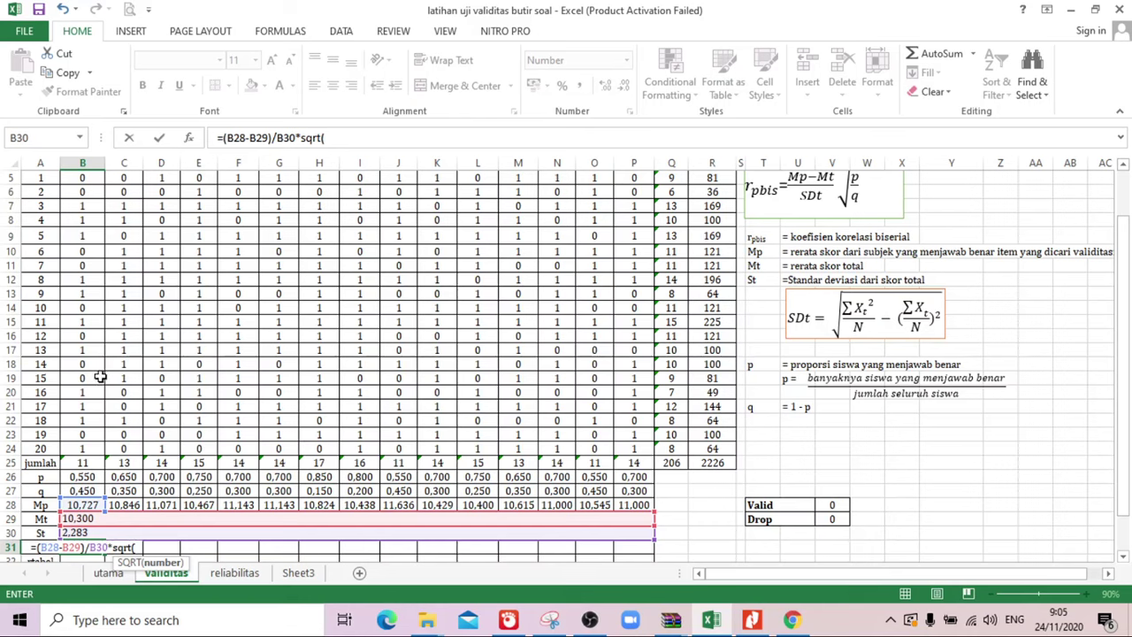
left_click(79, 477)
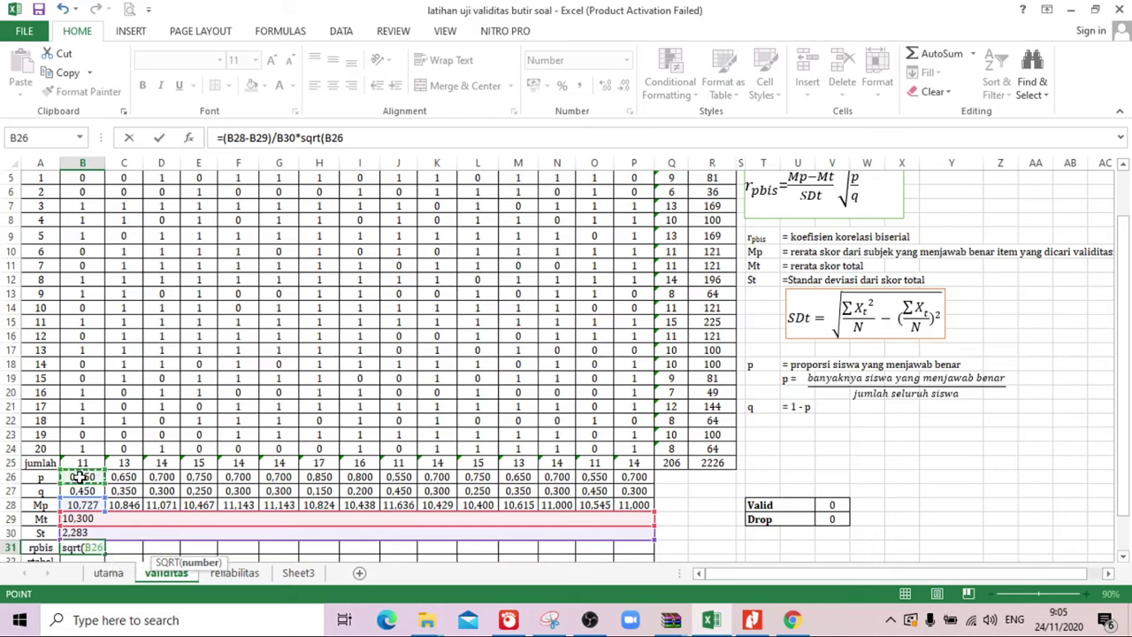
type("/")
left_click(80, 490)
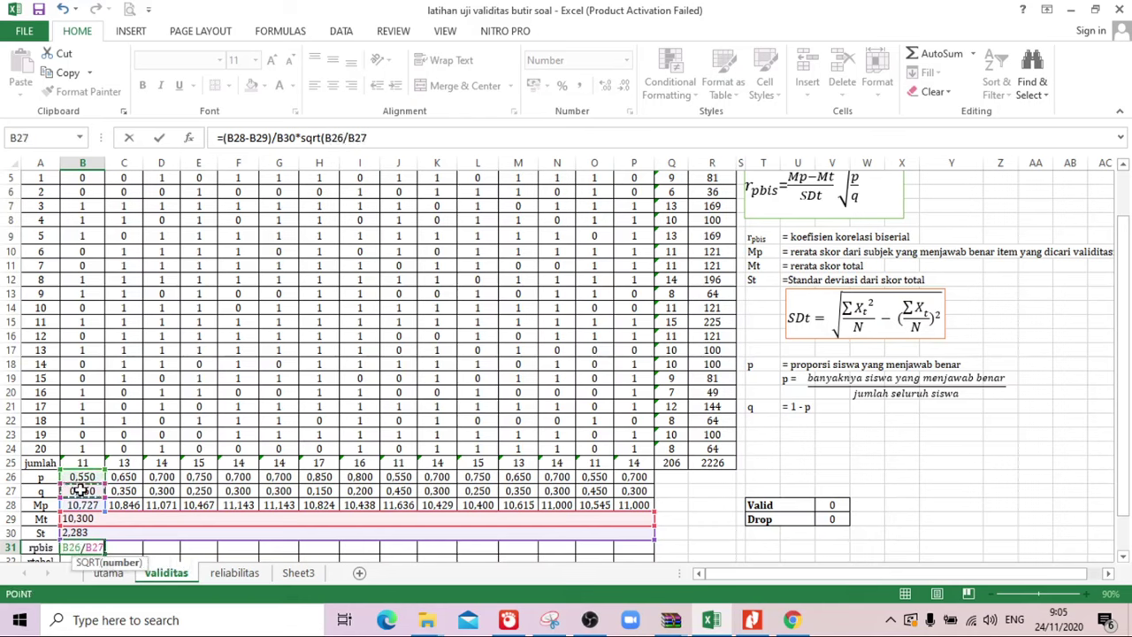
type(")")
key("Return")
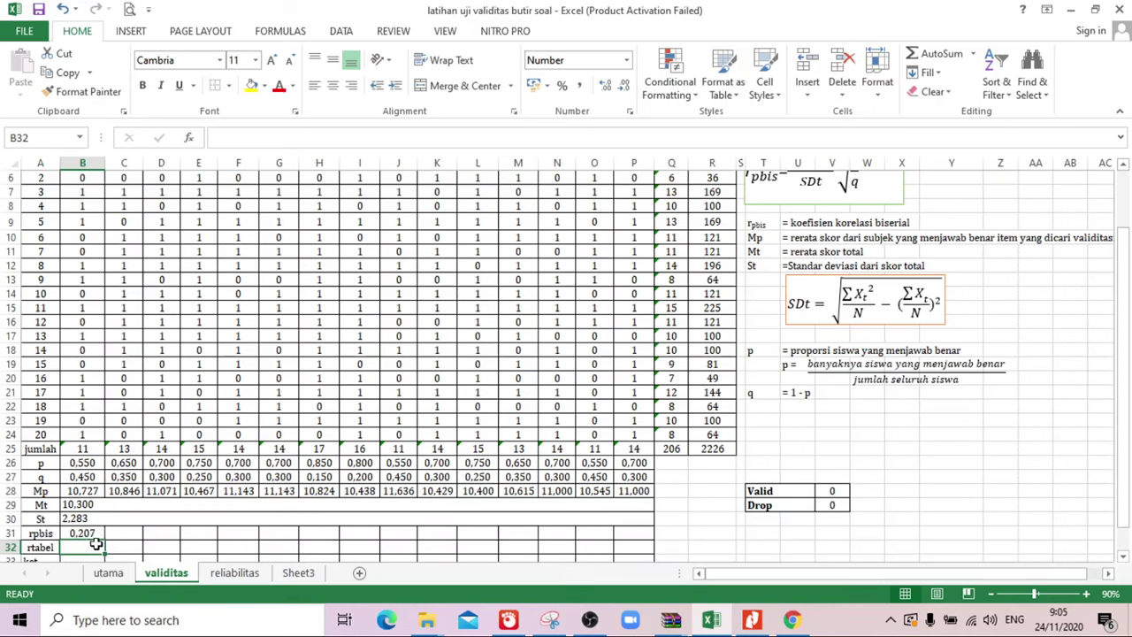
- Make the Mt and St references in B31's rpbis formula absolute as $B$29 and $B$30, and fill it across to P31
left_click(97, 532)
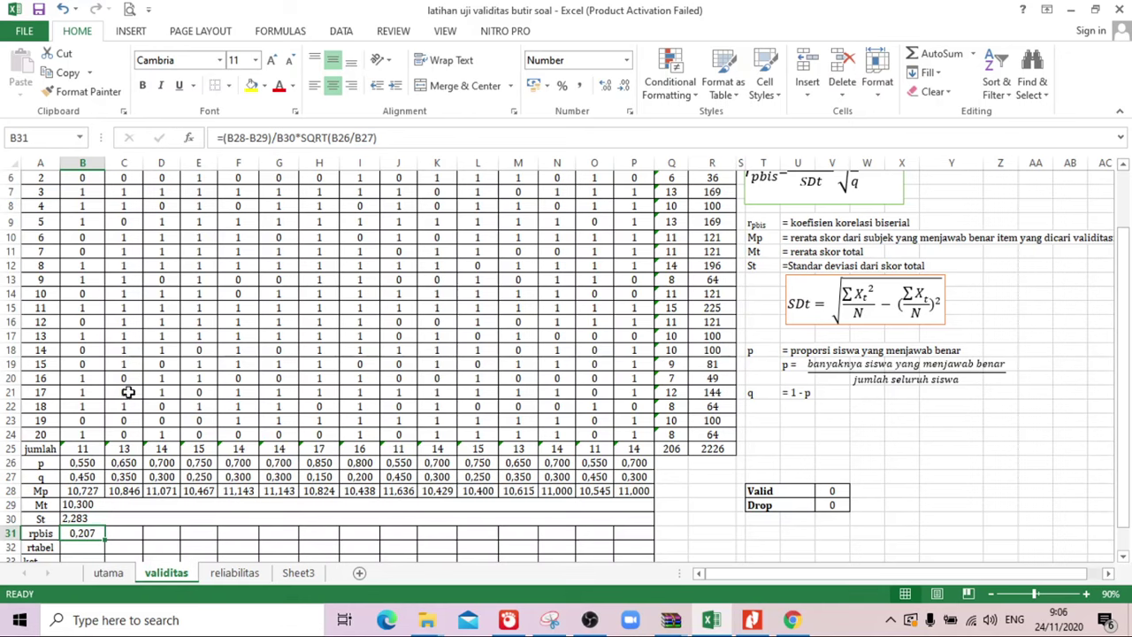
left_click(263, 140)
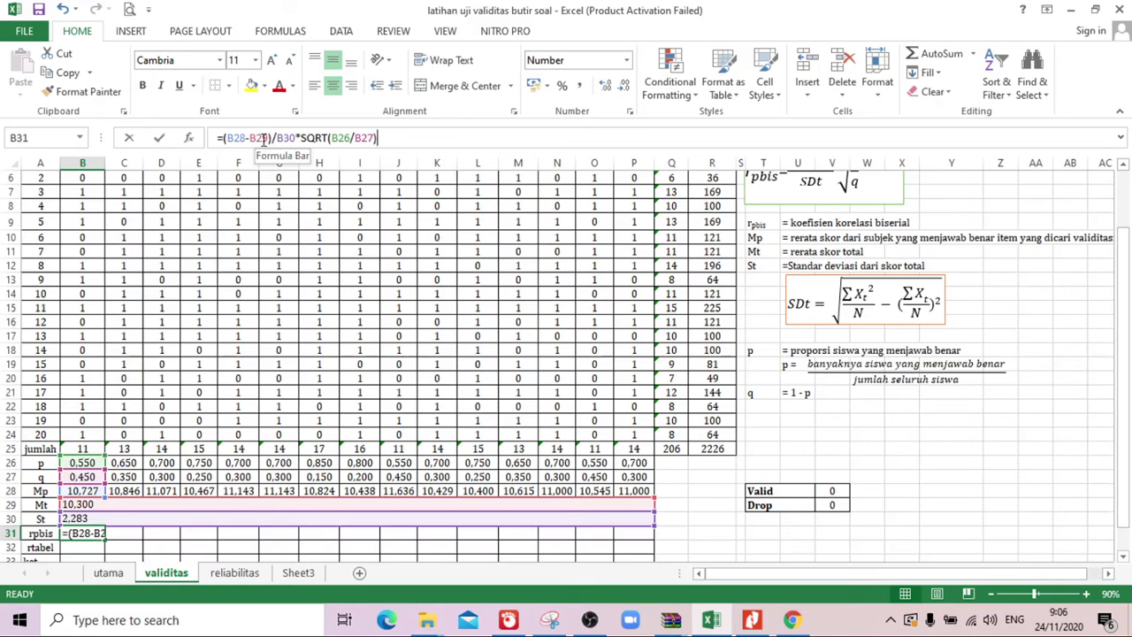
key("F4")
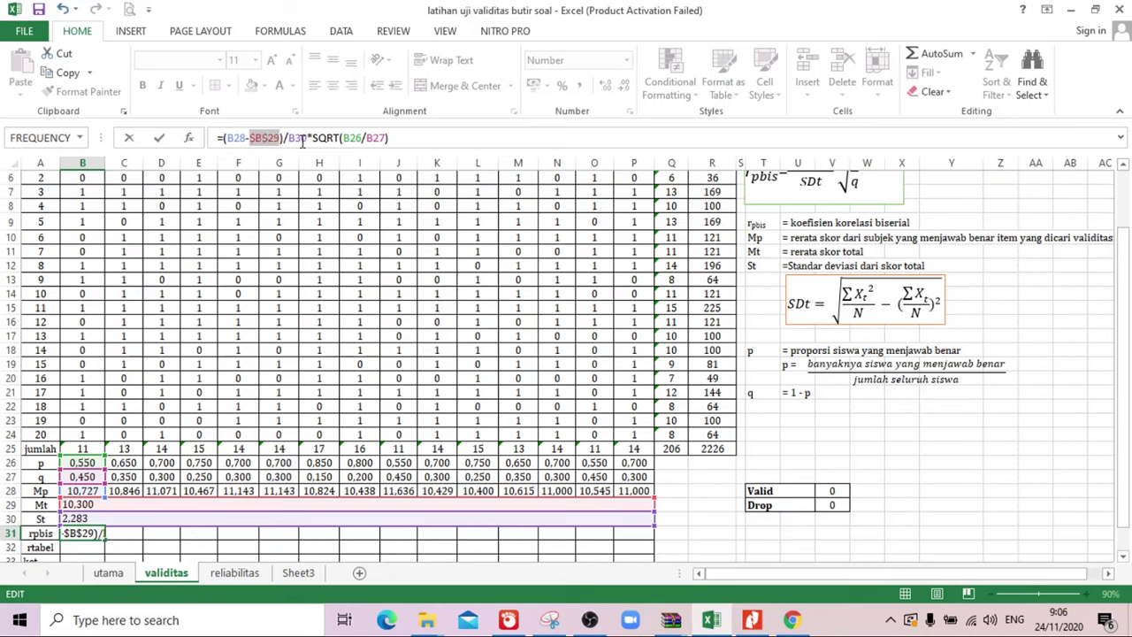
left_click(300, 139)
key("F4")
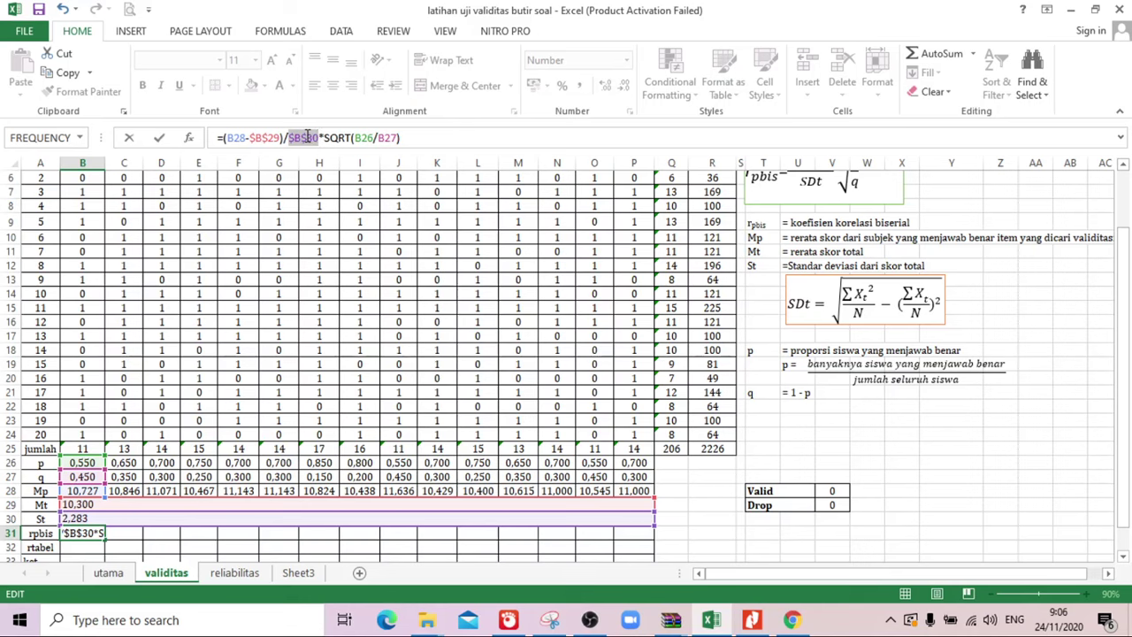
key("Return")
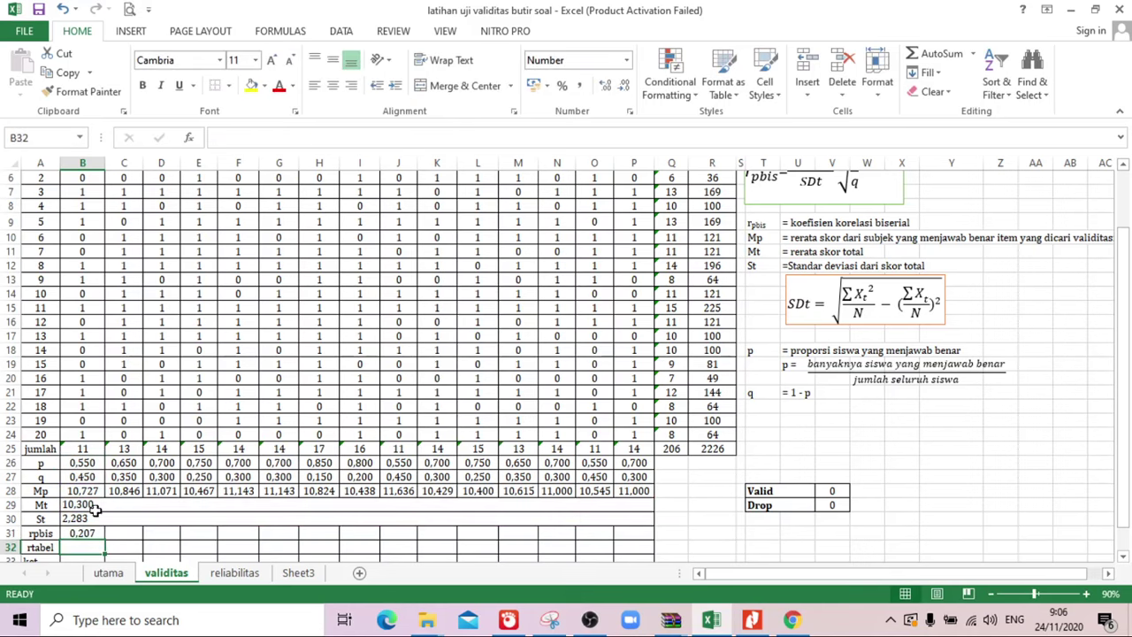
left_click(90, 533)
left_click_drag(105, 540, 637, 531)
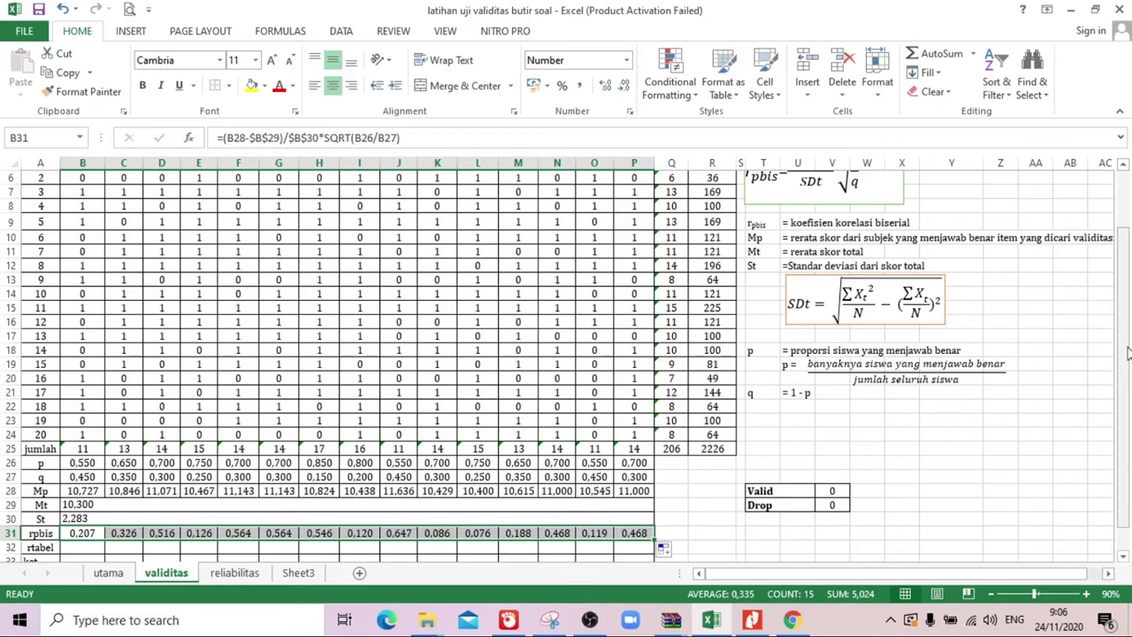
- Calculate item 1's correlation with the total scores in B34 with =CORREL(B5:B24;Q5:Q24)
left_click_drag(1128, 354, 1128, 382)
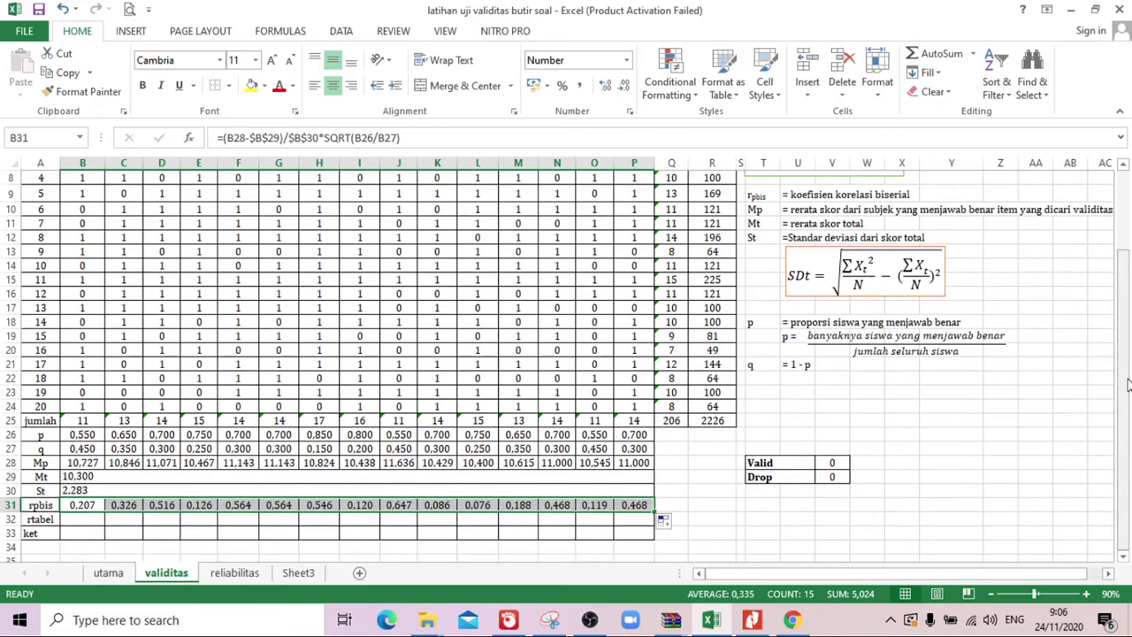
left_click(87, 550)
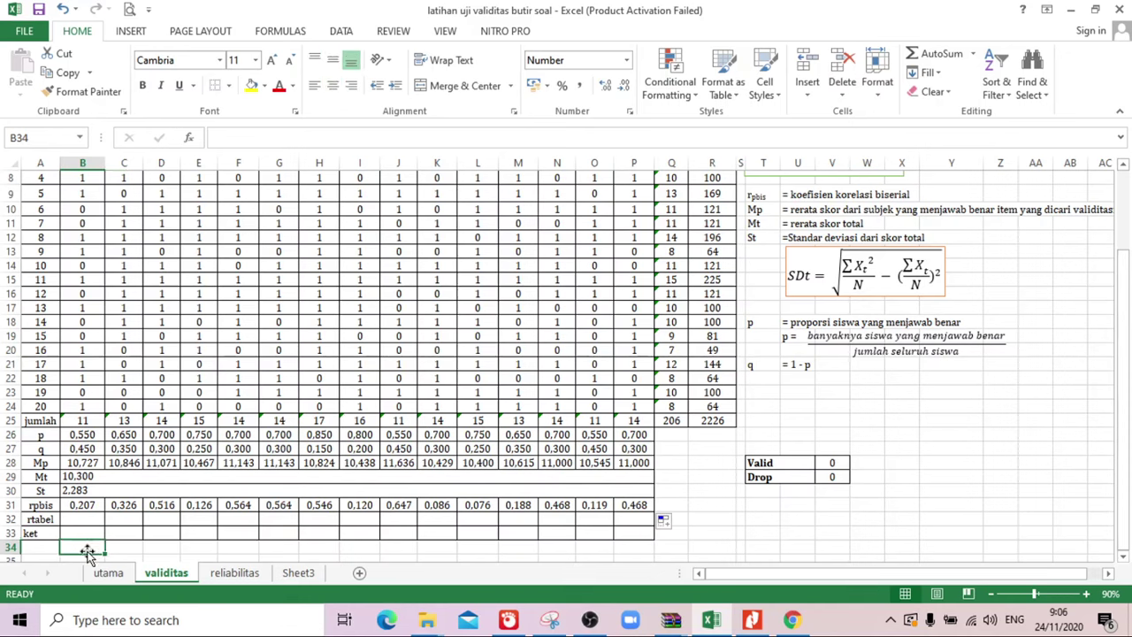
type("=")
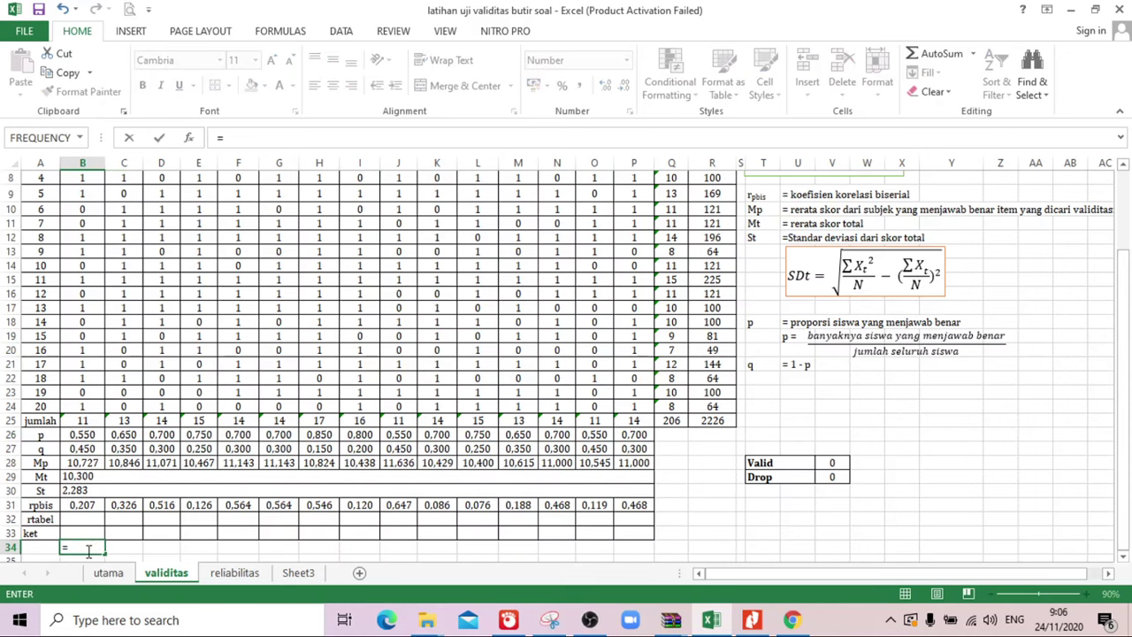
type("corr")
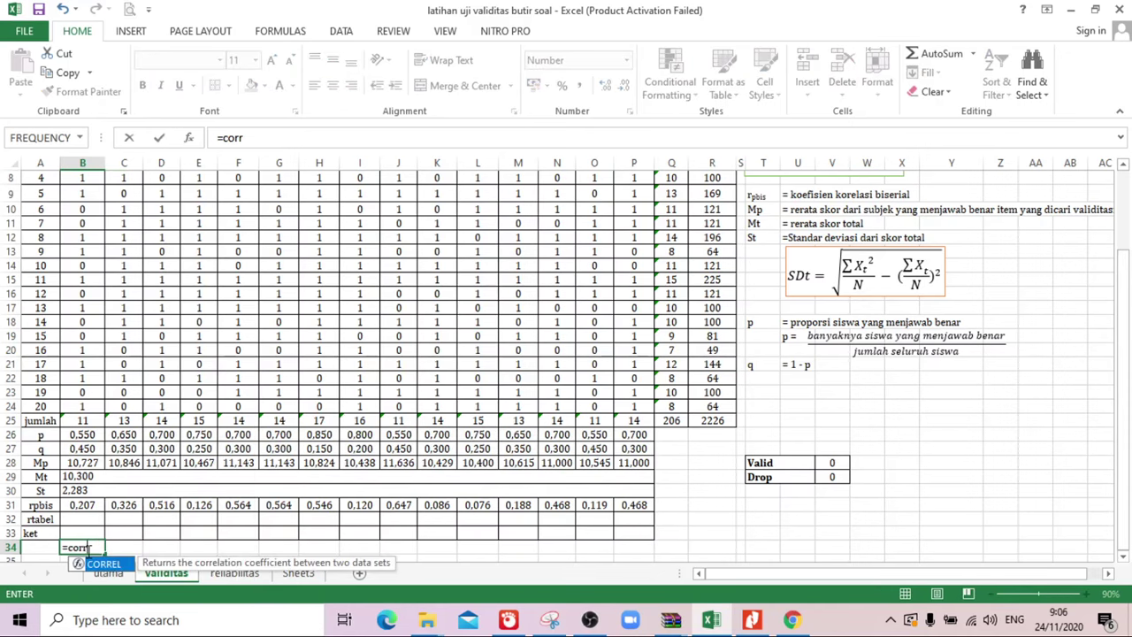
type("el(")
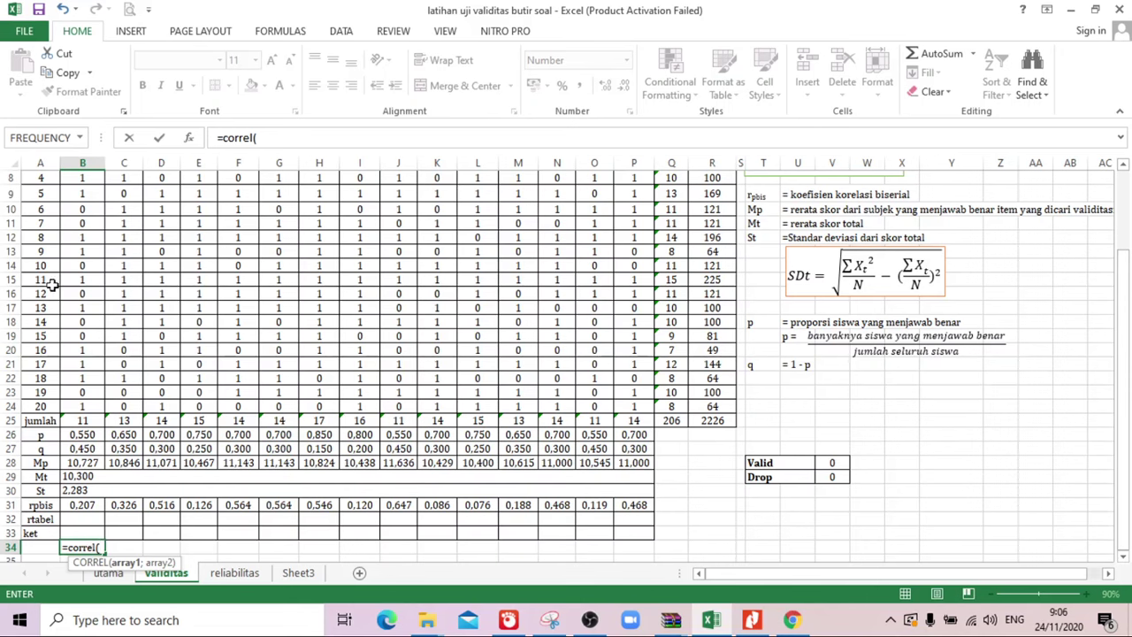
scroll(1097, 317, "up", 2)
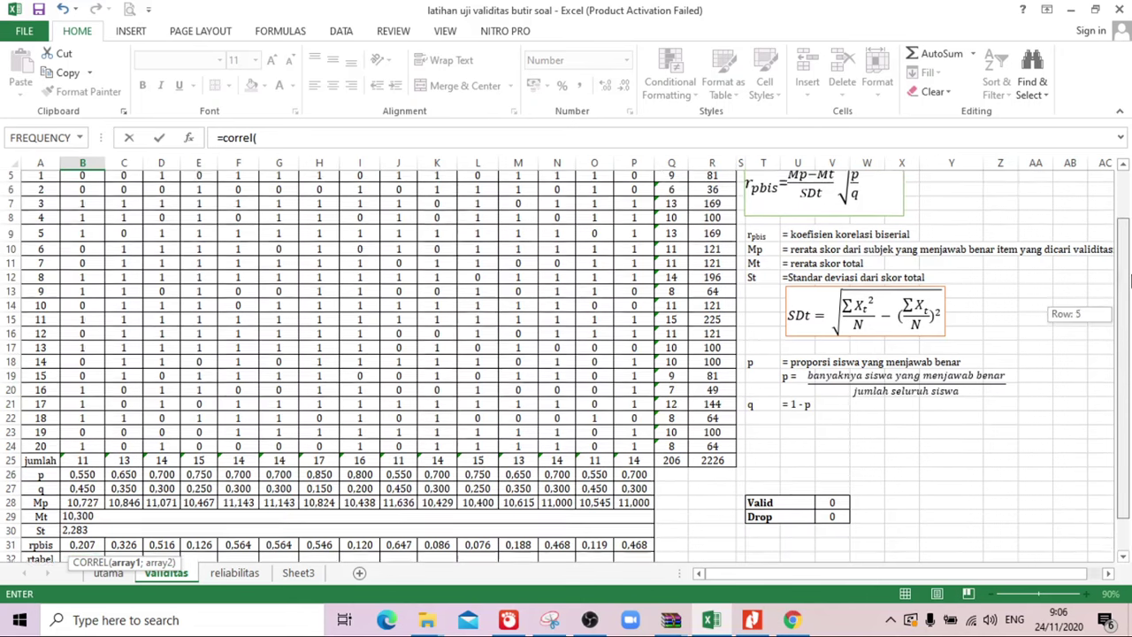
left_click_drag(81, 205, 92, 476)
type(";")
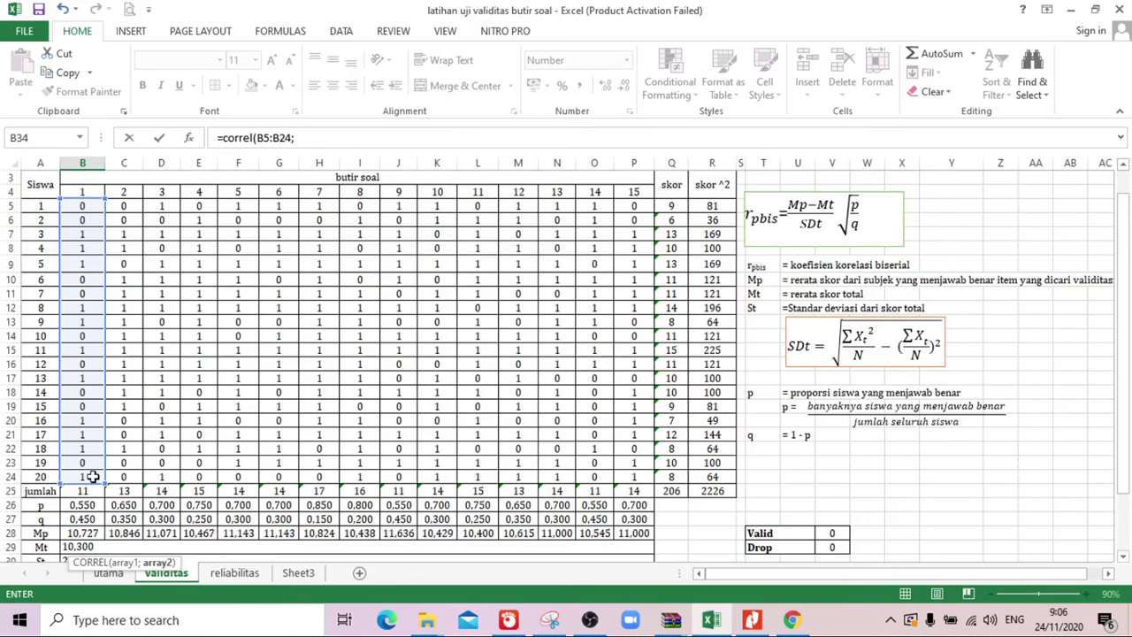
left_click_drag(674, 205, 671, 482)
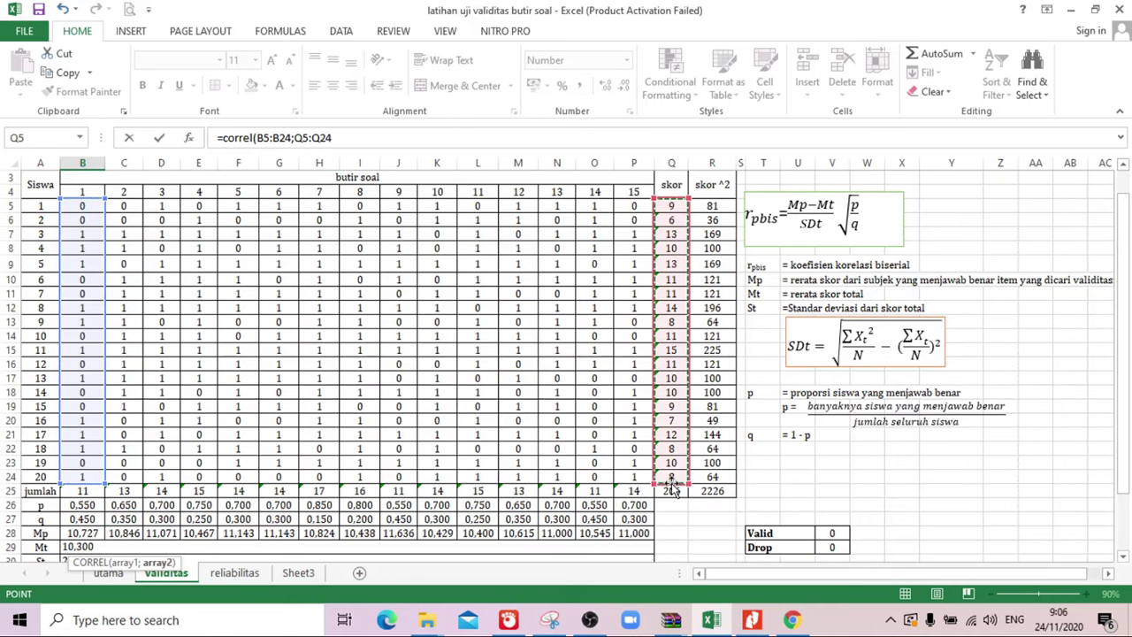
key("Return")
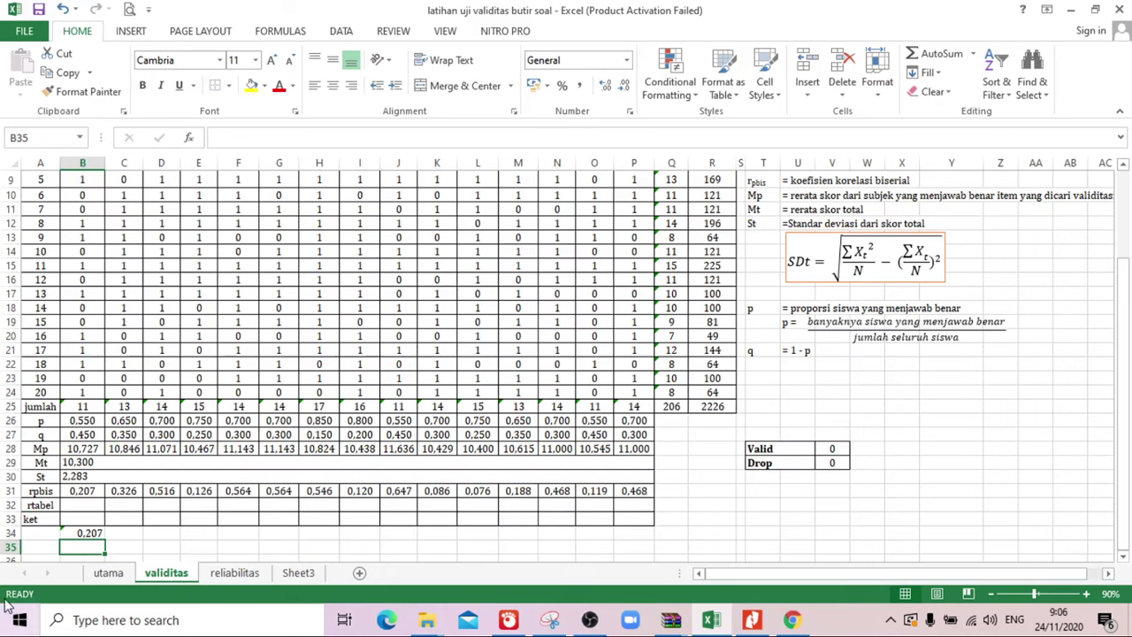
- Try to fill B34's CORREL formula across to P34, and undo the fill
left_click(90, 533)
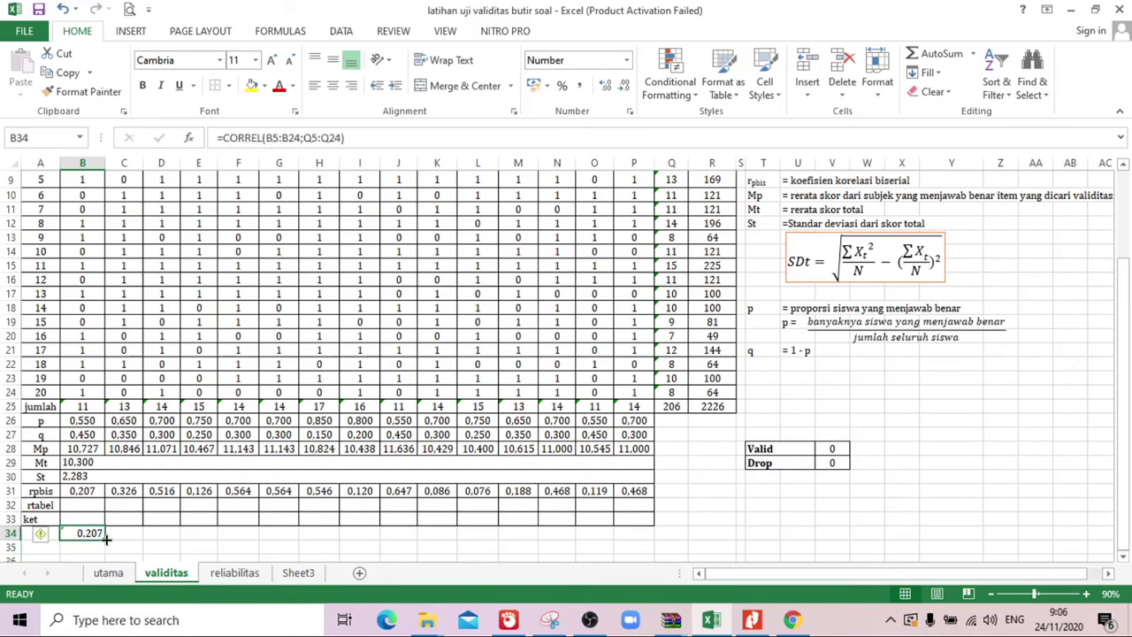
left_click_drag(106, 538, 638, 536)
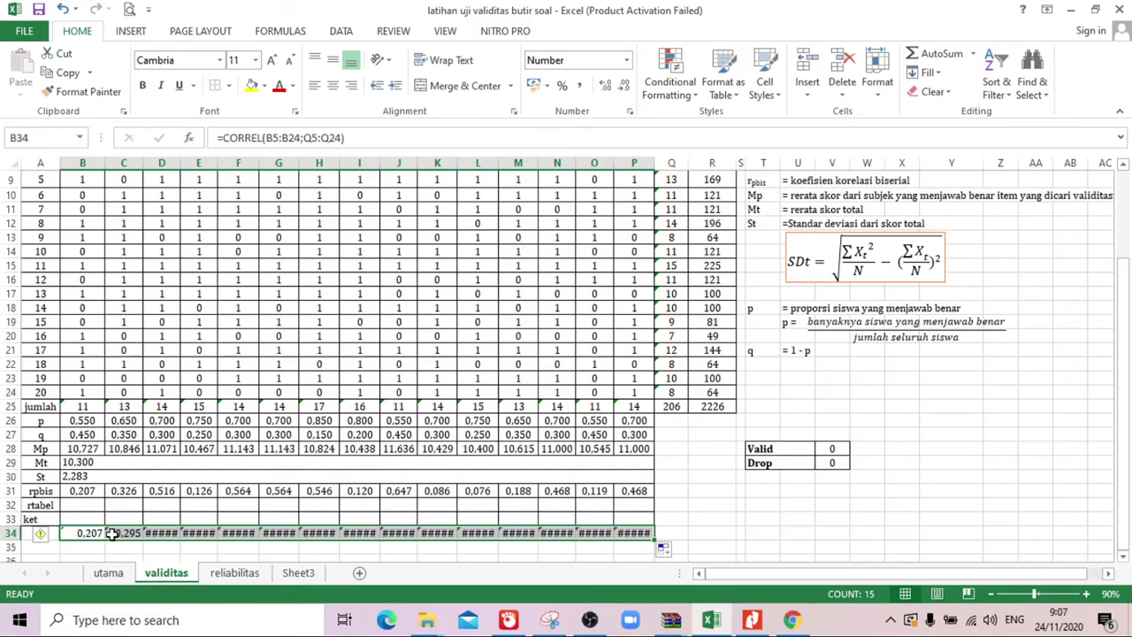
key("ctrl+z")
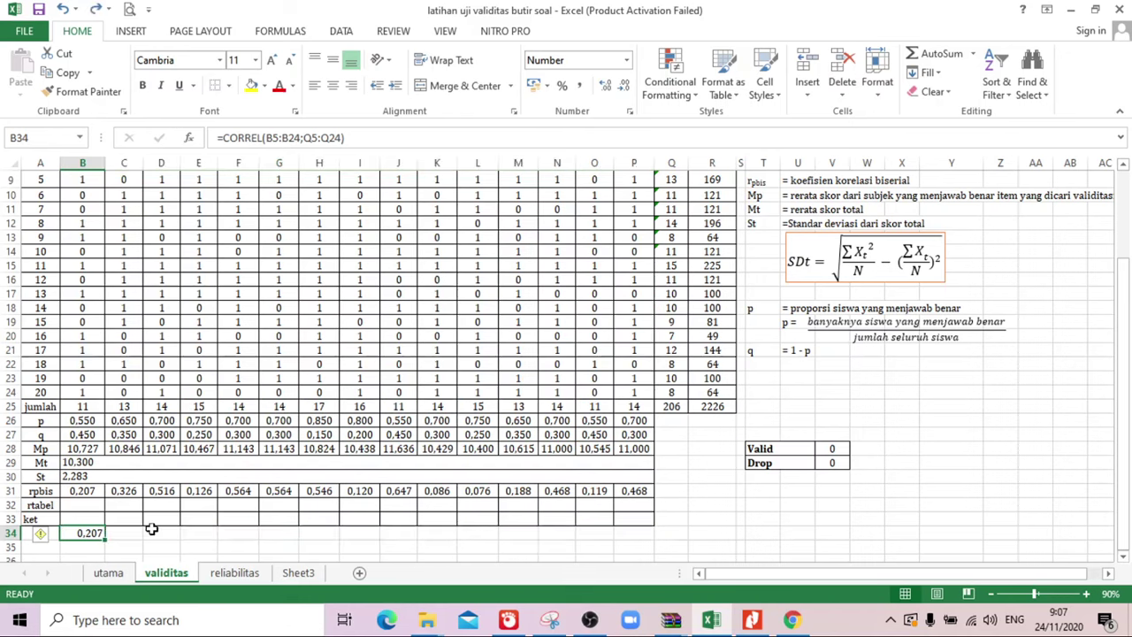
- Make the score range in B34's CORREL formula absolute as $Q$5:$Q$24, and fill it across to P34
left_click(311, 137)
key("F4")
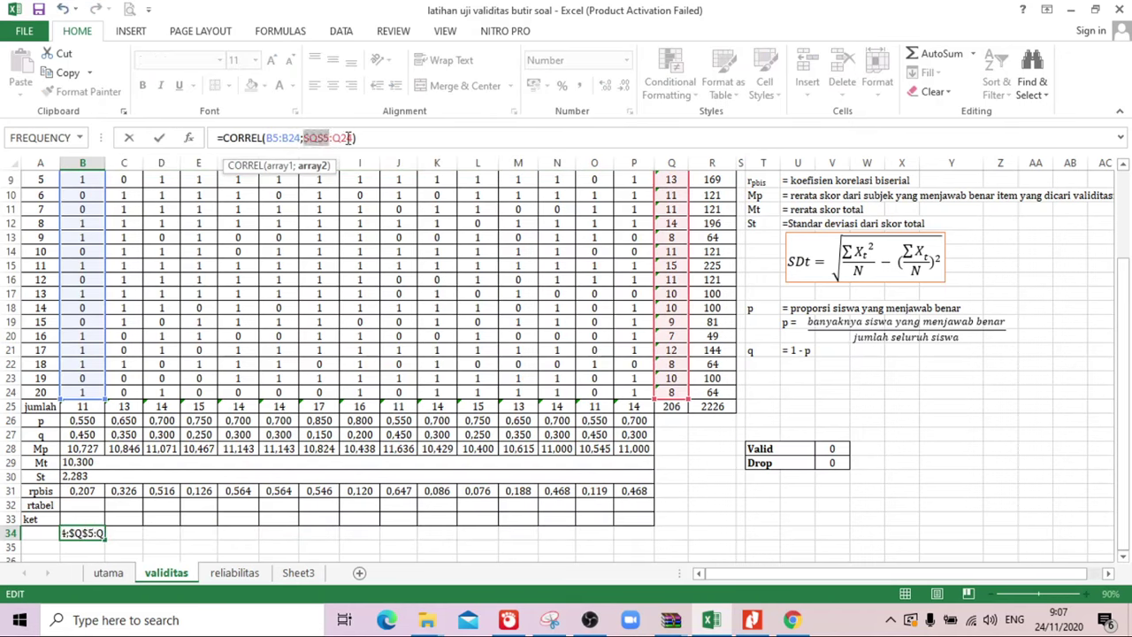
double_click(347, 137)
key("Return")
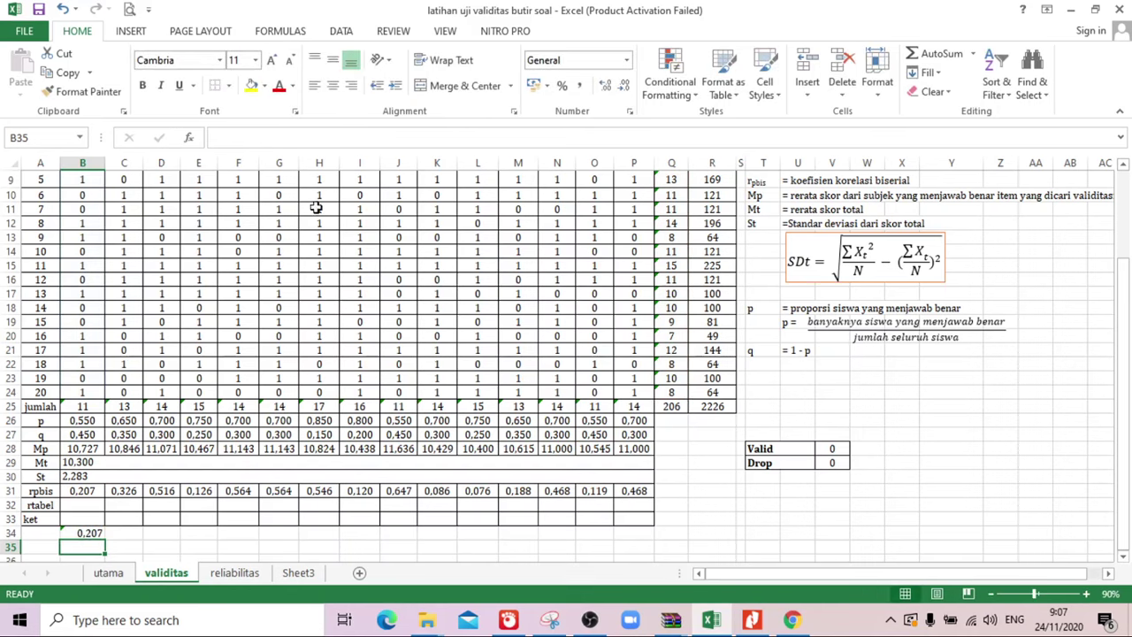
left_click(93, 534)
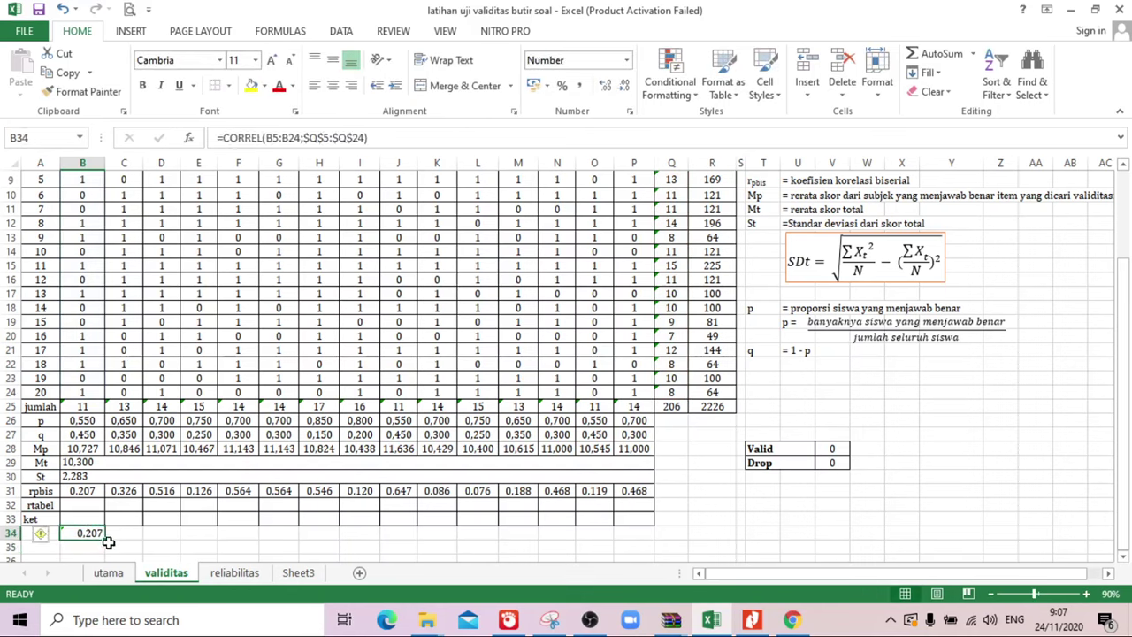
left_click_drag(105, 540, 640, 534)
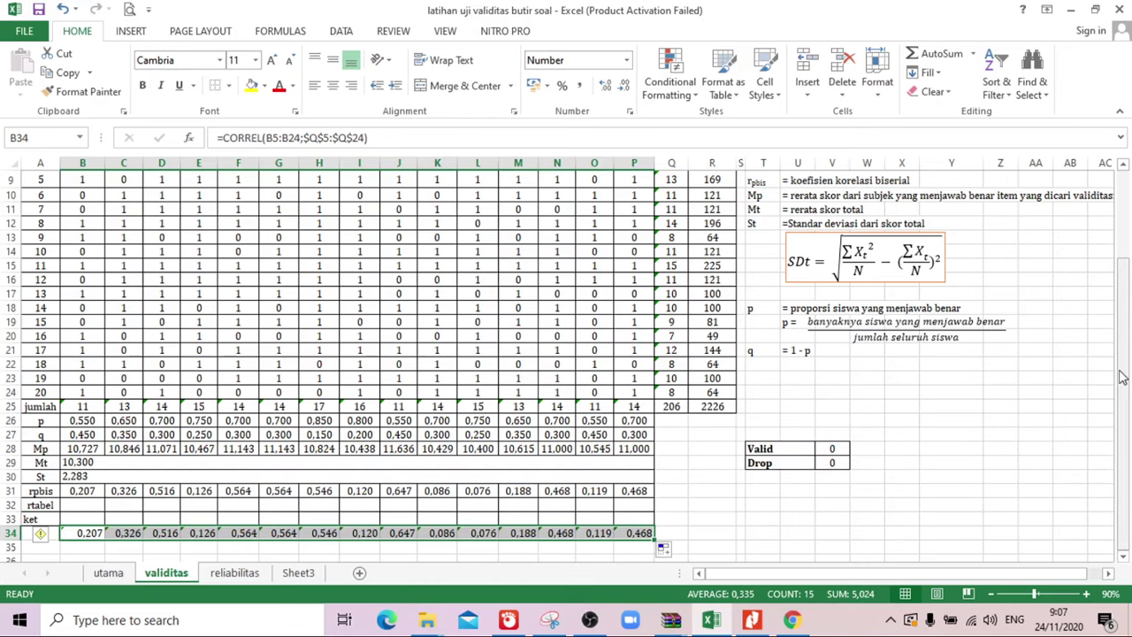
- Enter the rtabel value 0,444 in B32 and fill it across to P32
mouse_move(1127, 377)
left_mouse_down()
mouse_move(1130, 270)
mouse_move(1131, 374)
left_mouse_up()
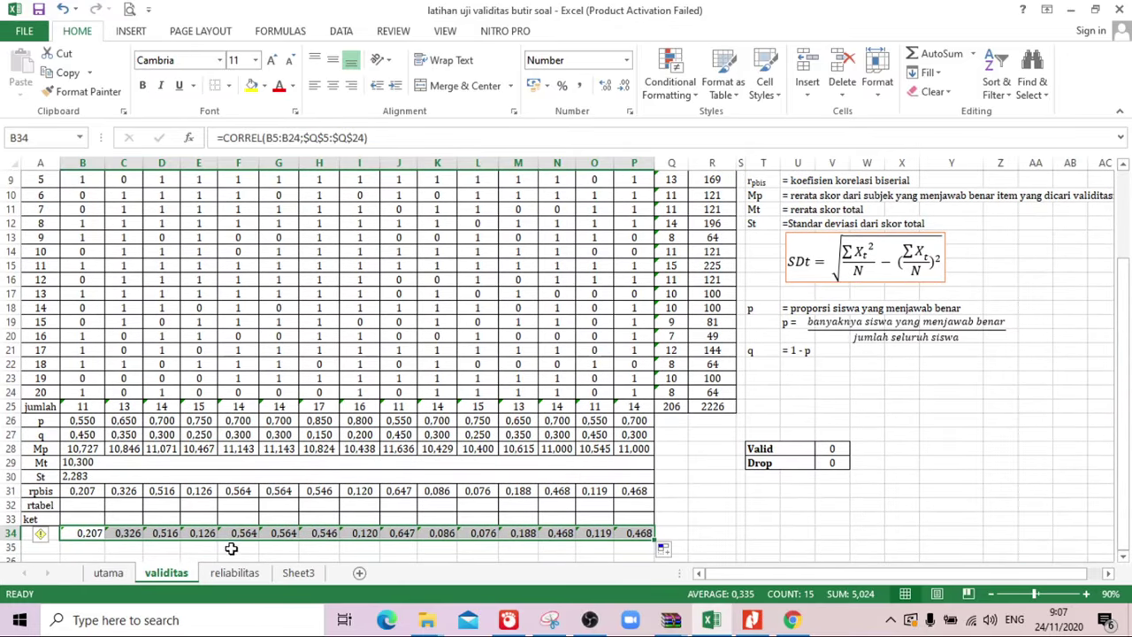
left_click(76, 506)
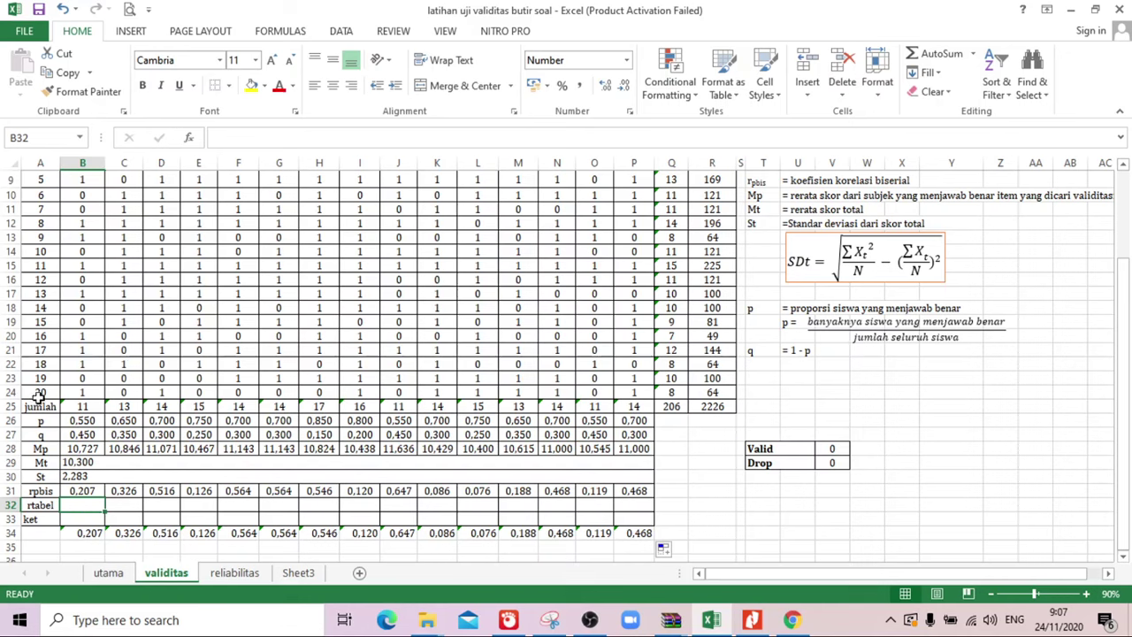
type("0")
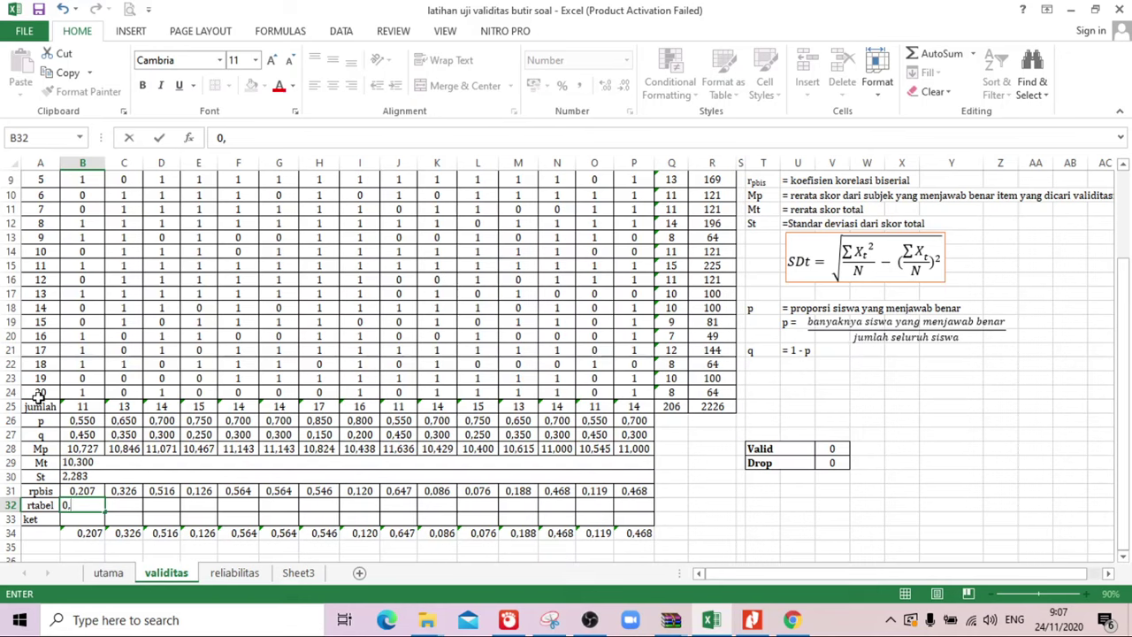
type(",444")
key("Return")
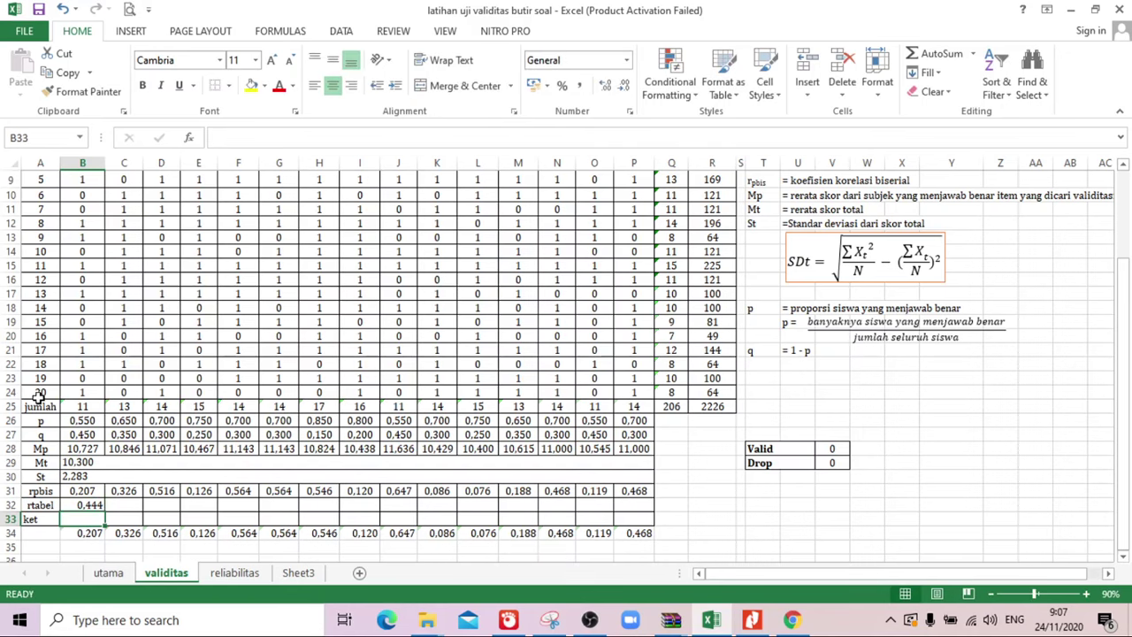
left_click(91, 506)
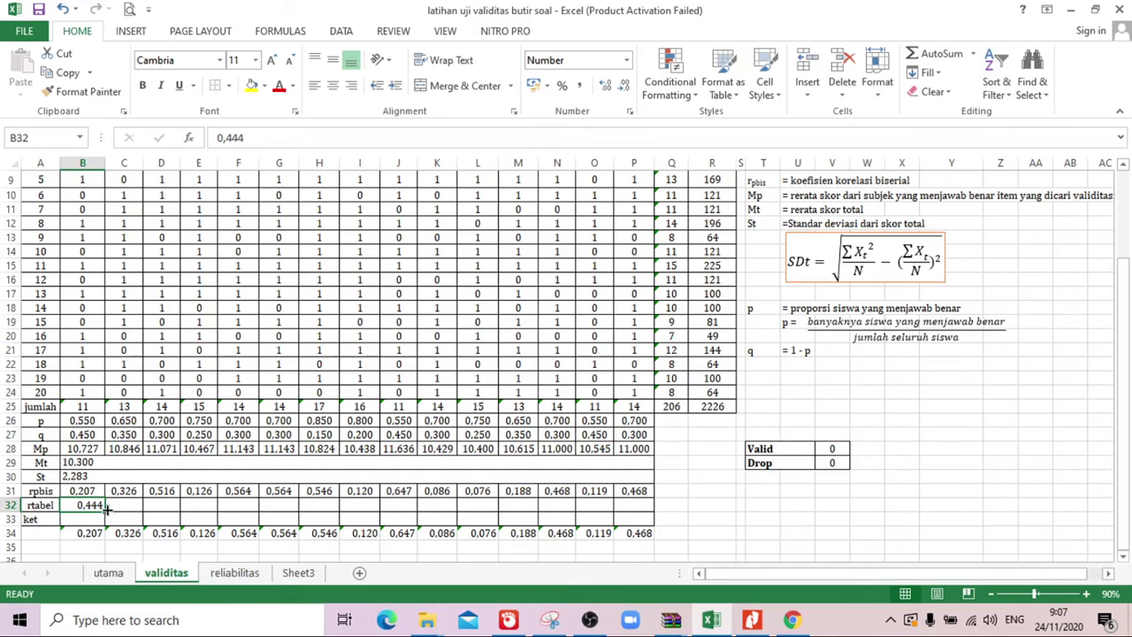
left_click_drag(105, 506, 638, 503)
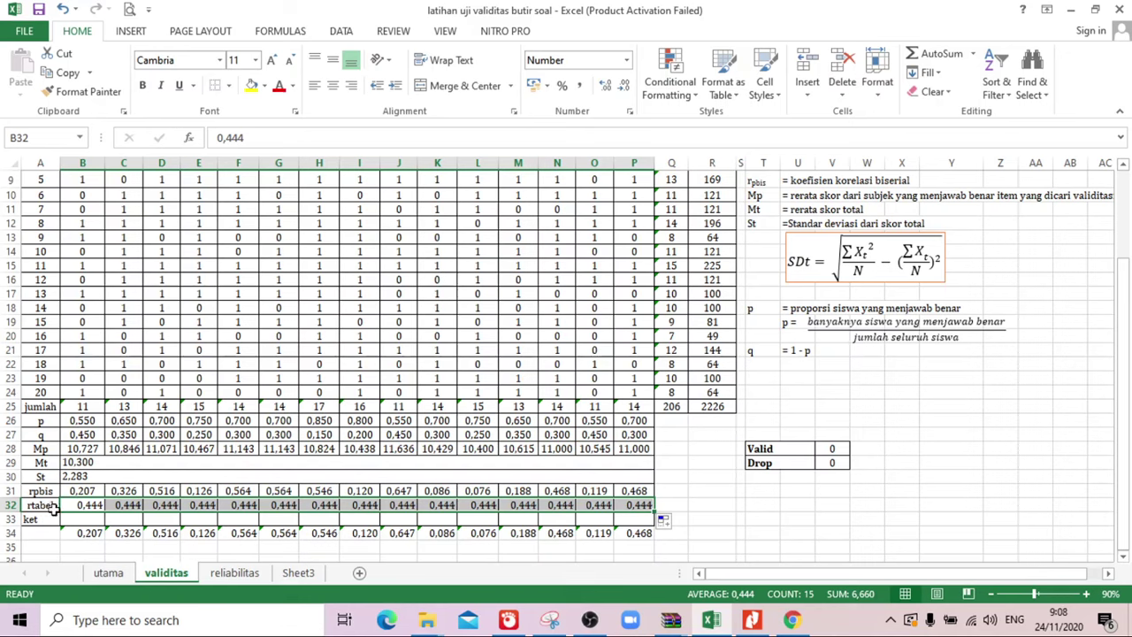
- Classify item 1 in the ket row with =IF(B31>B32;"Valid";"Drop") in B33, and fill it across to P33
left_click(77, 518)
type("=if(")
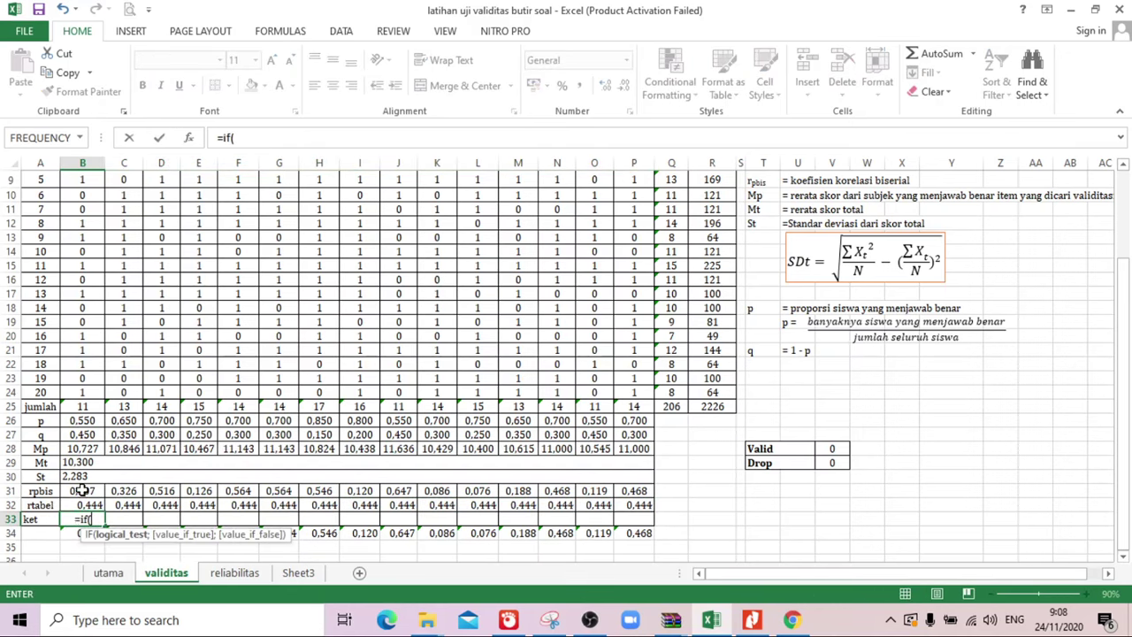
left_click(84, 490)
type(">")
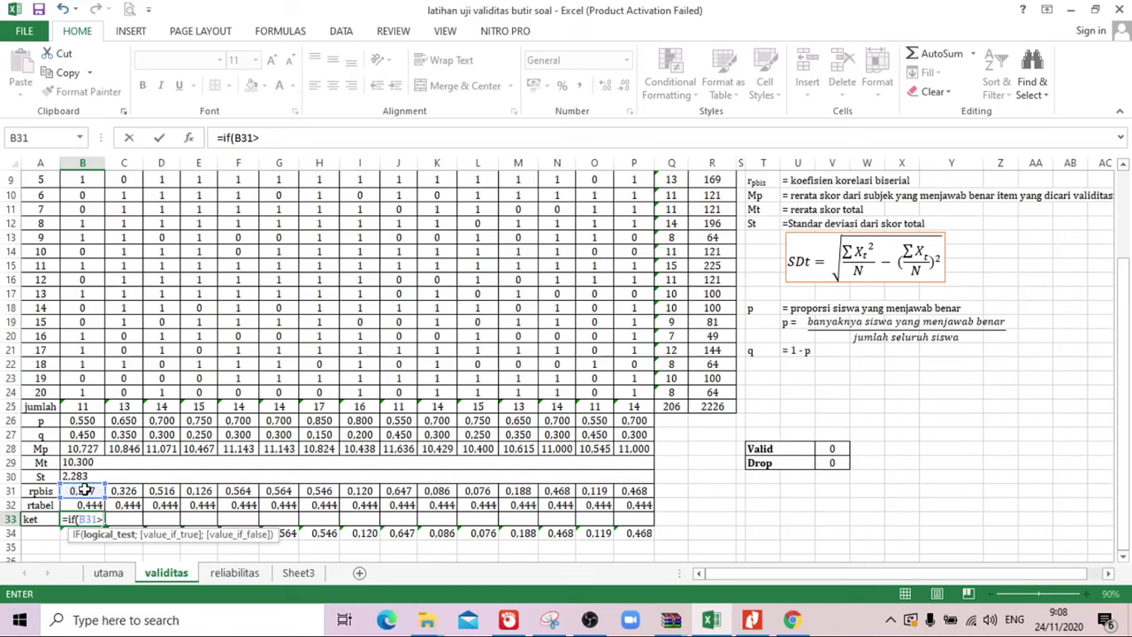
left_click(88, 504)
type(";")
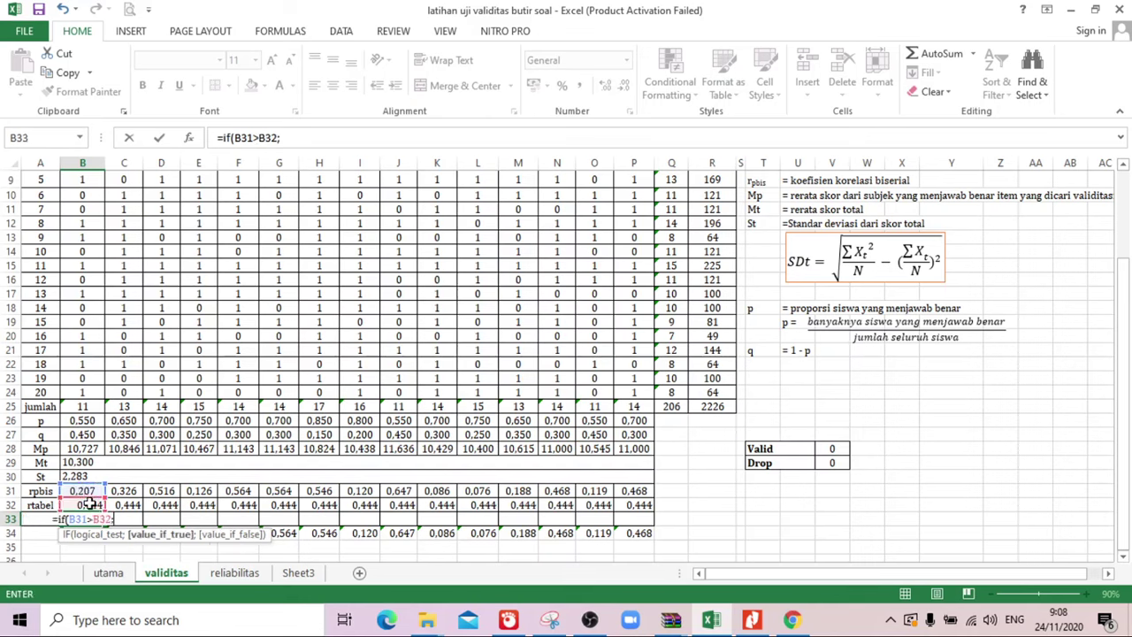
type("\"Valid")
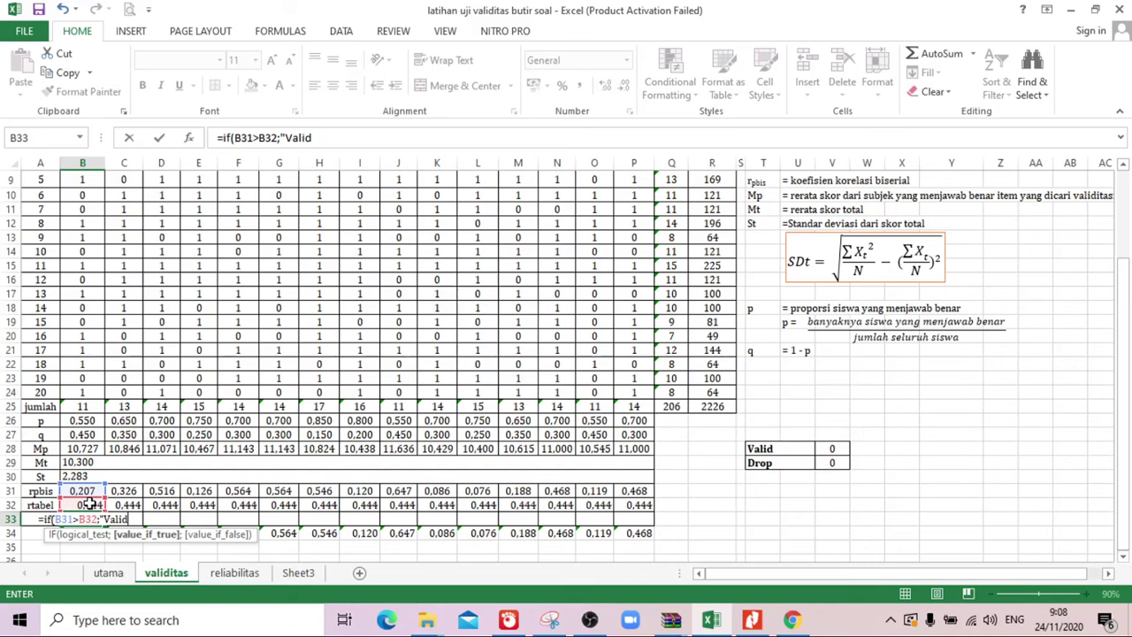
type("\";")
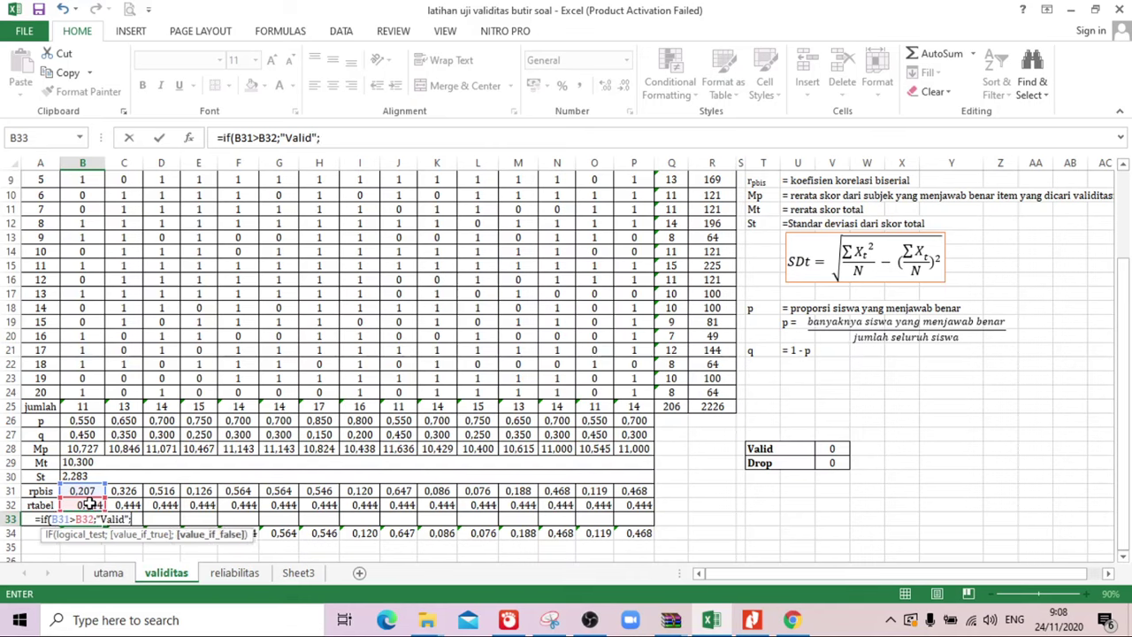
type("\"Drop")
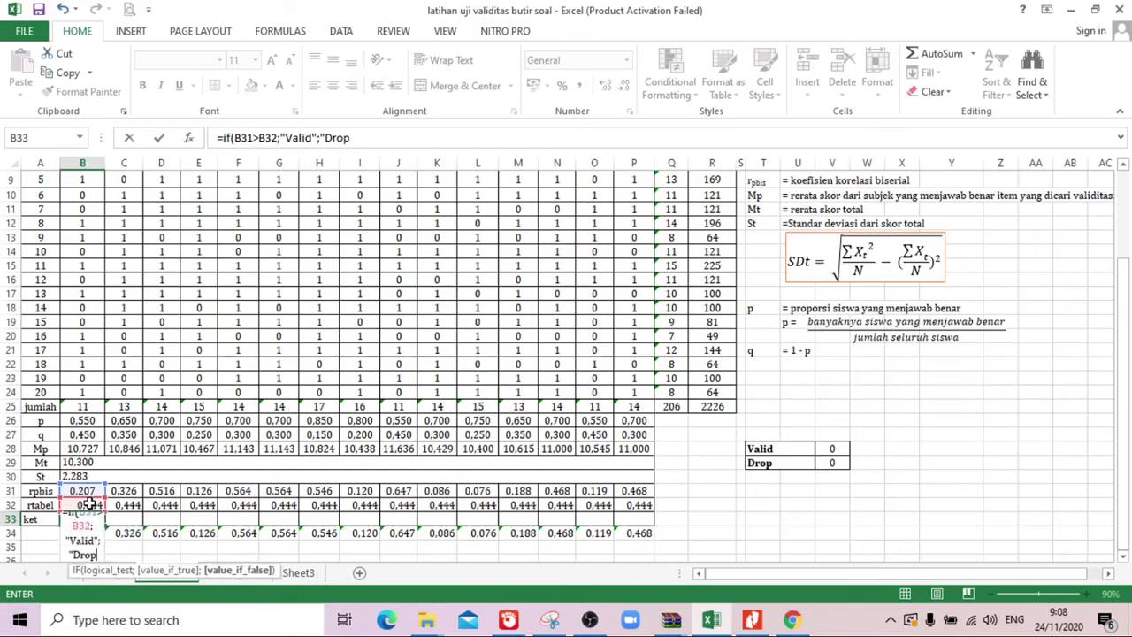
type("\")")
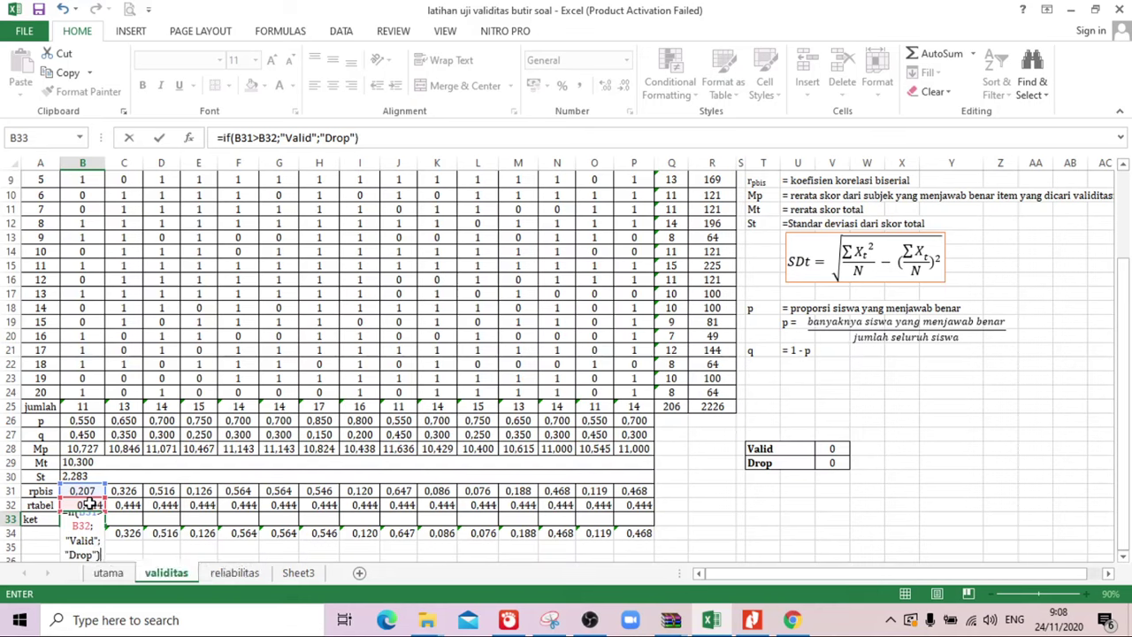
left_click(90, 503)
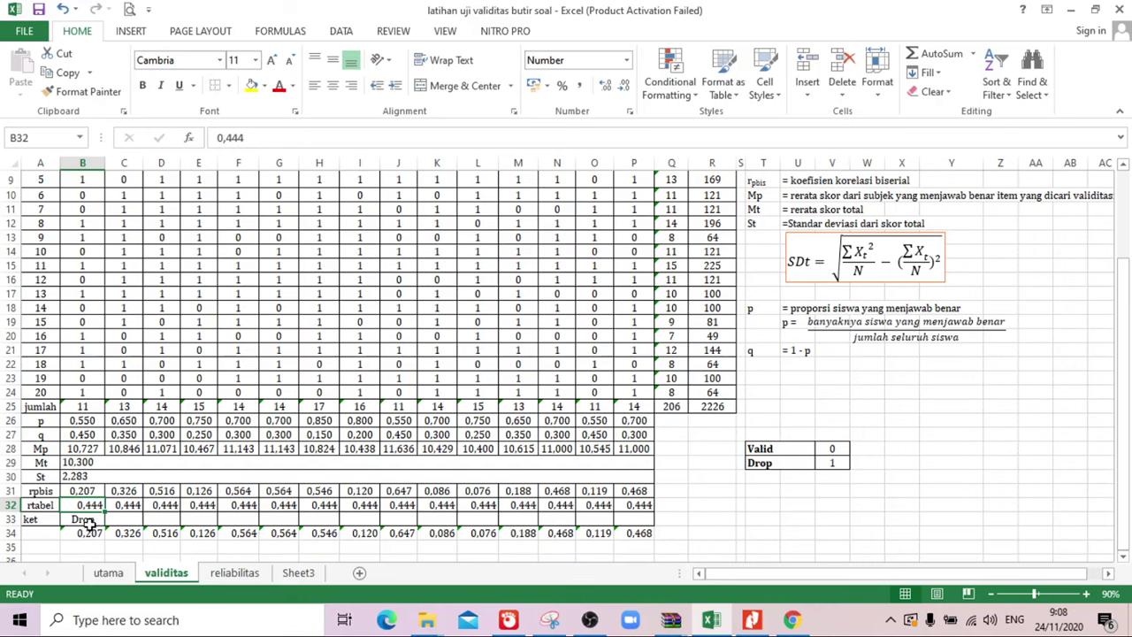
left_click(89, 520)
left_click_drag(104, 525, 647, 520)
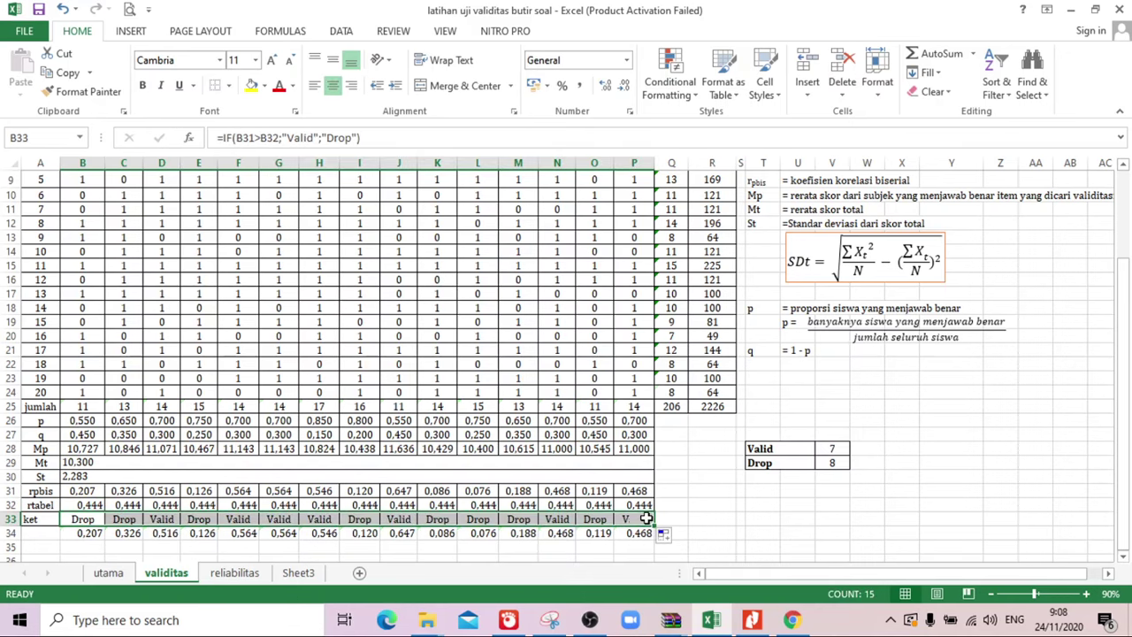
- Count the valid items in the ket row with =COUNTIF(B33:P33;"Valid") in V28
left_click(831, 451)
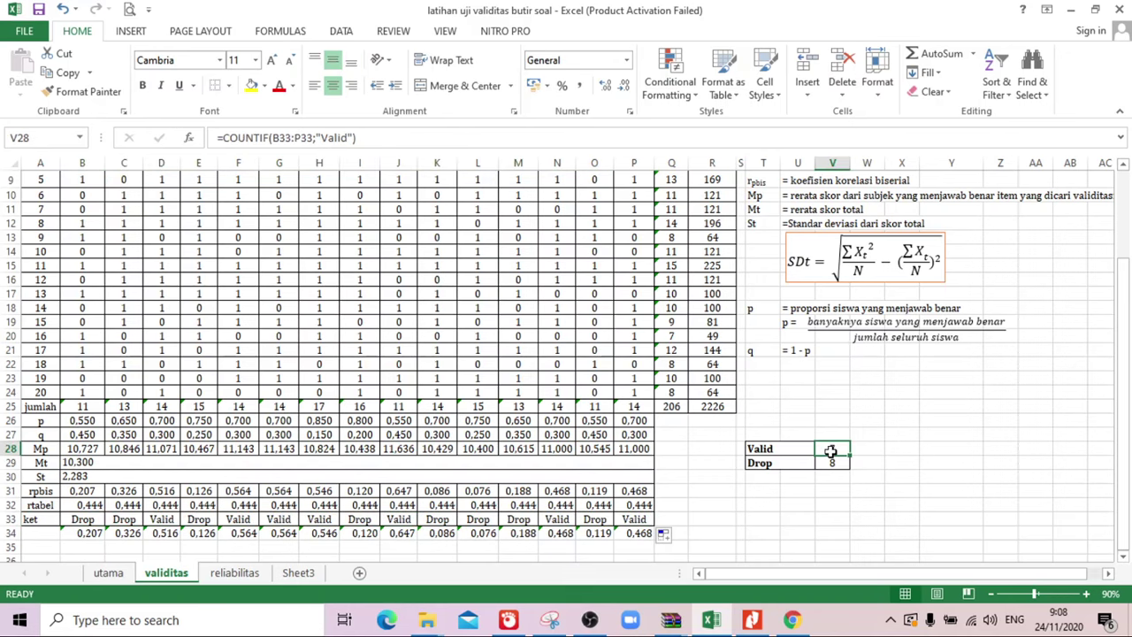
type("=co")
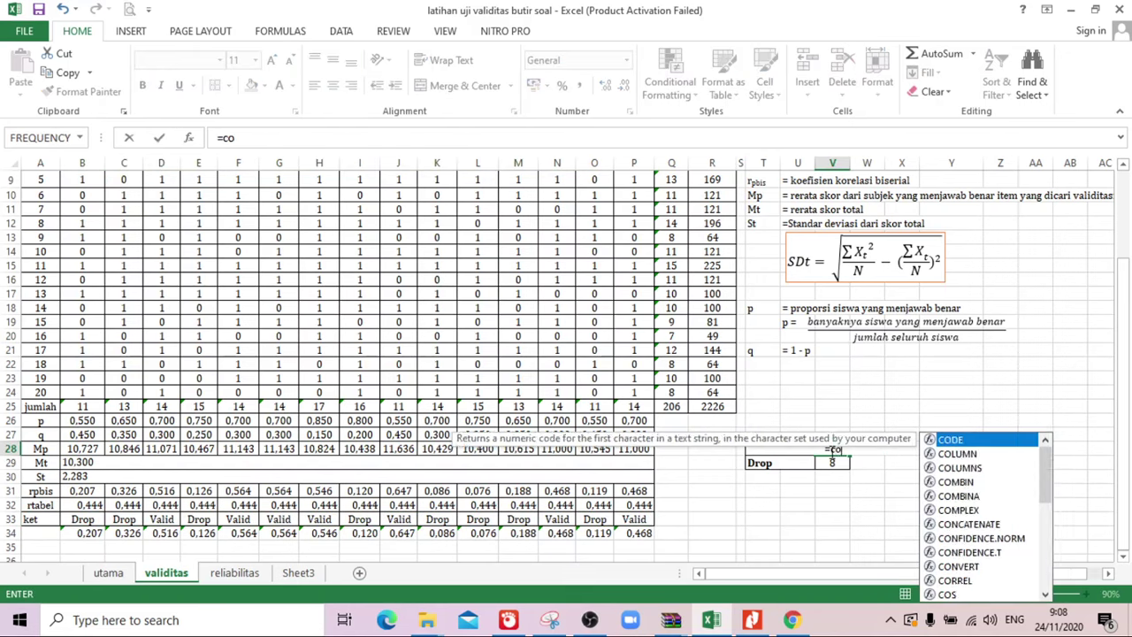
type("untif")
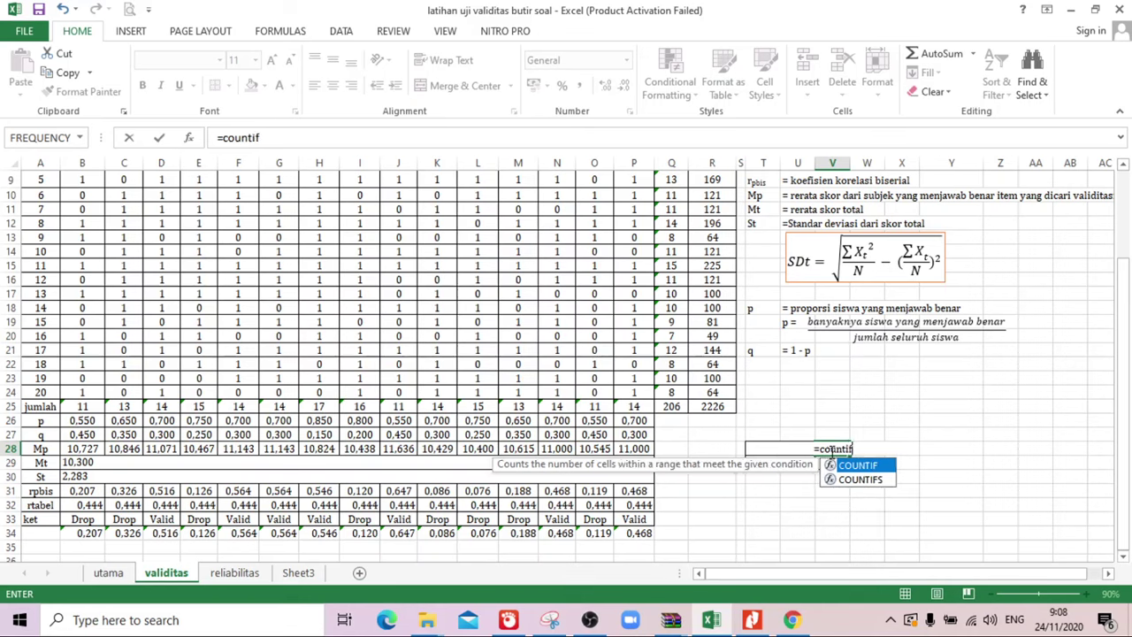
type("(")
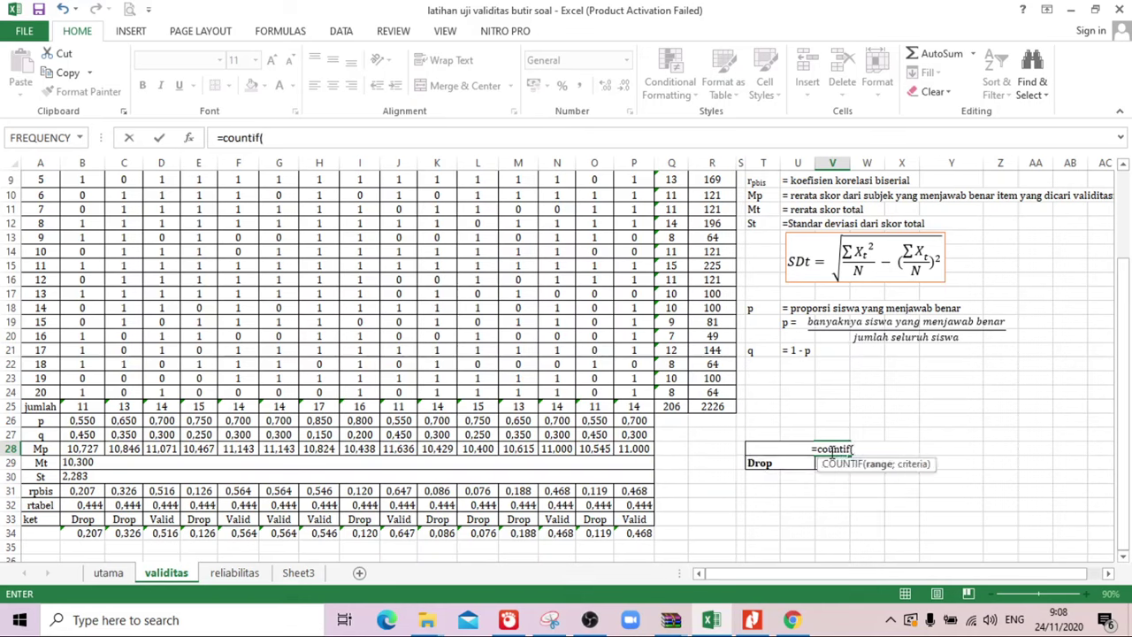
left_click(82, 519)
left_click_drag(181, 526, 636, 522)
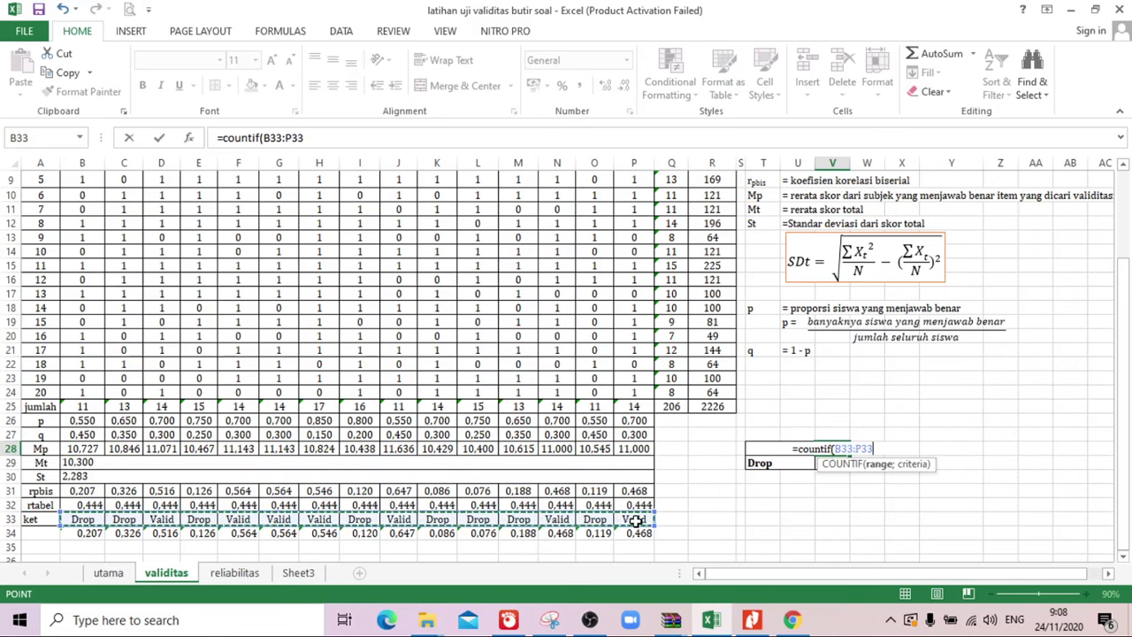
type("''")
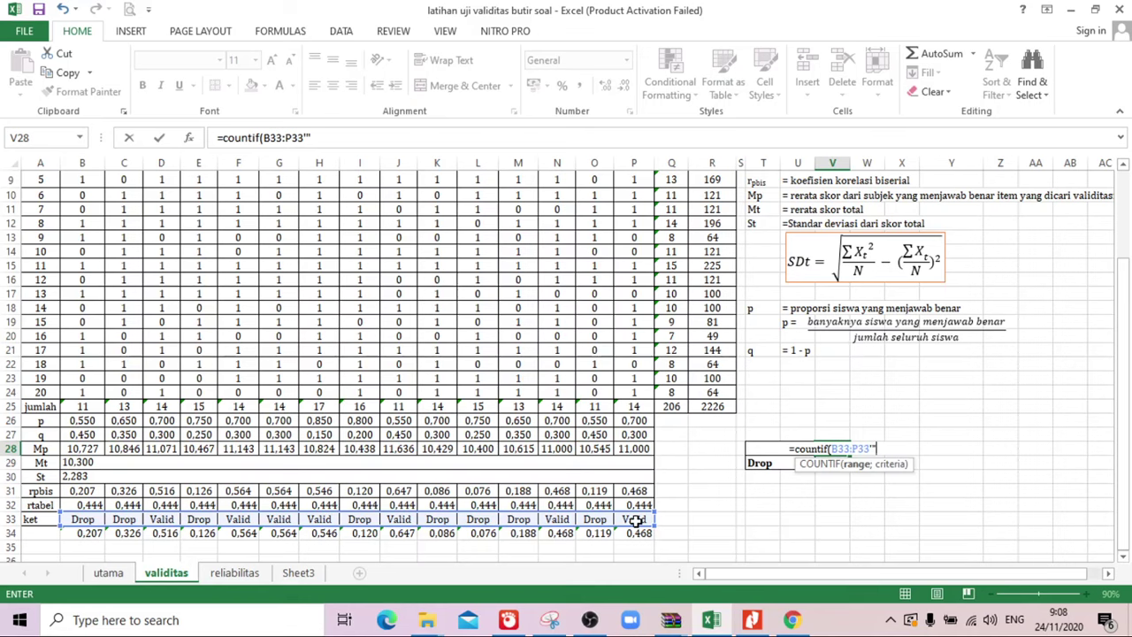
key("BackSpace")
key("BackSpace")
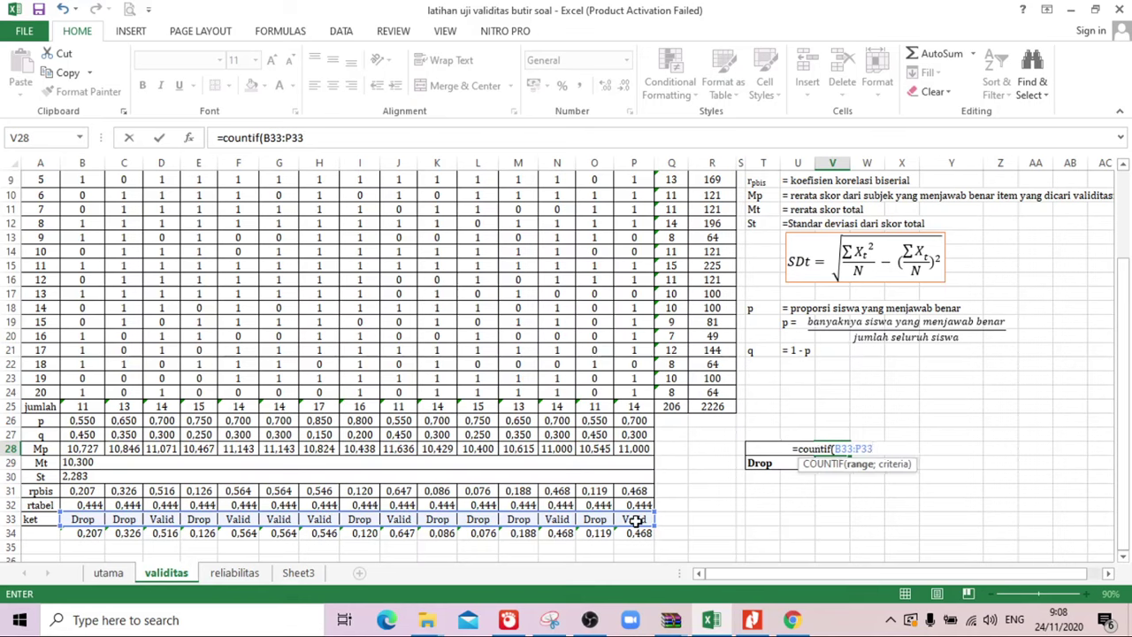
type(";\"Valid")
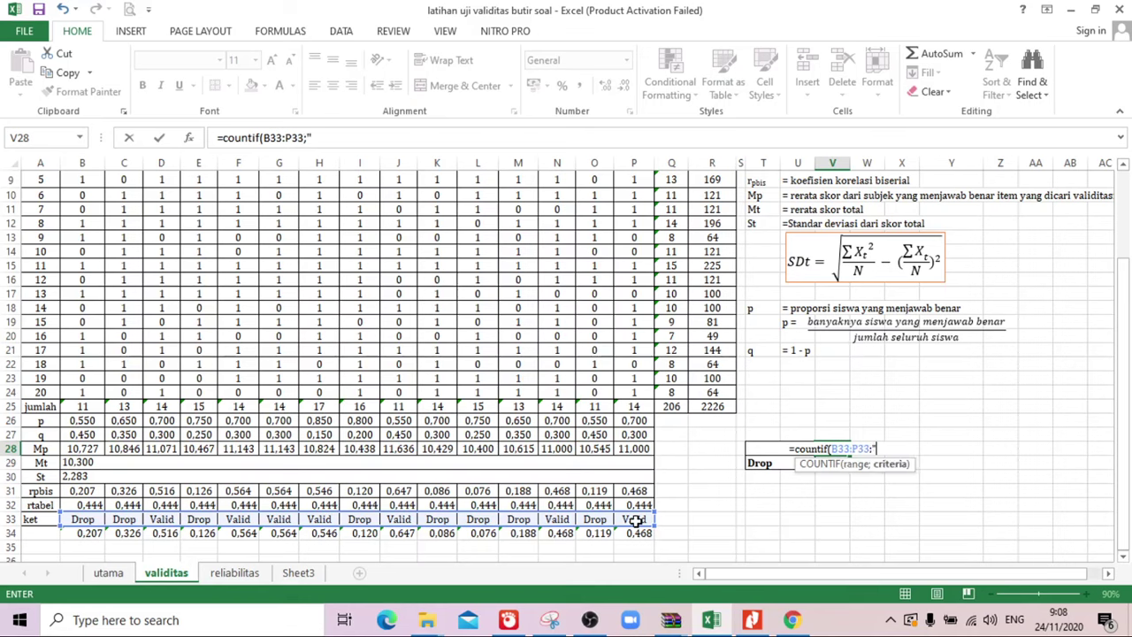
type("\")")
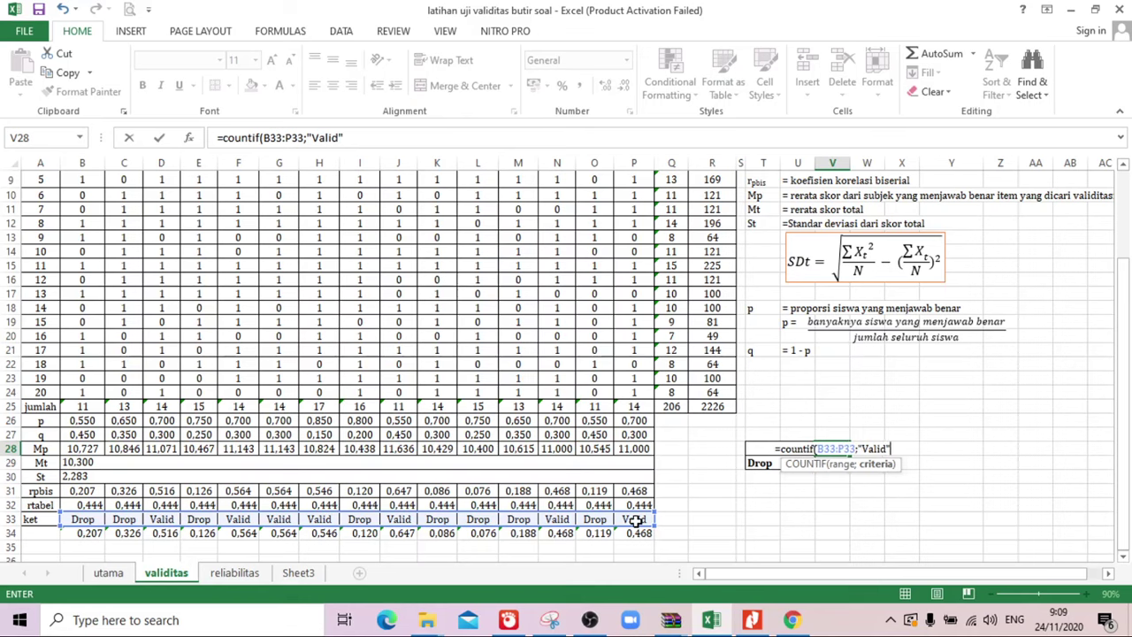
key("Up")
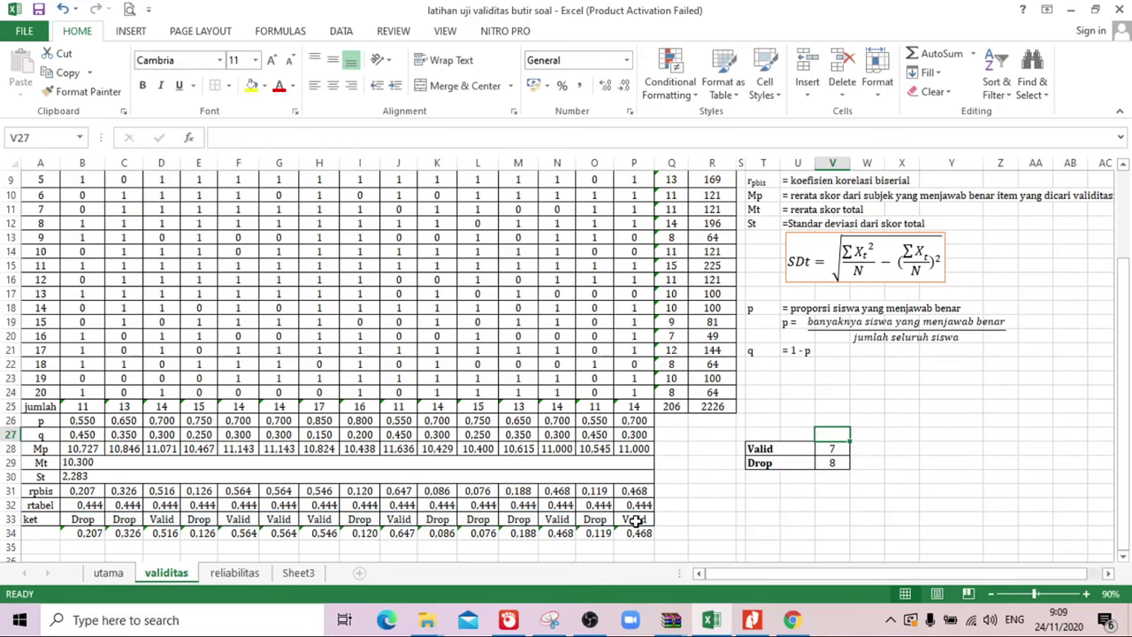
key("Down")
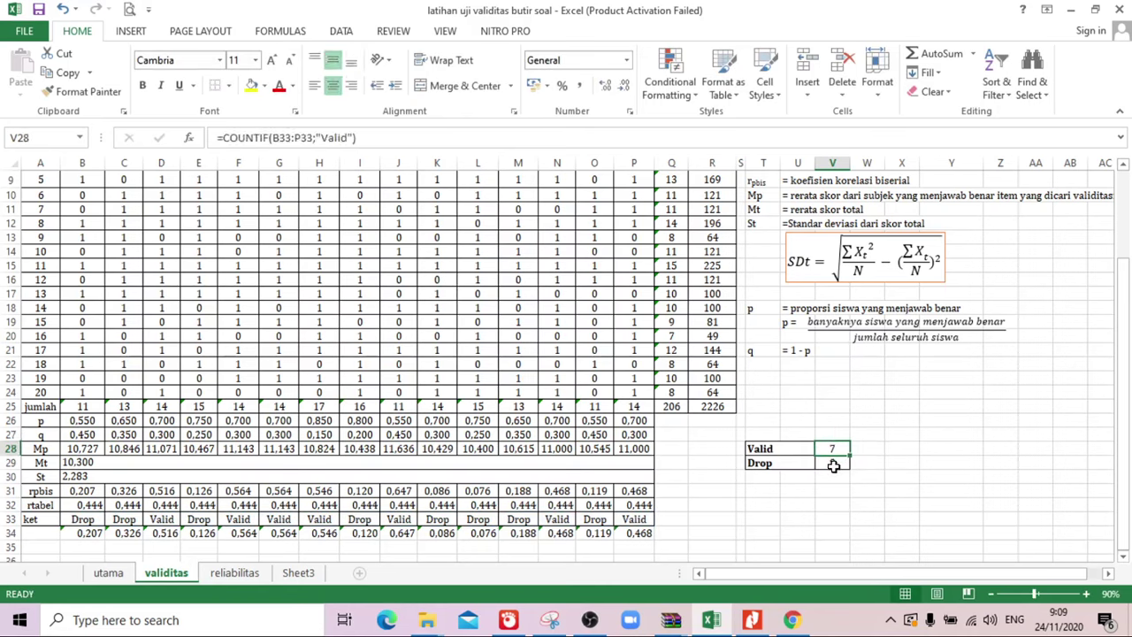
- Check the COUNTIF formula for the dropped items in V29, and review the item score table from its beginning
left_click(833, 466)
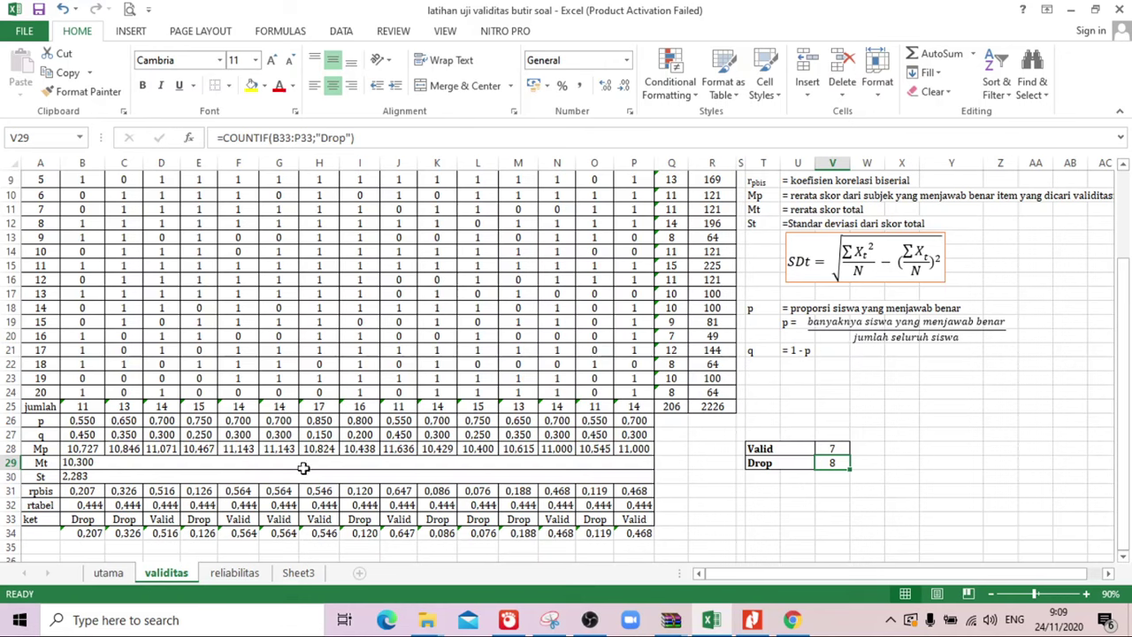
key("Return")
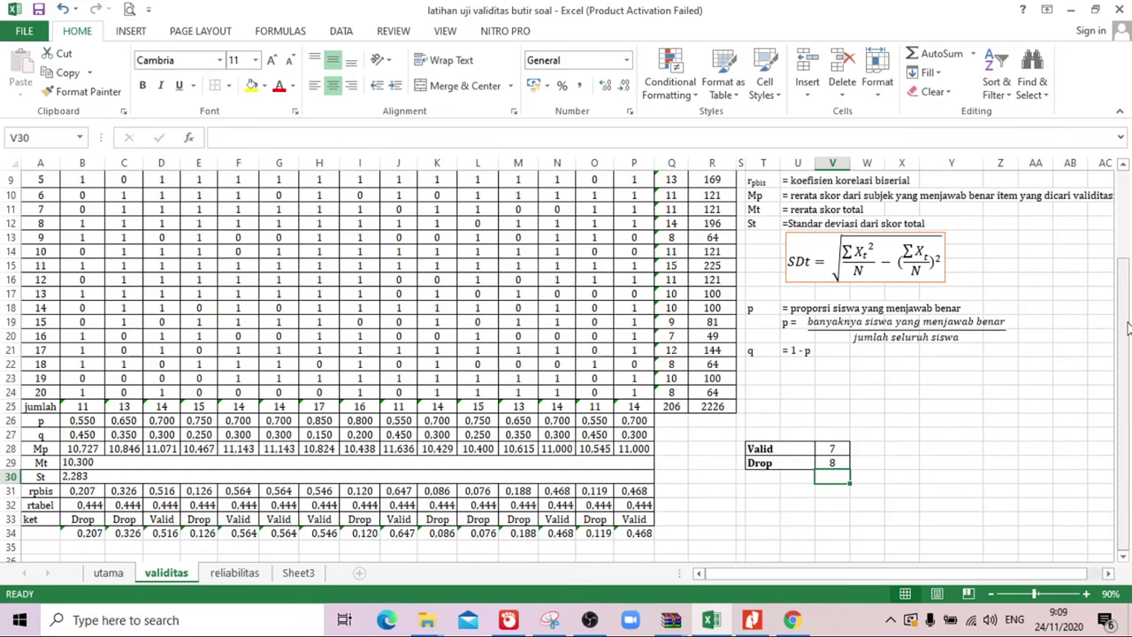
left_click_drag(1127, 327, 1130, 237)
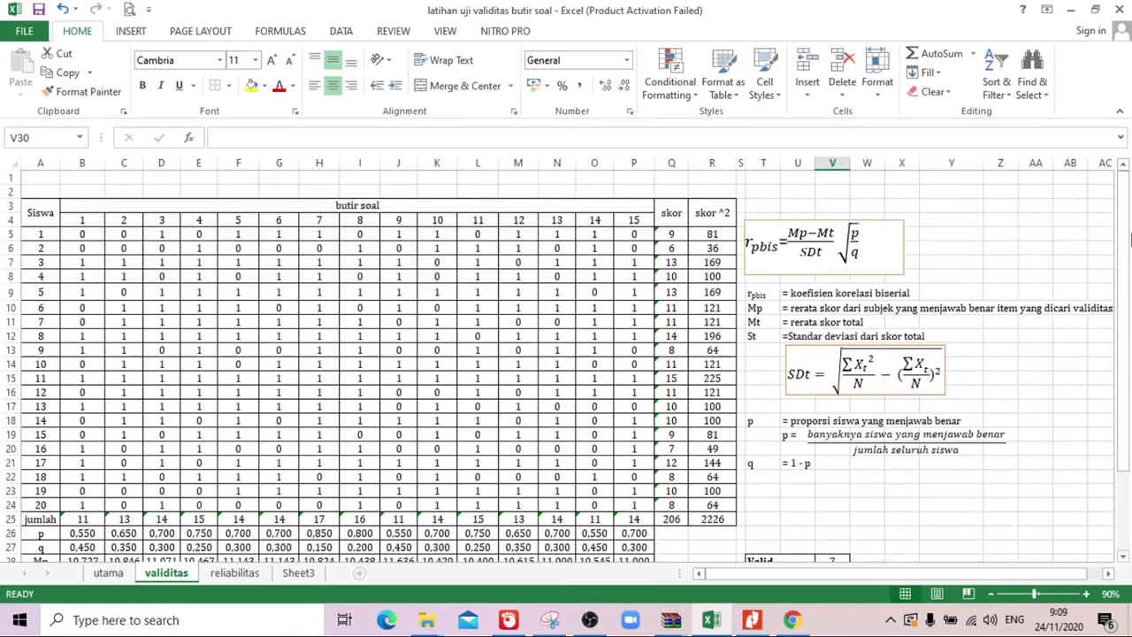